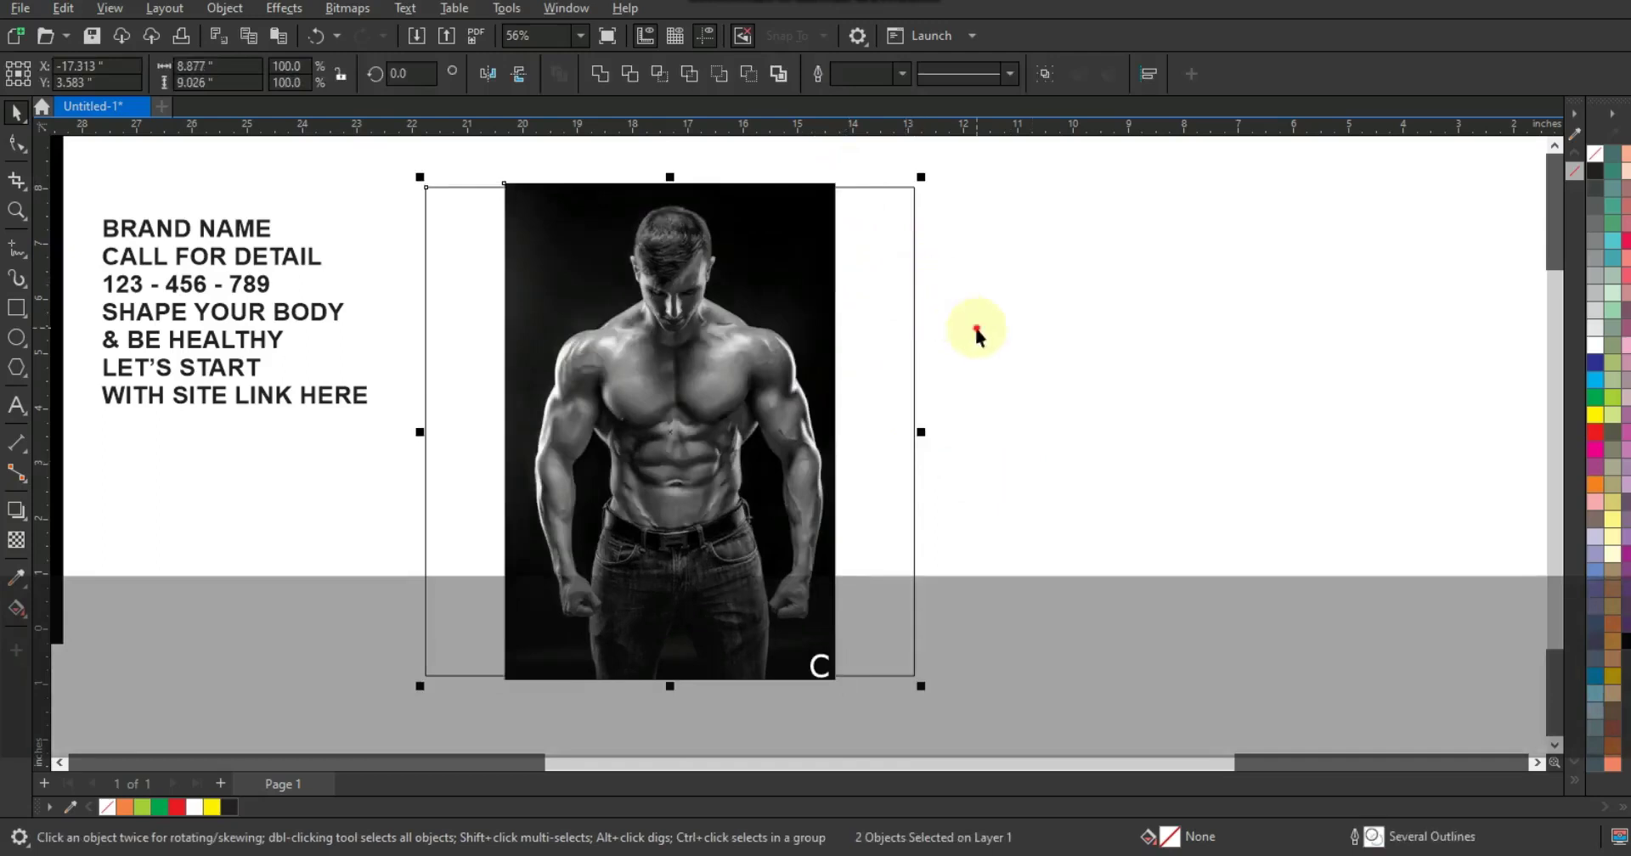
- Draw a circle about 5.9 inches wide over the bodybuilder photo, outline it green, and centre it horizontally on the photo
click(16, 210)
click(1135, 659)
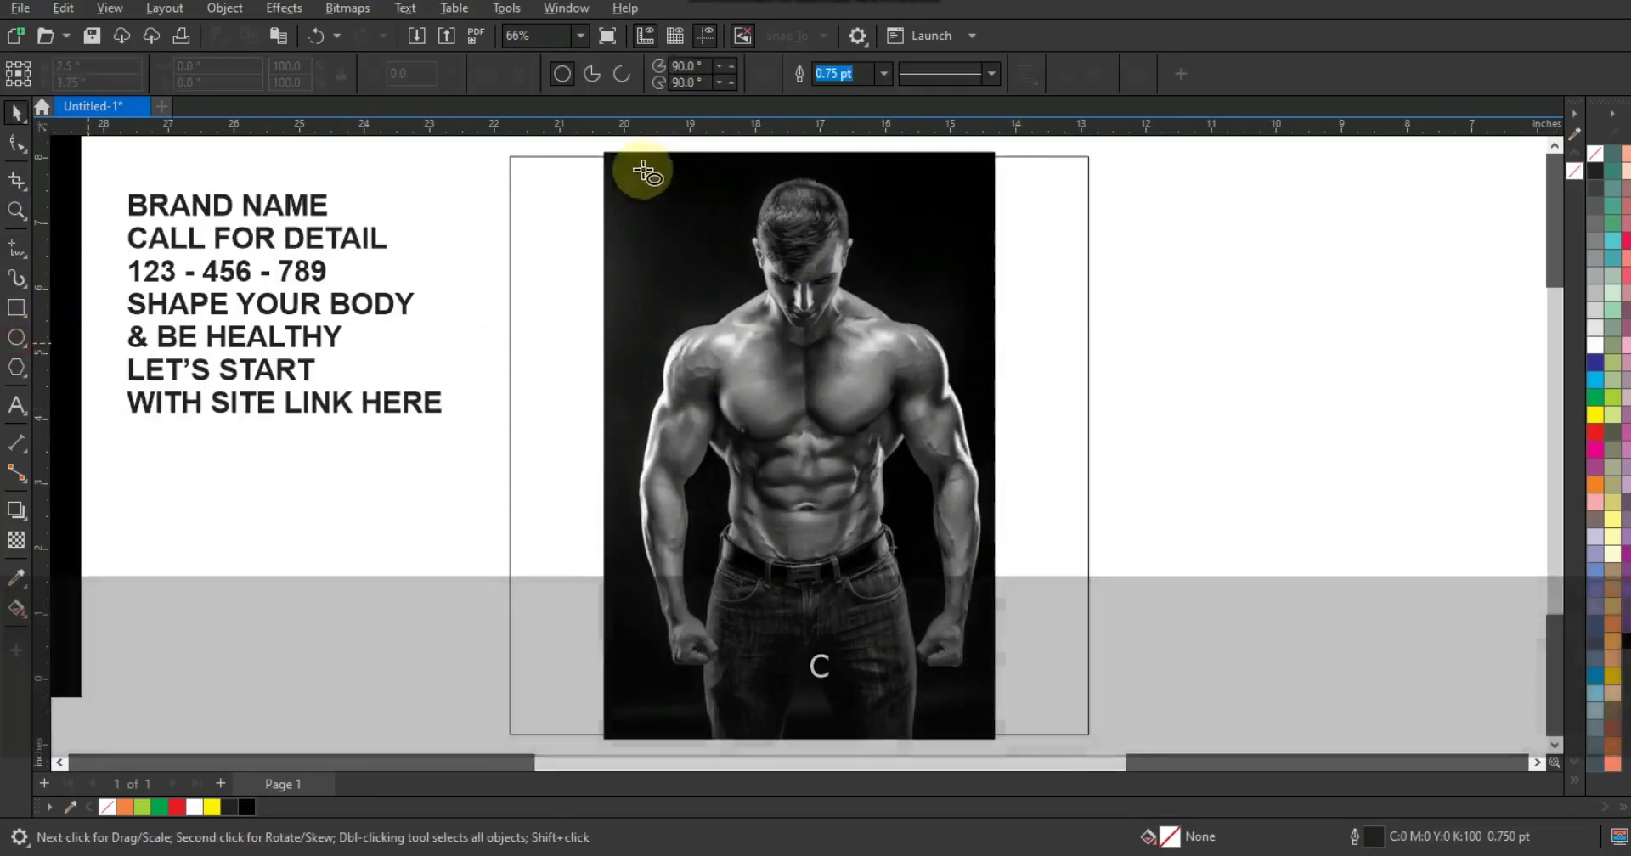
drag(648, 263, 746, 437)
click(15, 112)
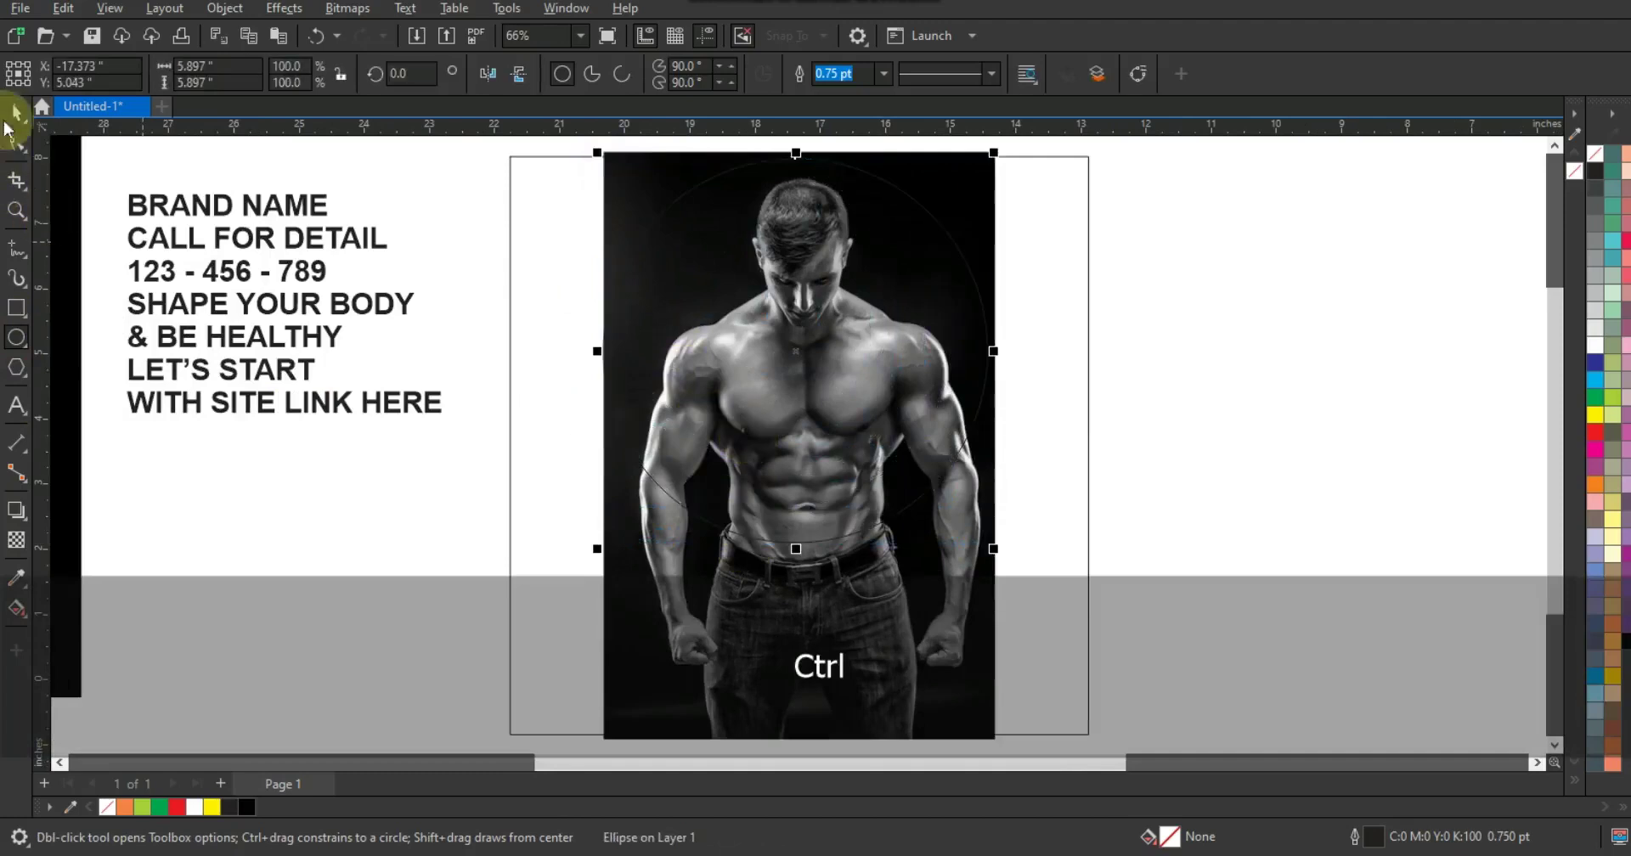
right_click(1597, 396)
shift+click(965, 612)
click(943, 228)
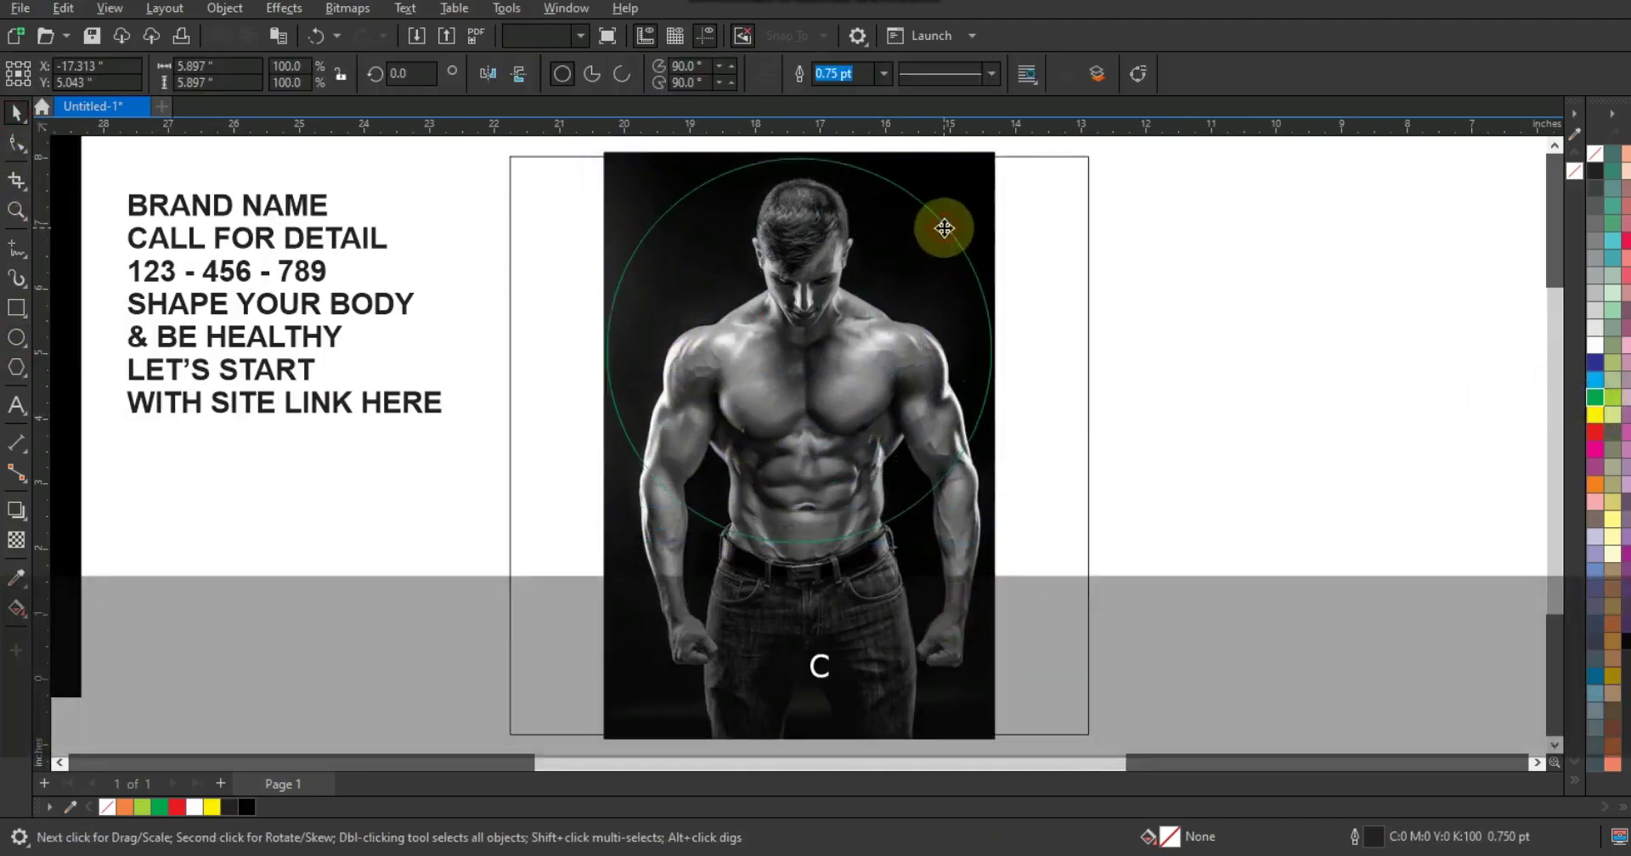
- Create a concentric copy of the circle scaled to about 4.45 inches and combine both circles into one ring curve
drag(995, 155, 973, 202)
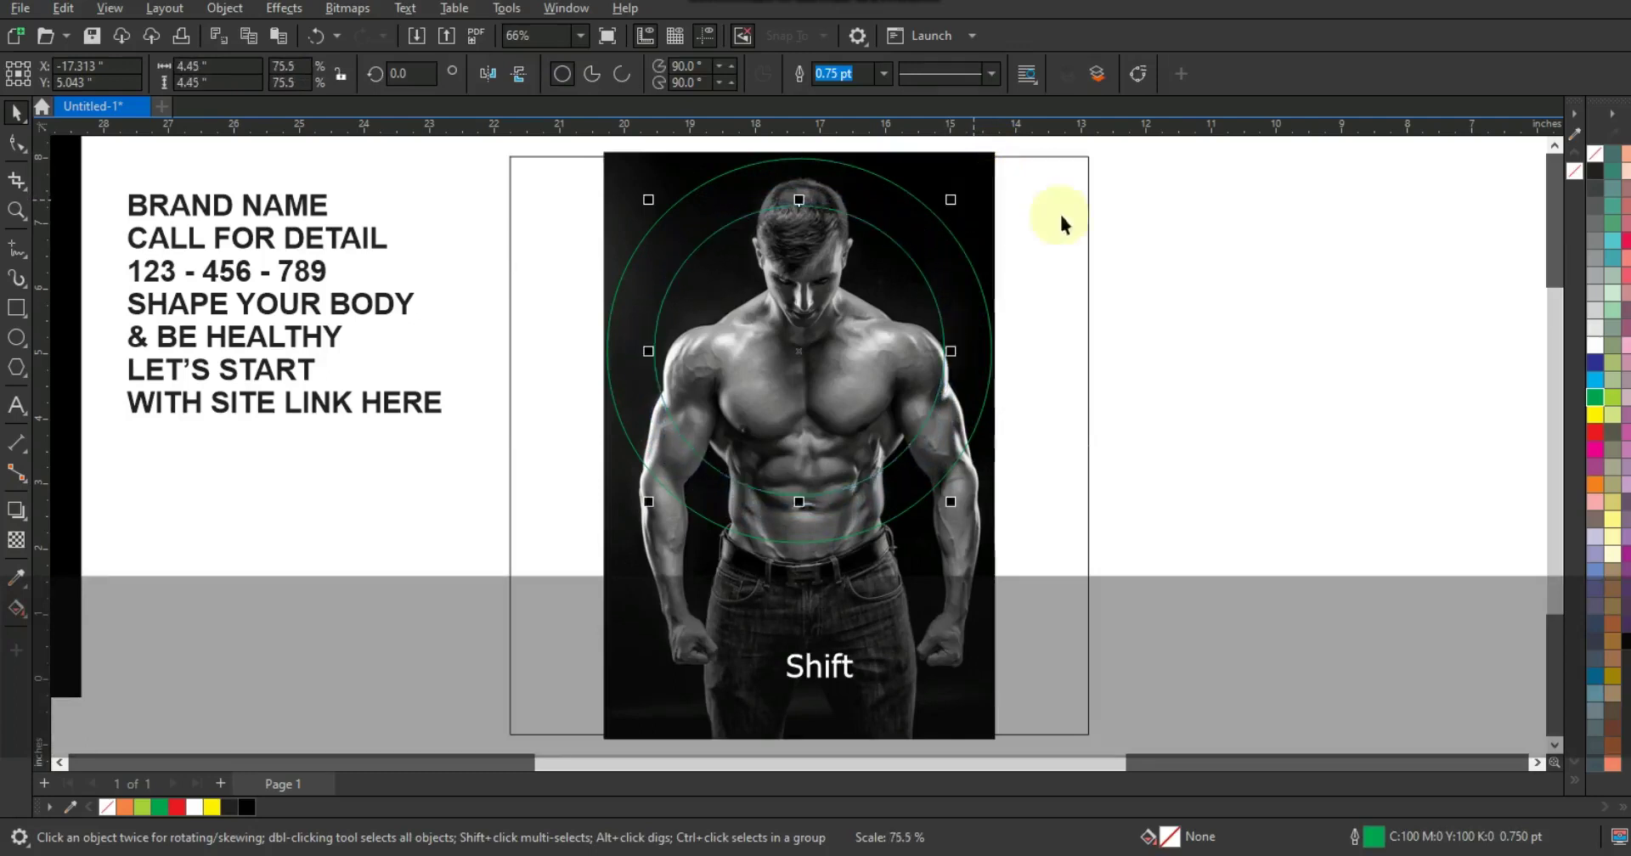
click(1094, 216)
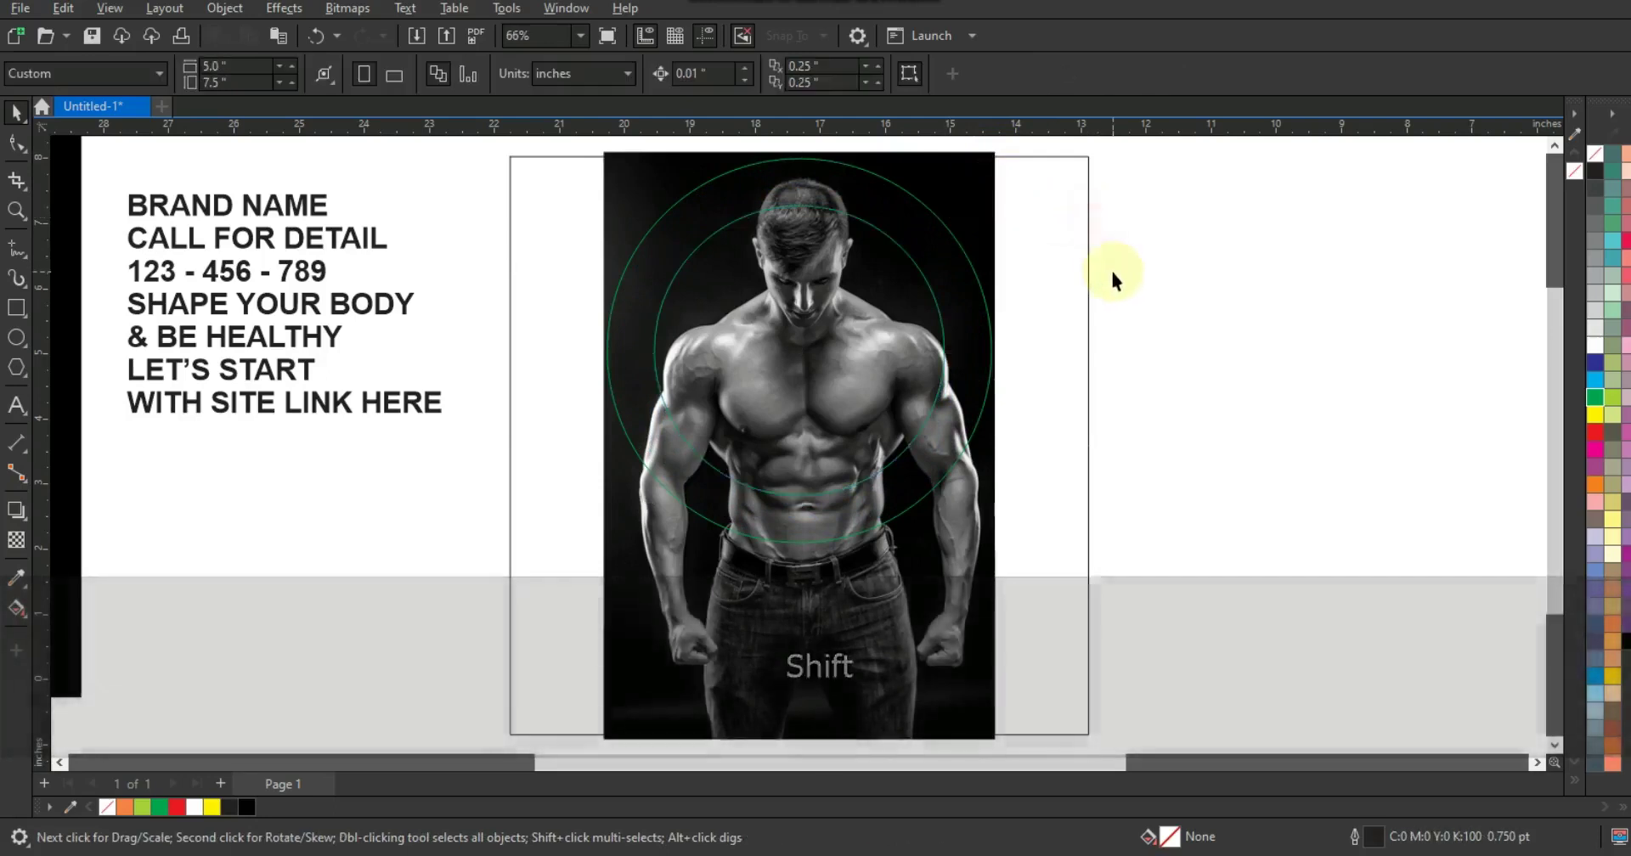
click(903, 266)
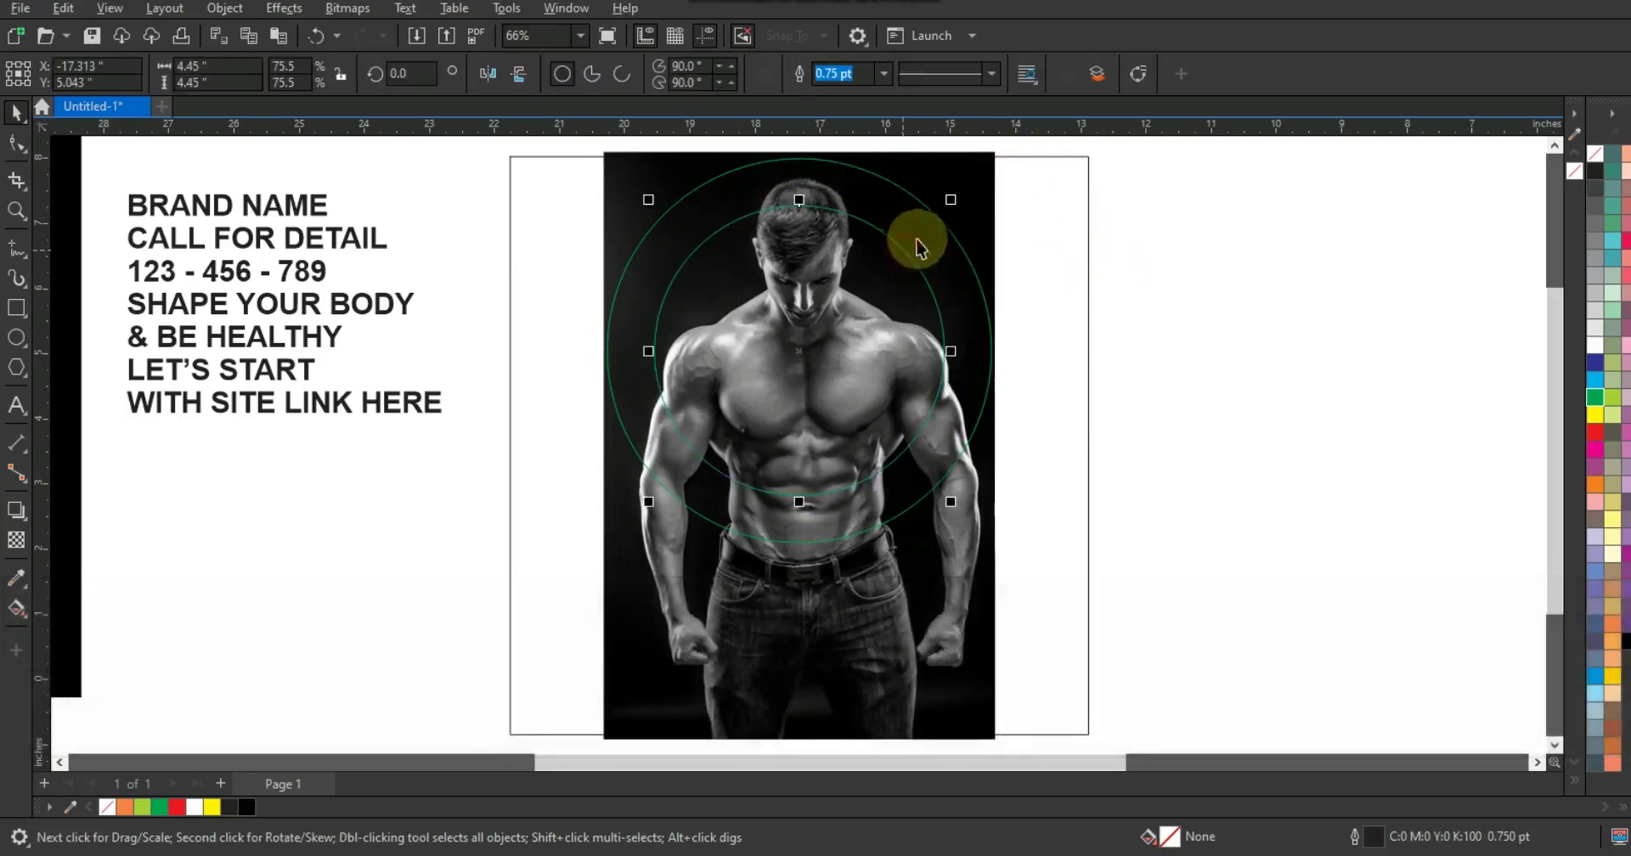
shift+click(926, 208)
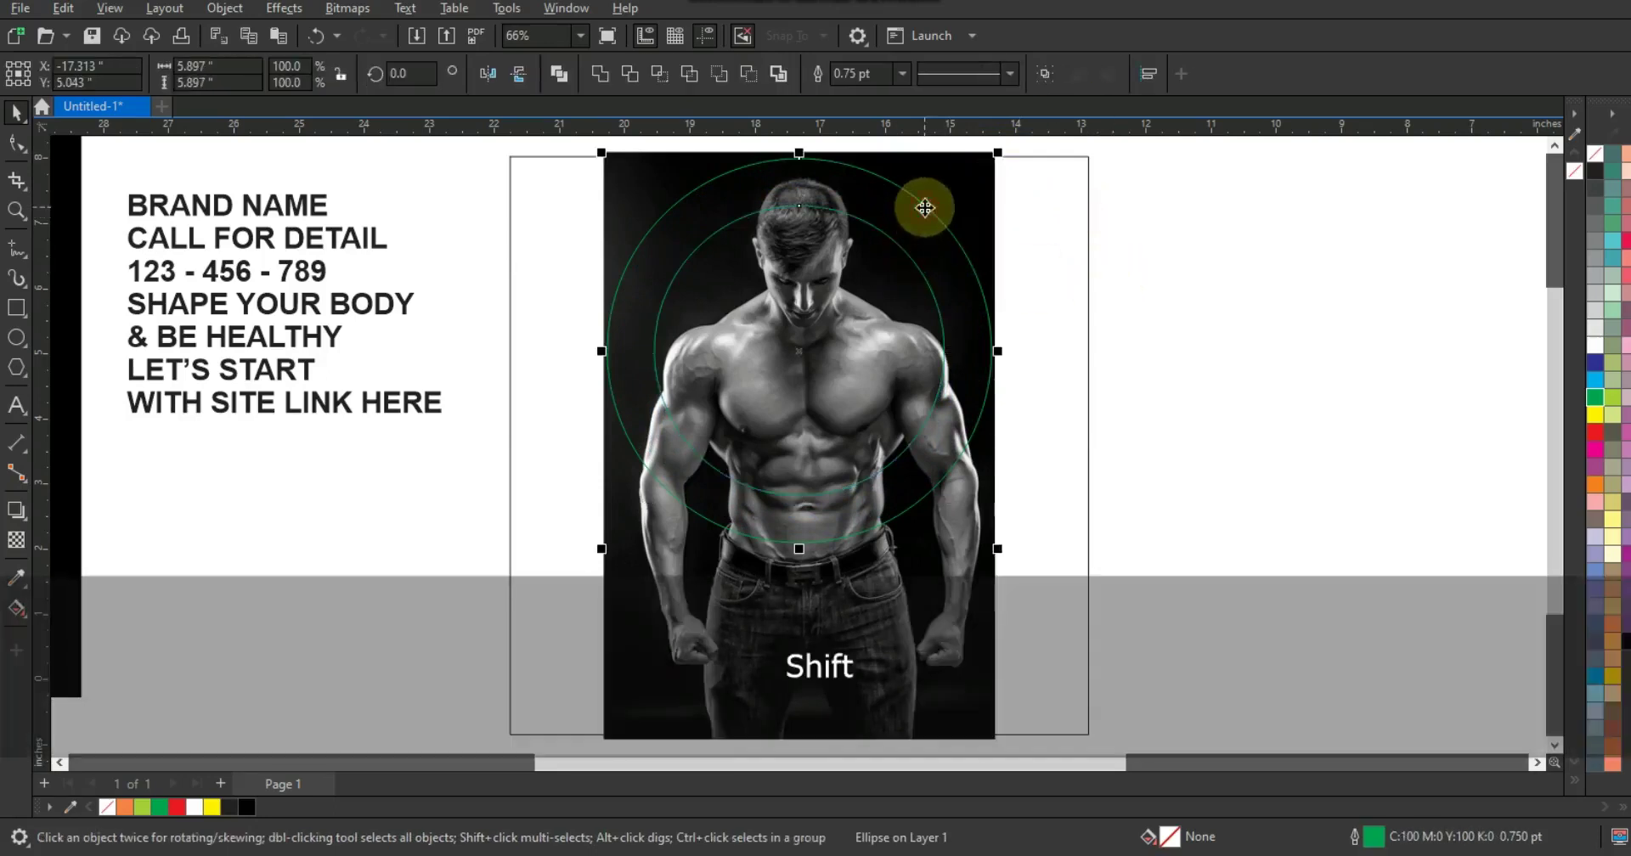
click(564, 79)
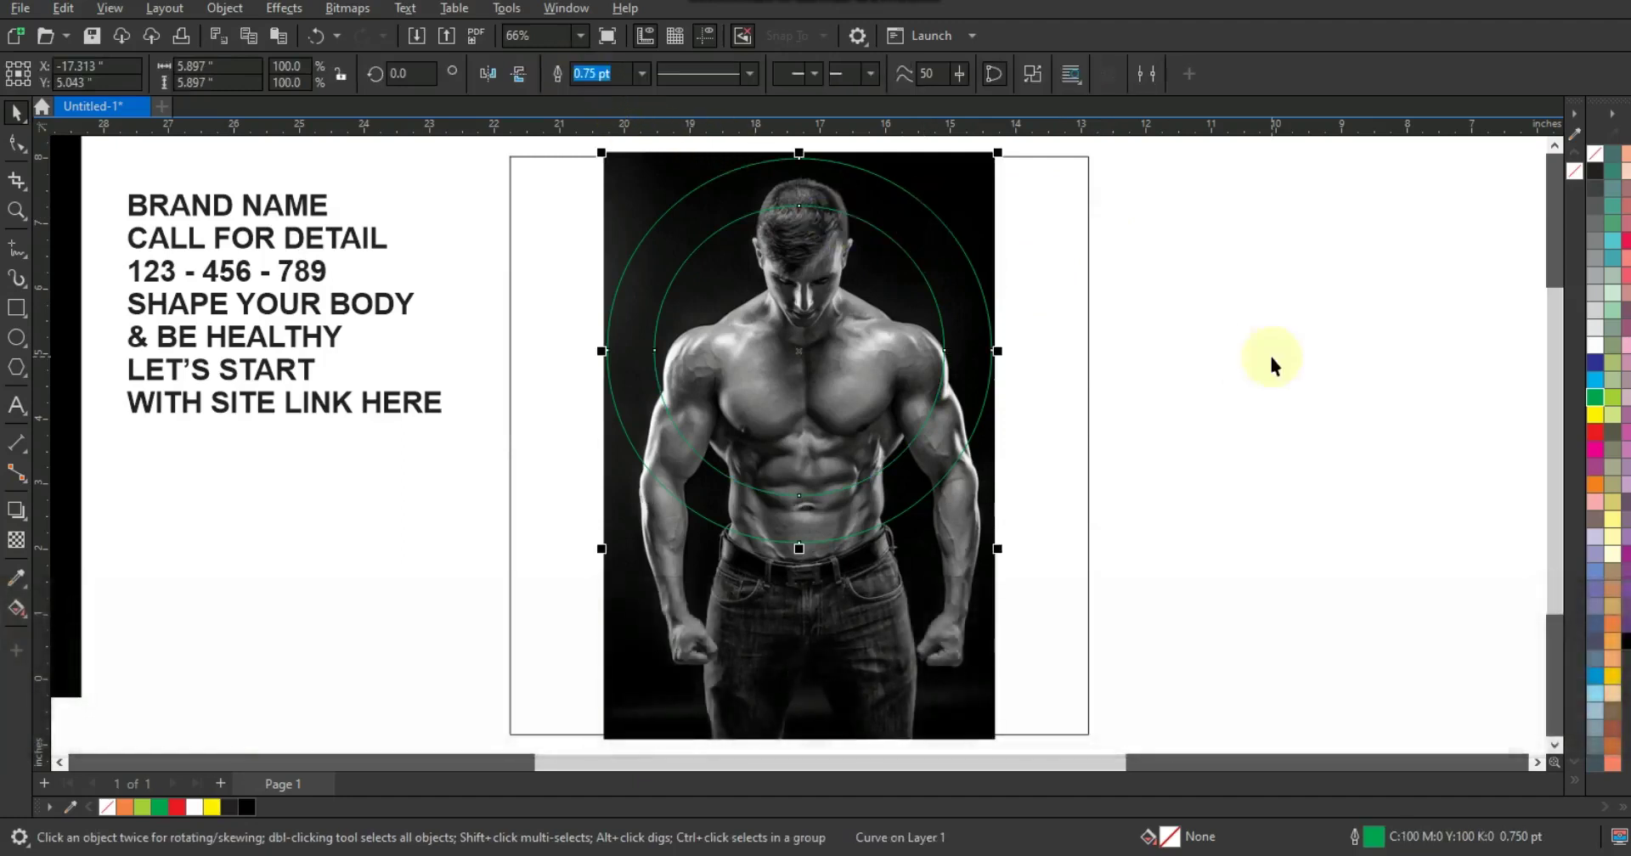
click(1269, 353)
- Trace a closed straight-edged outline over the photo's right-hand arm where the ring crosses it
scroll(1096, 360, up, 1)
click(16, 210)
shift+click(687, 352)
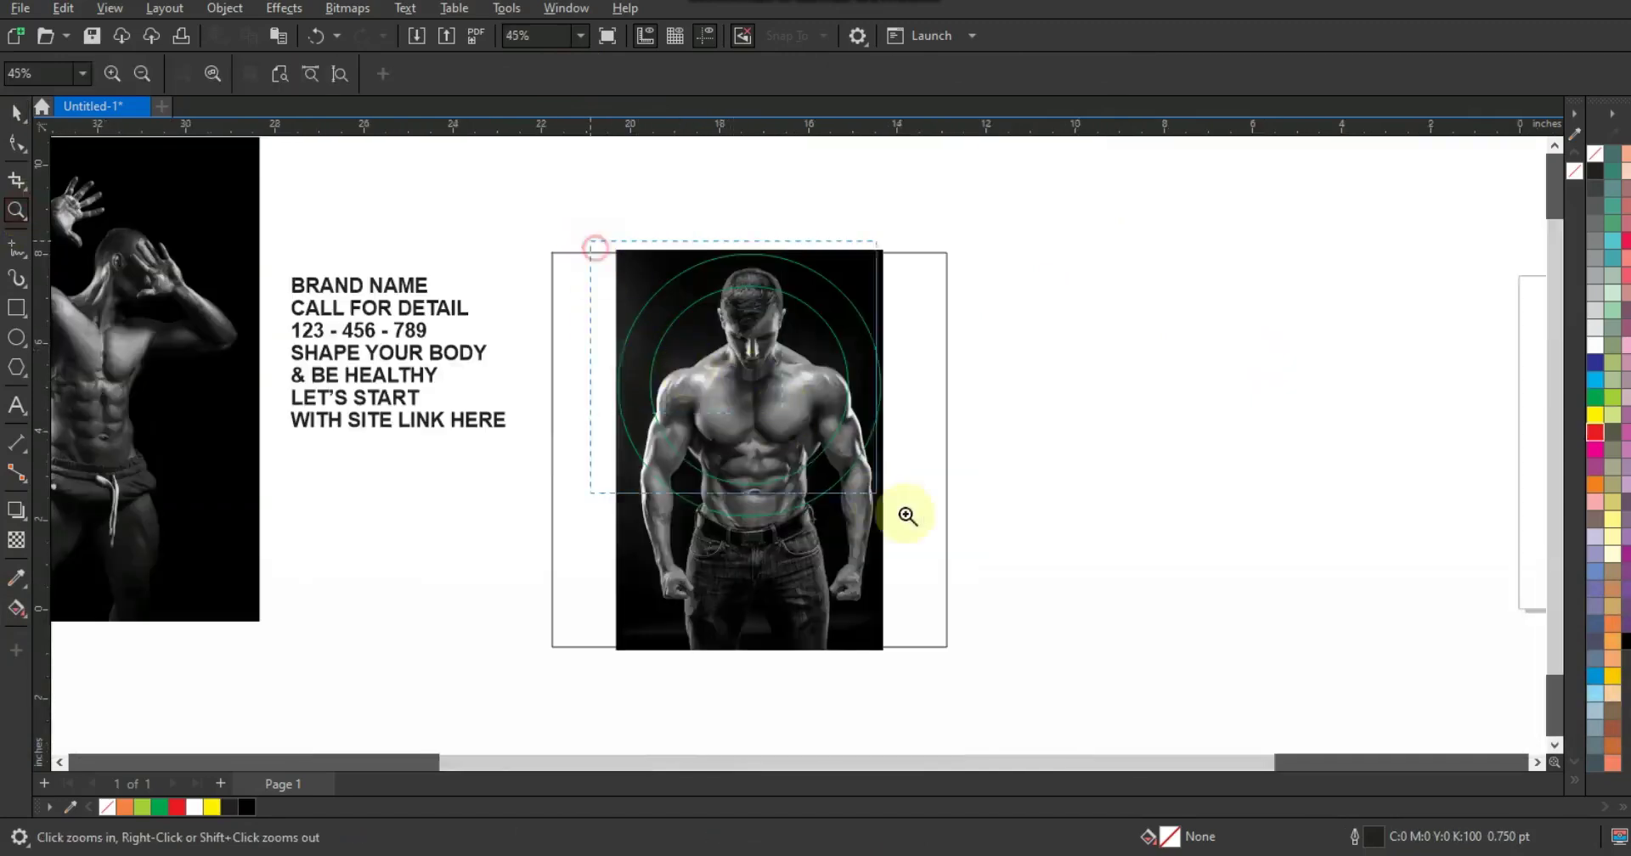
click(971, 546)
click(847, 492)
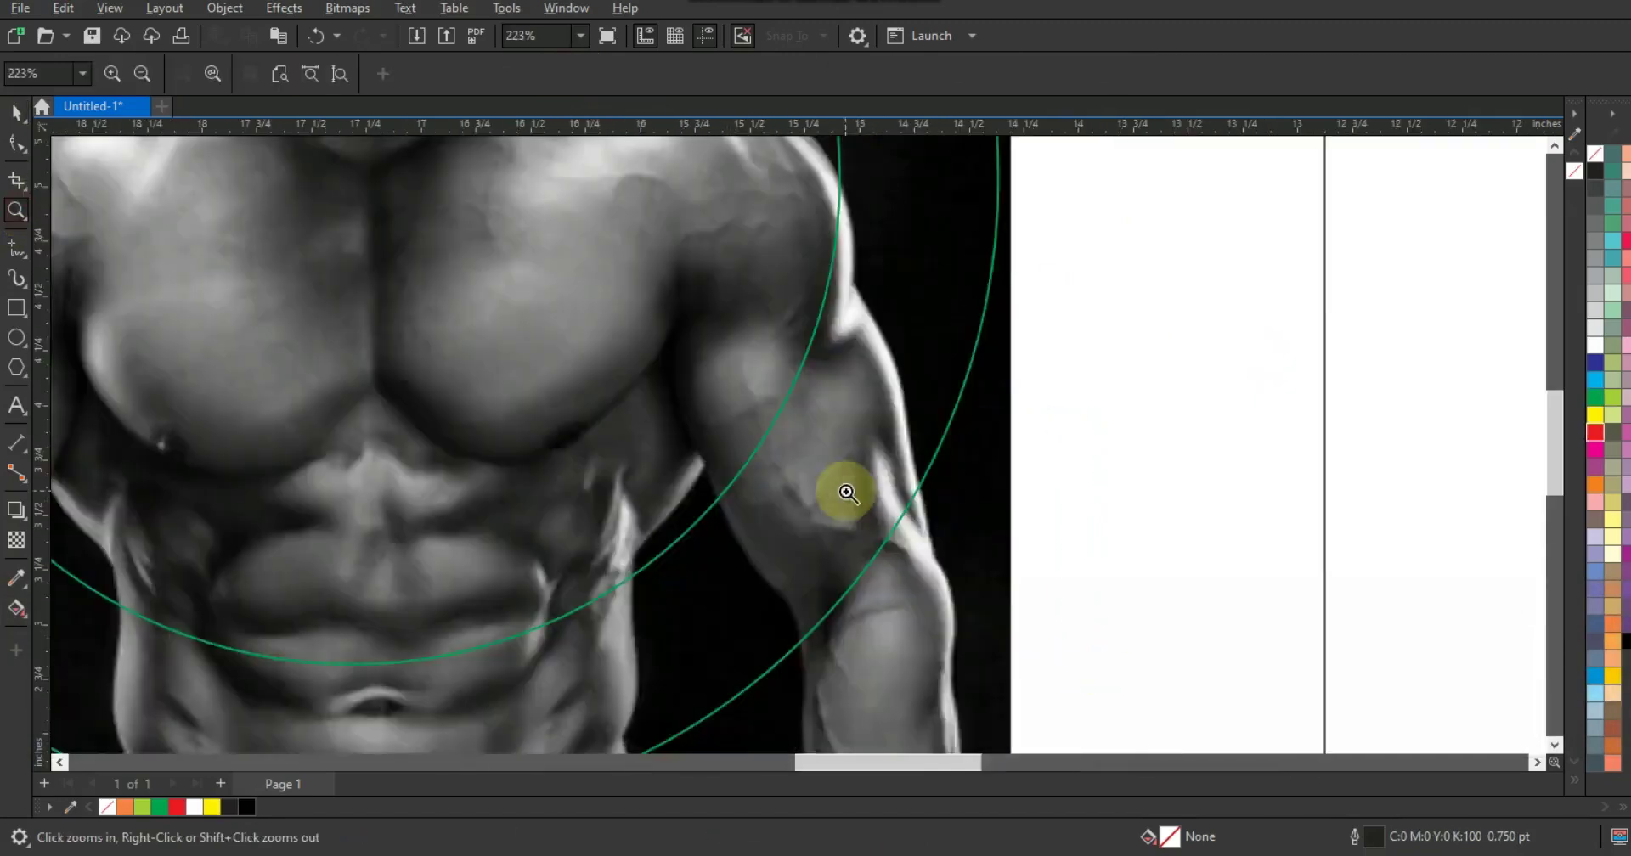
click(16, 248)
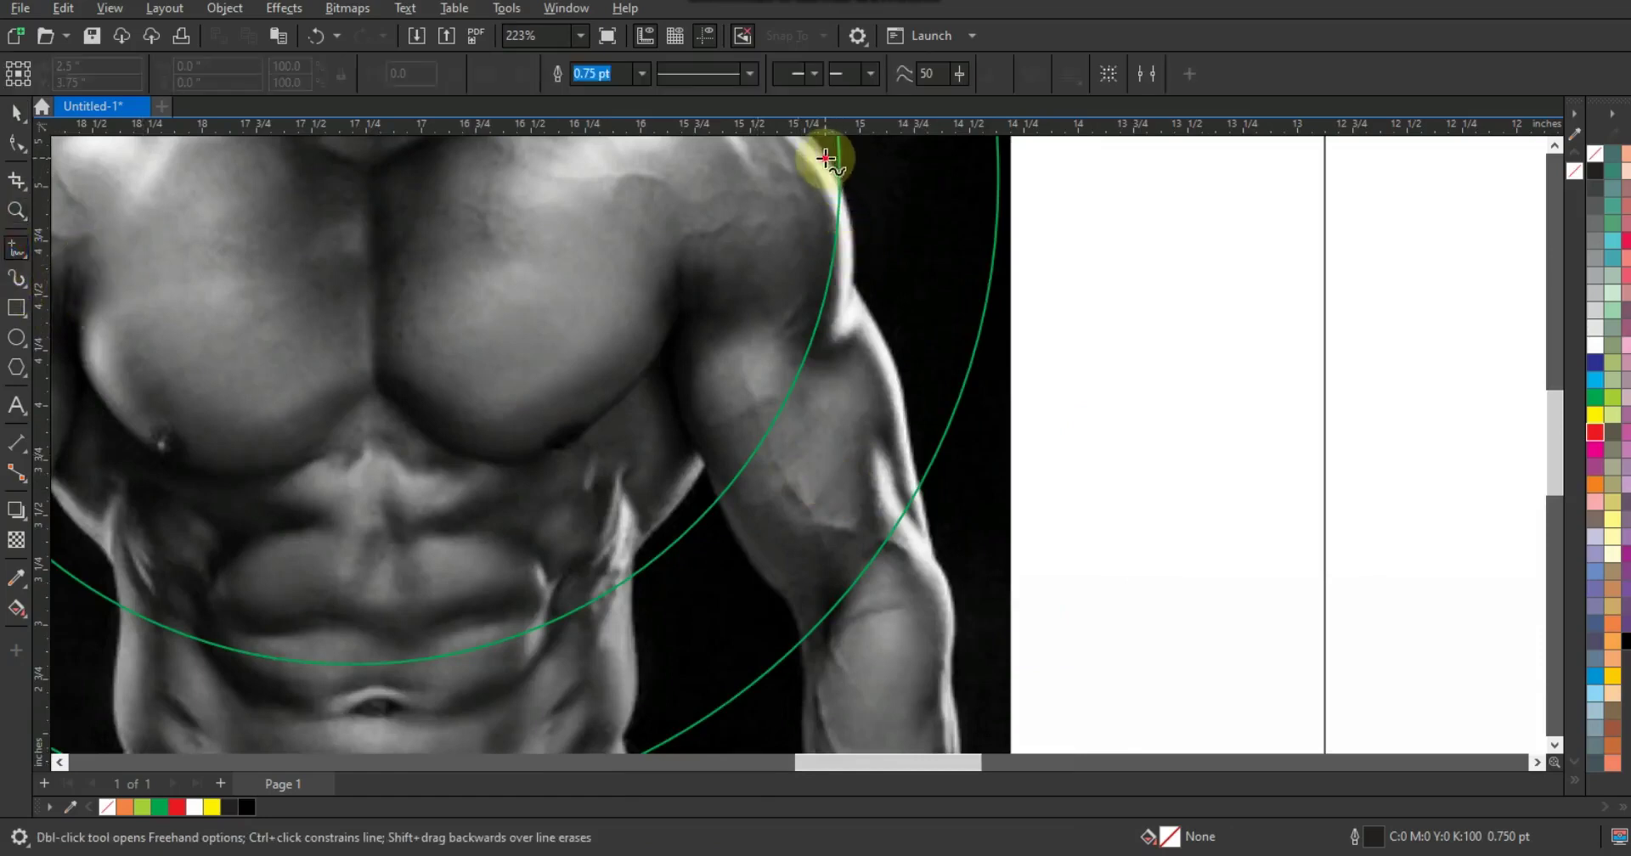
drag(826, 158, 853, 282)
double_click(851, 283)
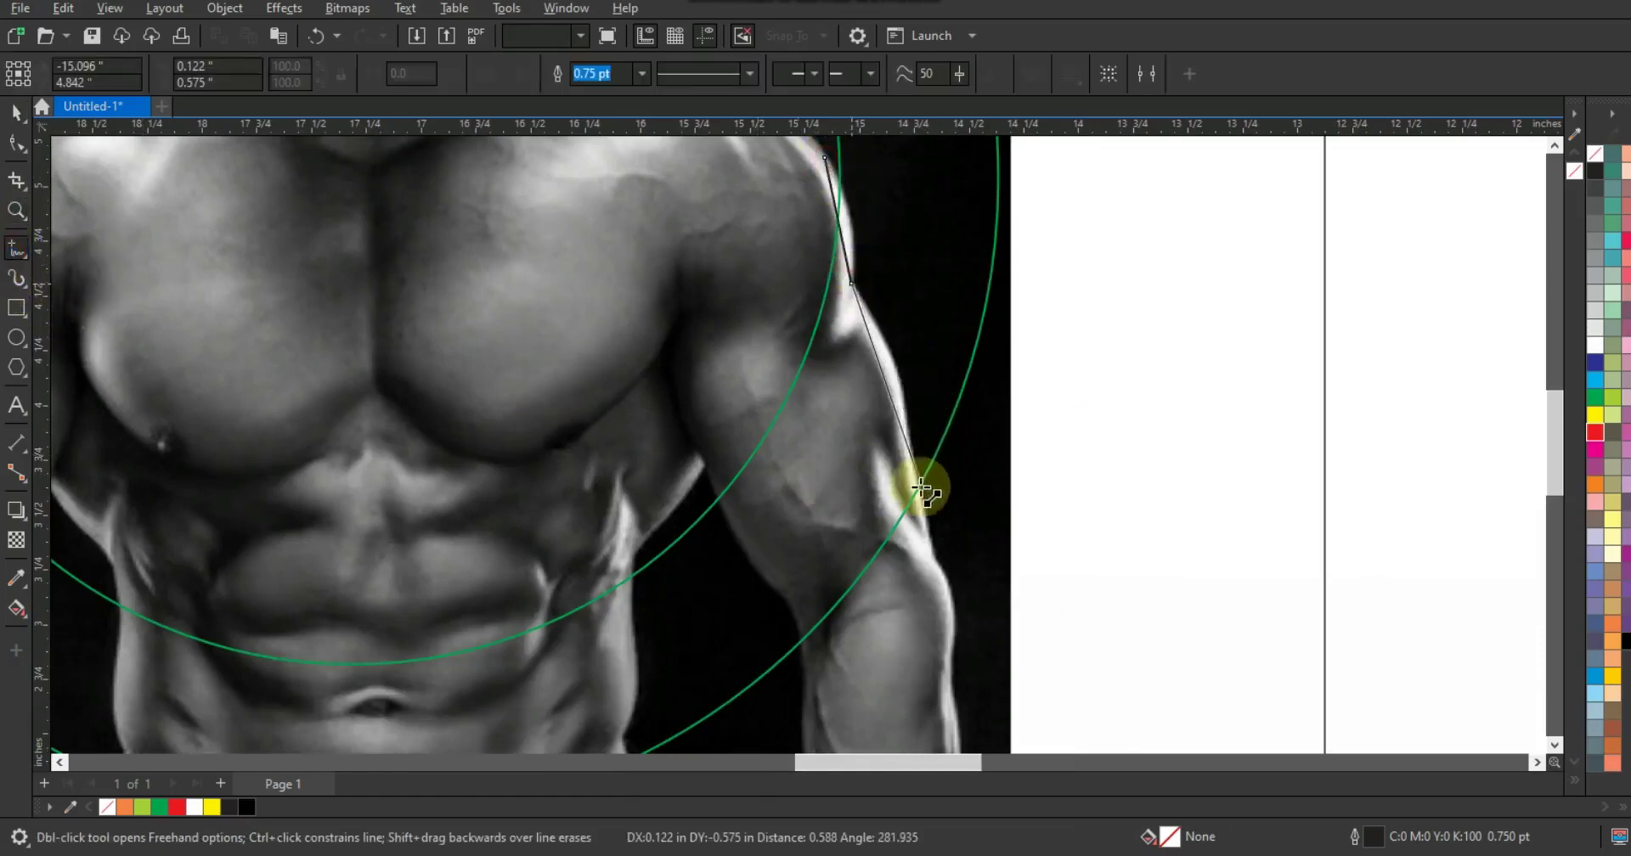
double_click(919, 488)
drag(808, 643, 709, 467)
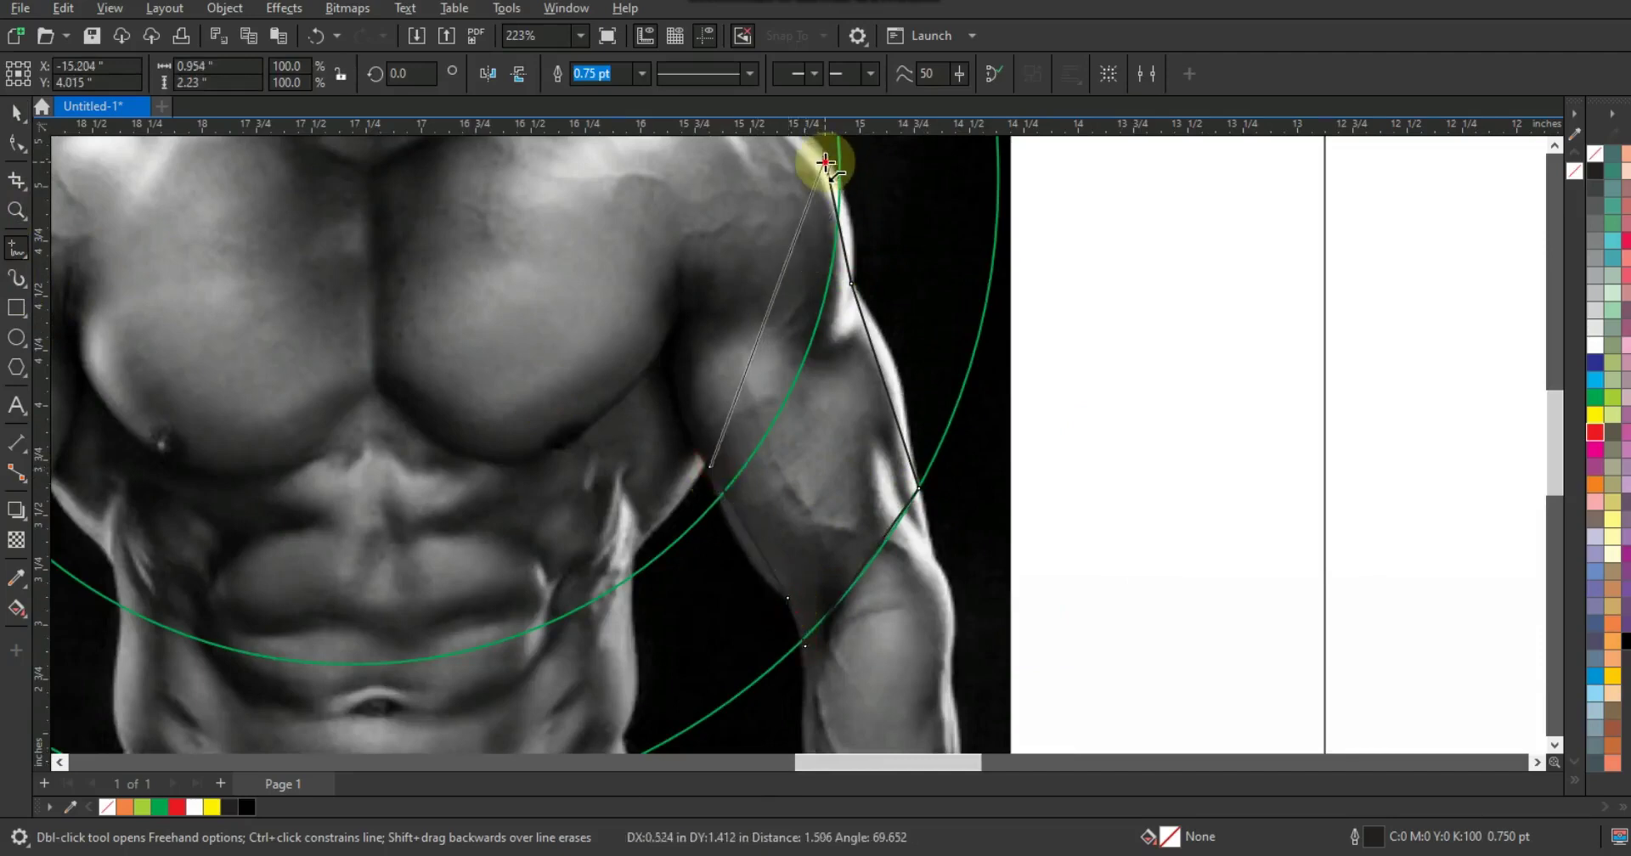
click(825, 160)
- Convert the right-hand arm outline's segments to curves and bend its outer and inner edges along the arm's contour
click(19, 143)
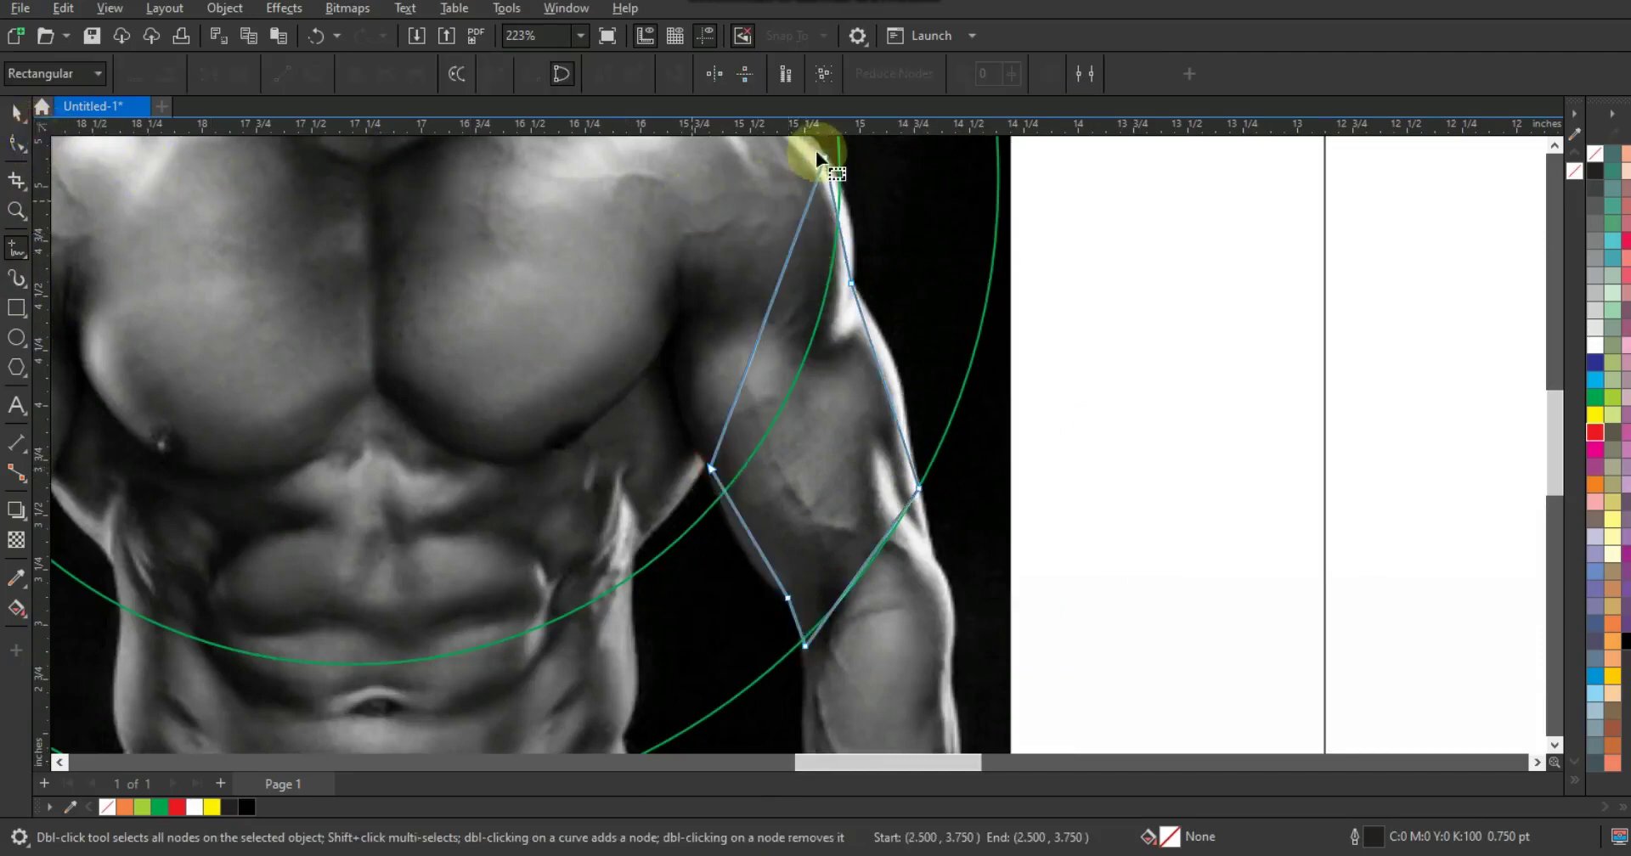
drag(618, 151, 990, 676)
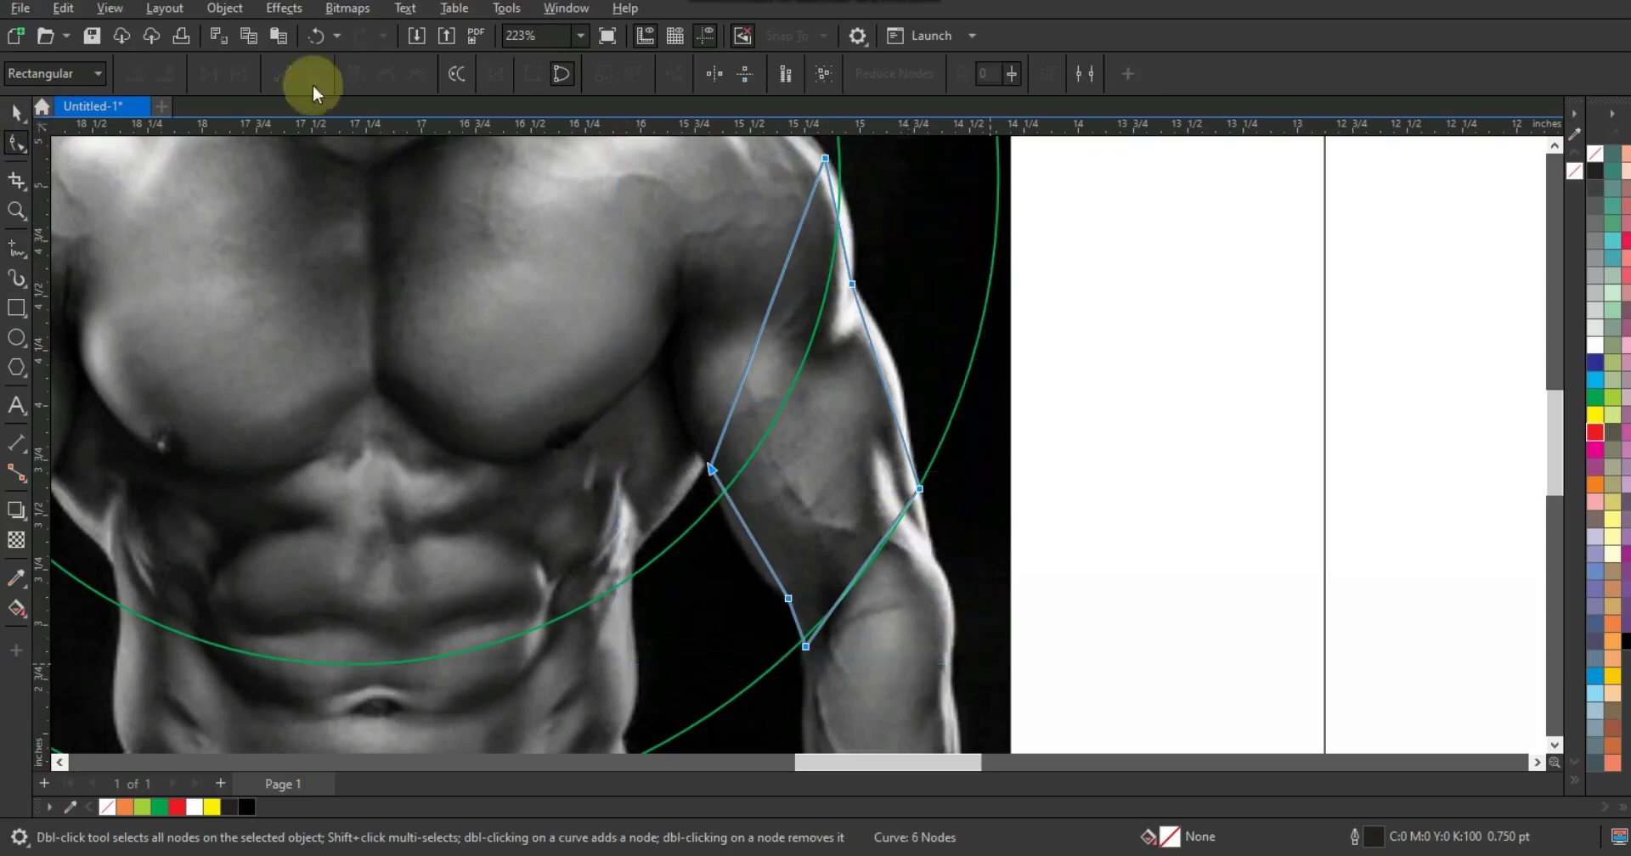
drag(860, 268, 831, 304)
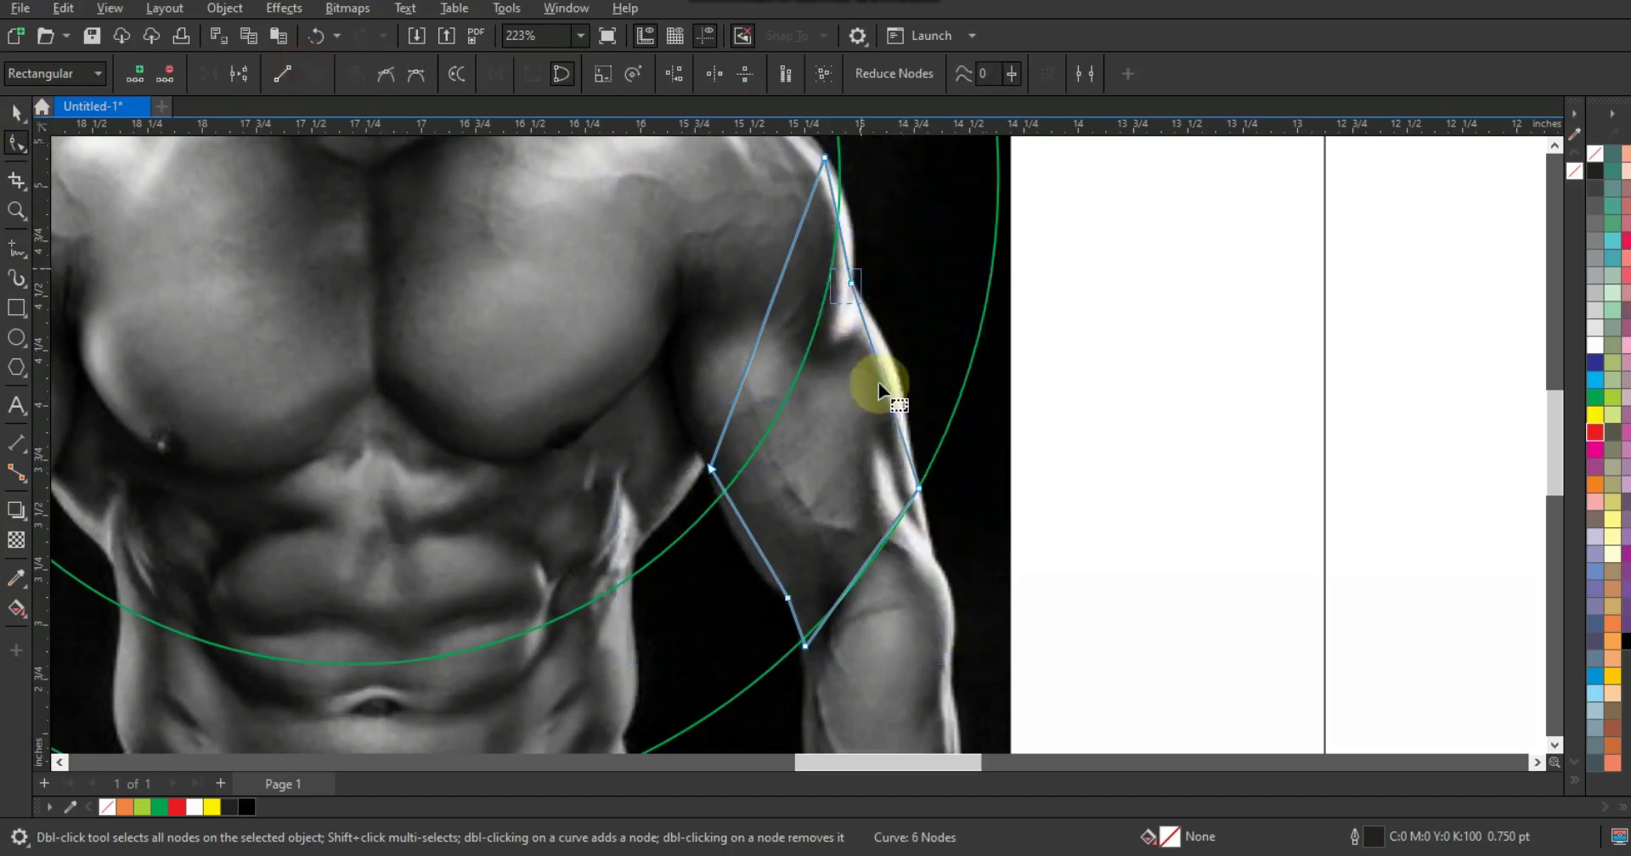
drag(876, 351, 903, 338)
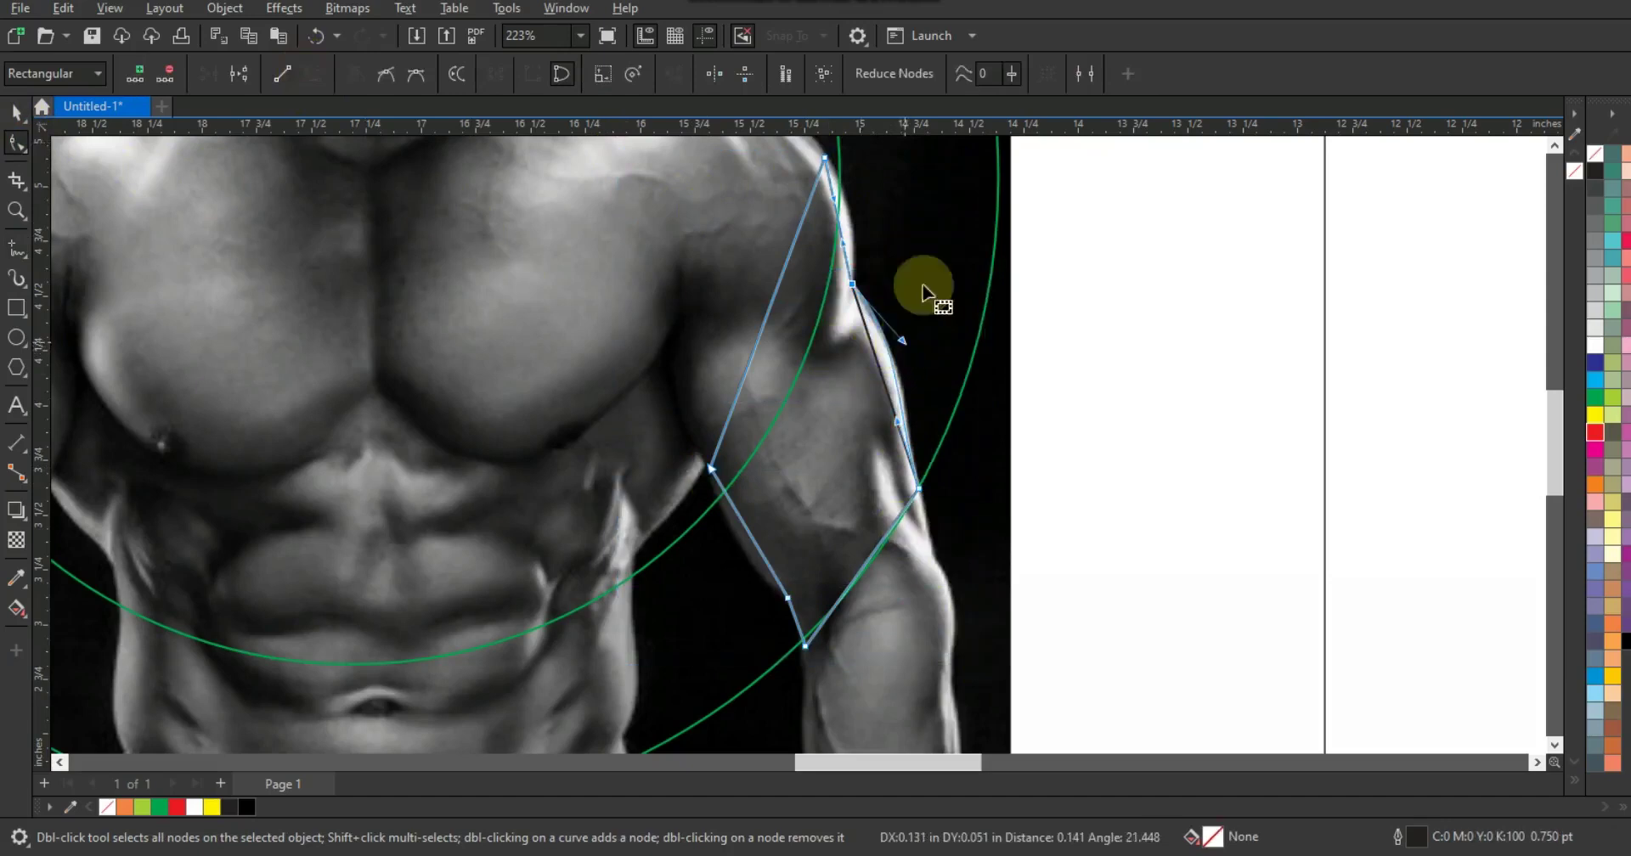
click(841, 222)
drag(841, 223, 850, 218)
drag(736, 442, 761, 568)
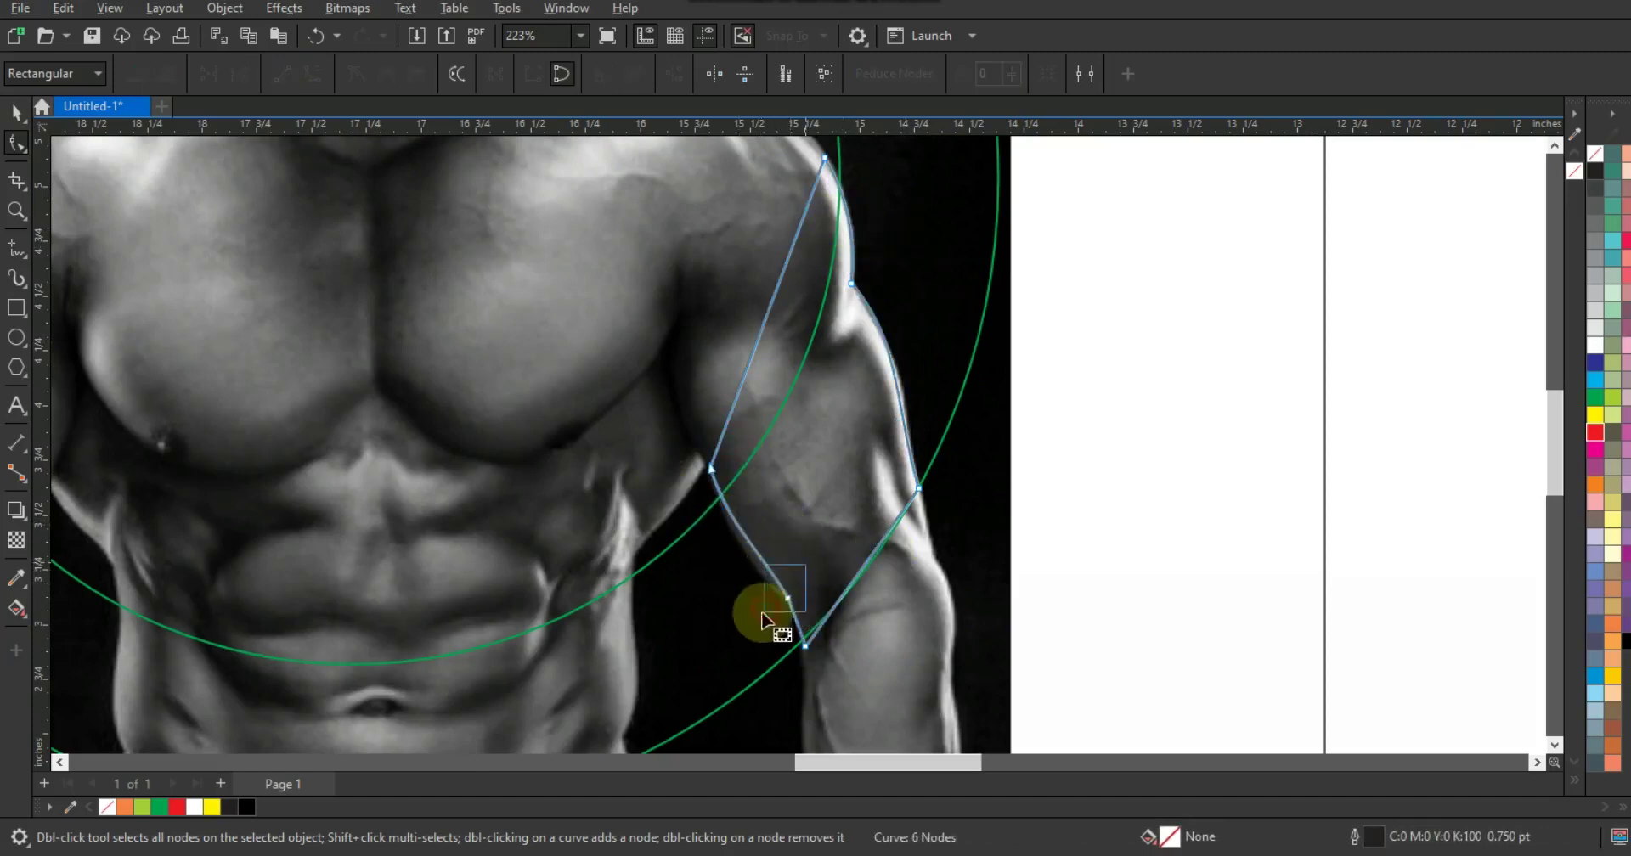
drag(763, 558, 780, 549)
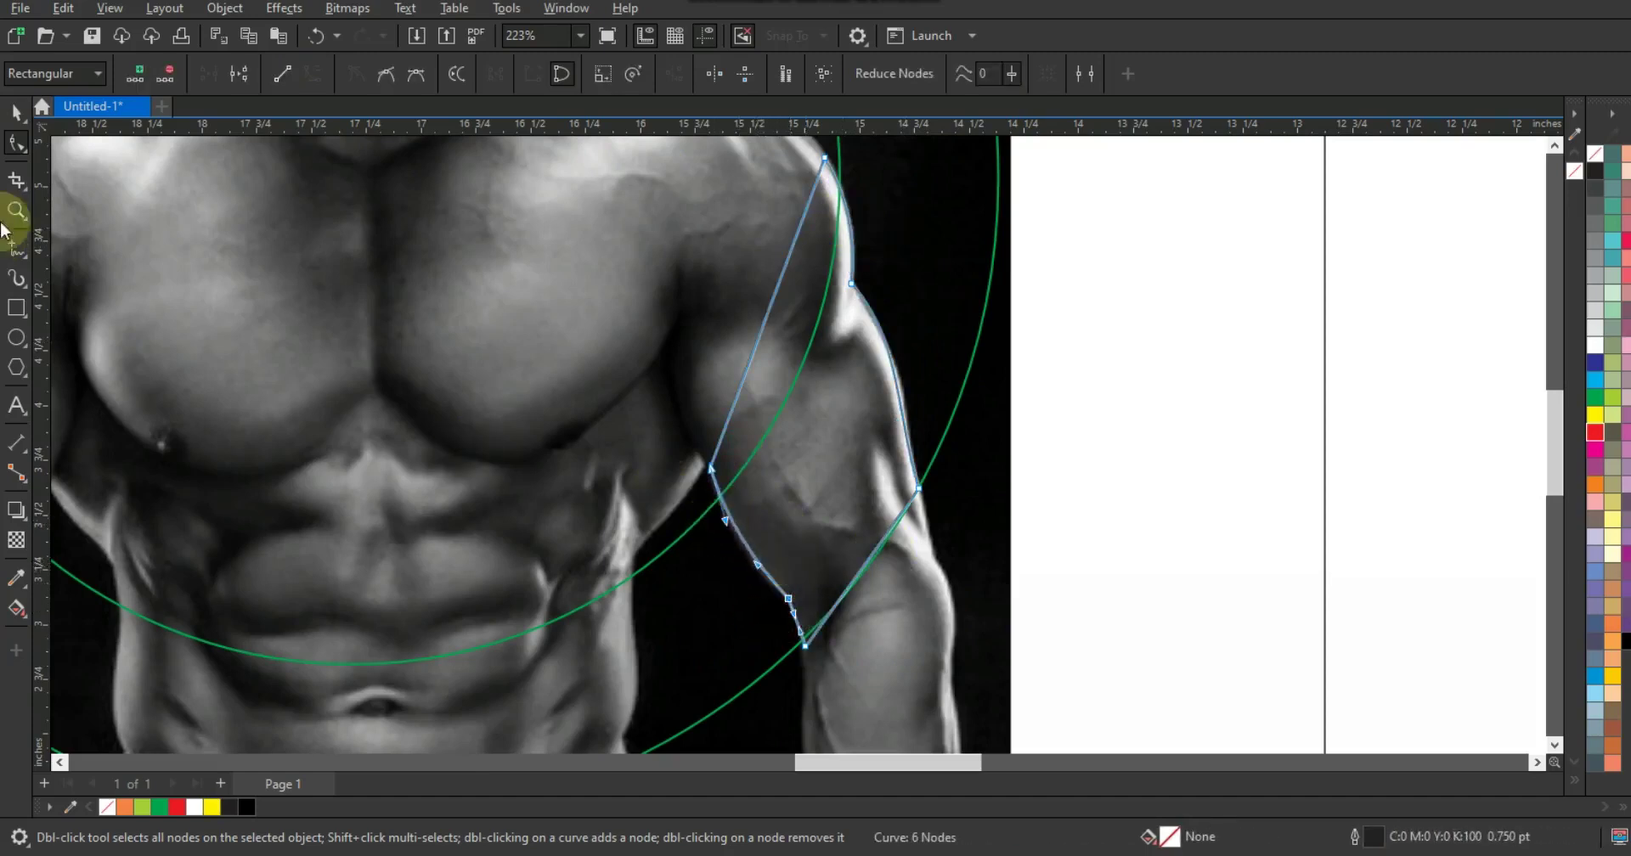
- Fill the right-hand arm shape with green and bow its lower edge outward
click(17, 111)
click(1595, 397)
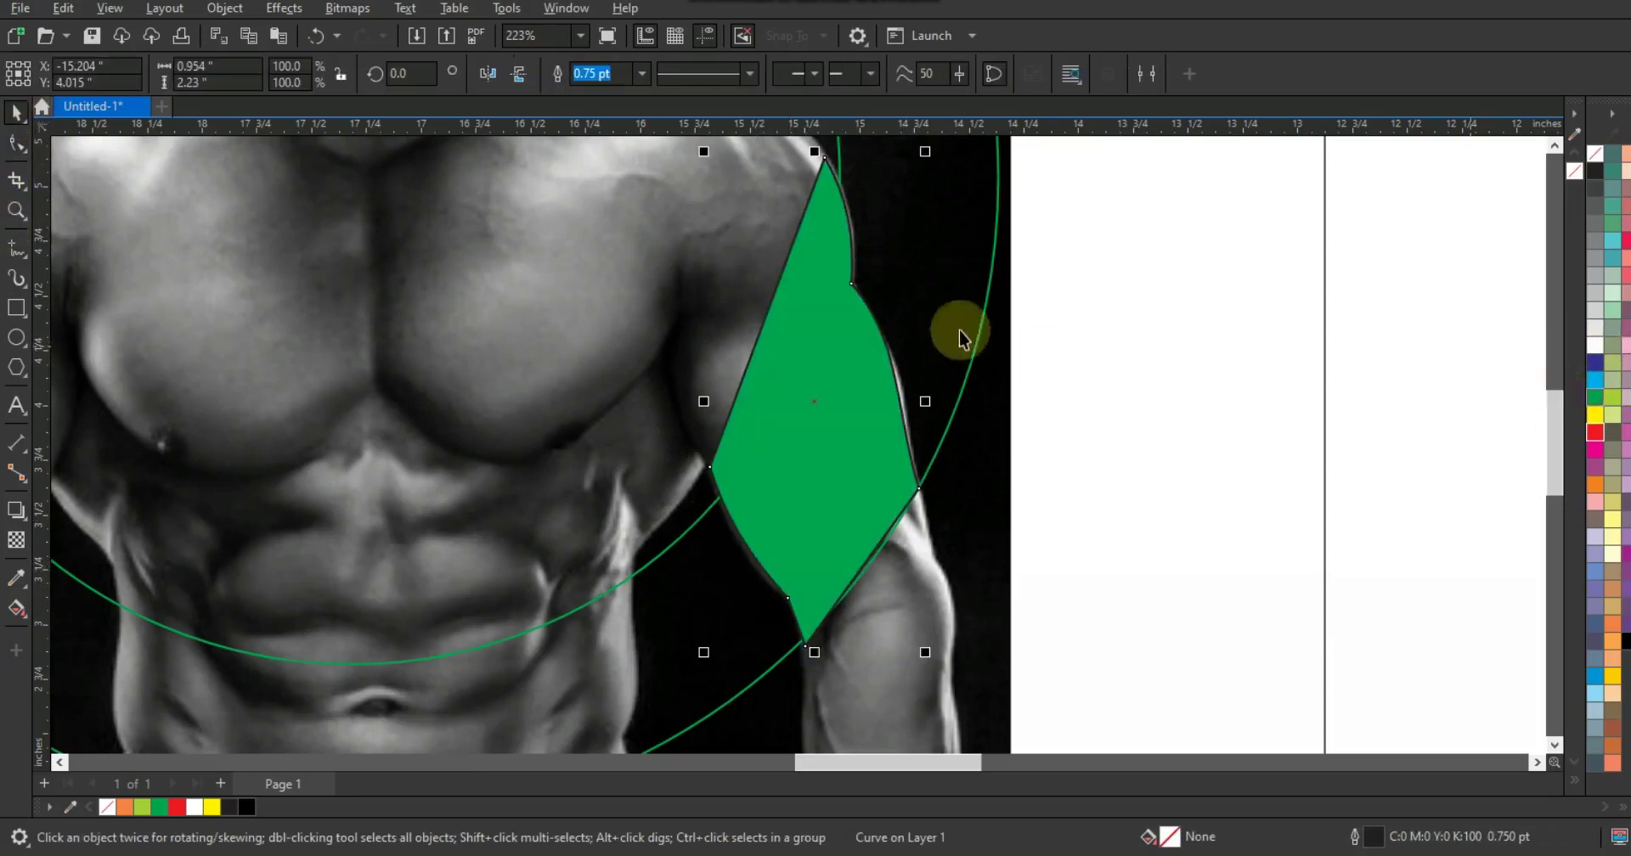
click(17, 143)
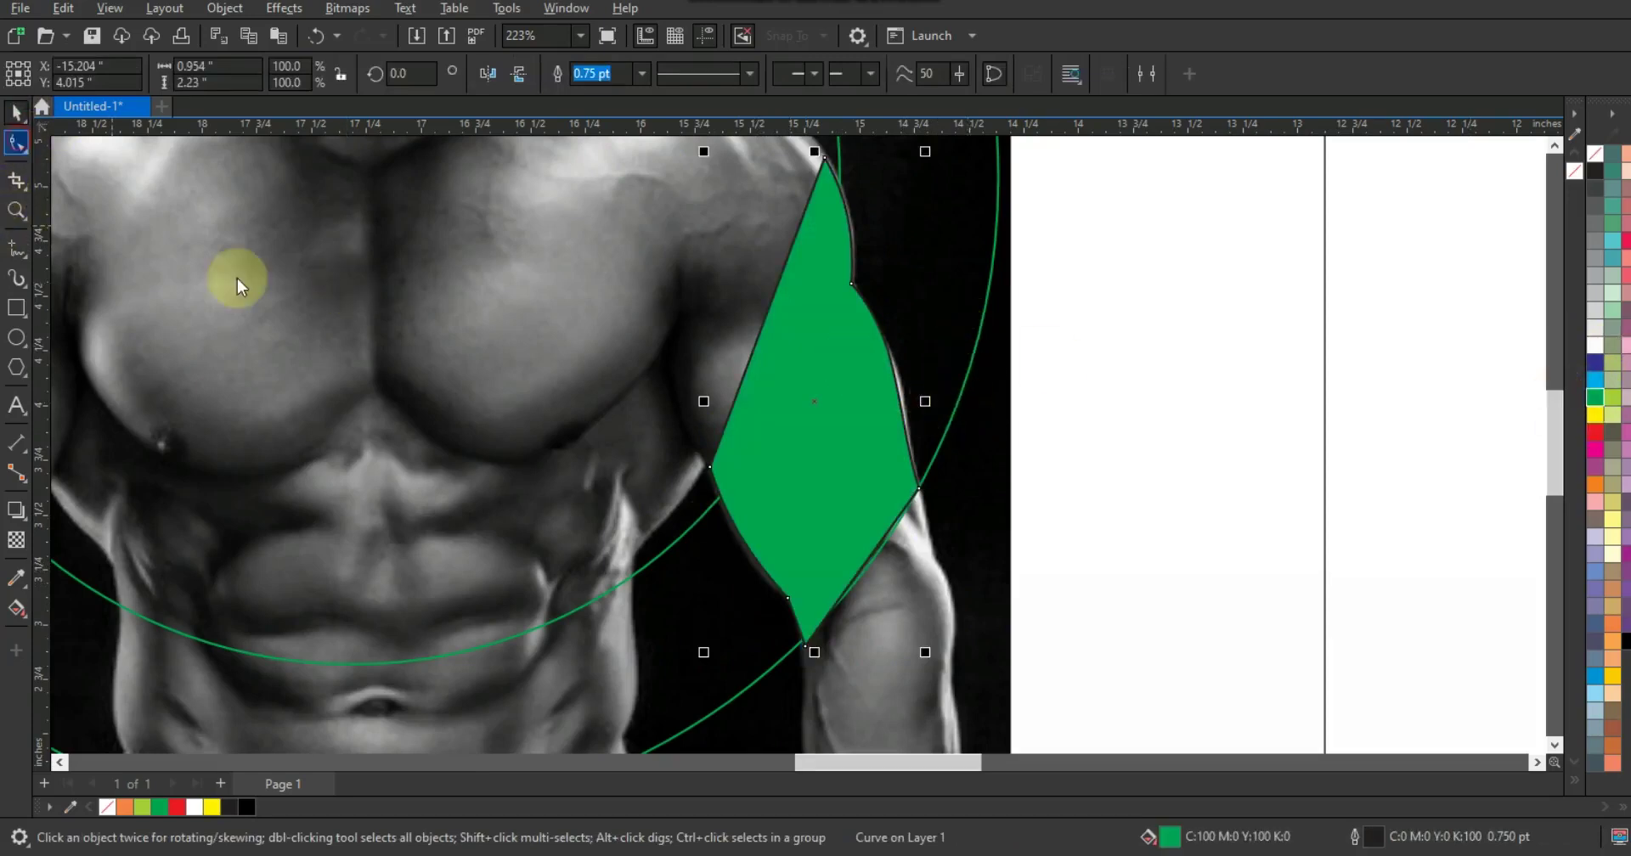
drag(919, 489, 919, 491)
double_click(875, 576)
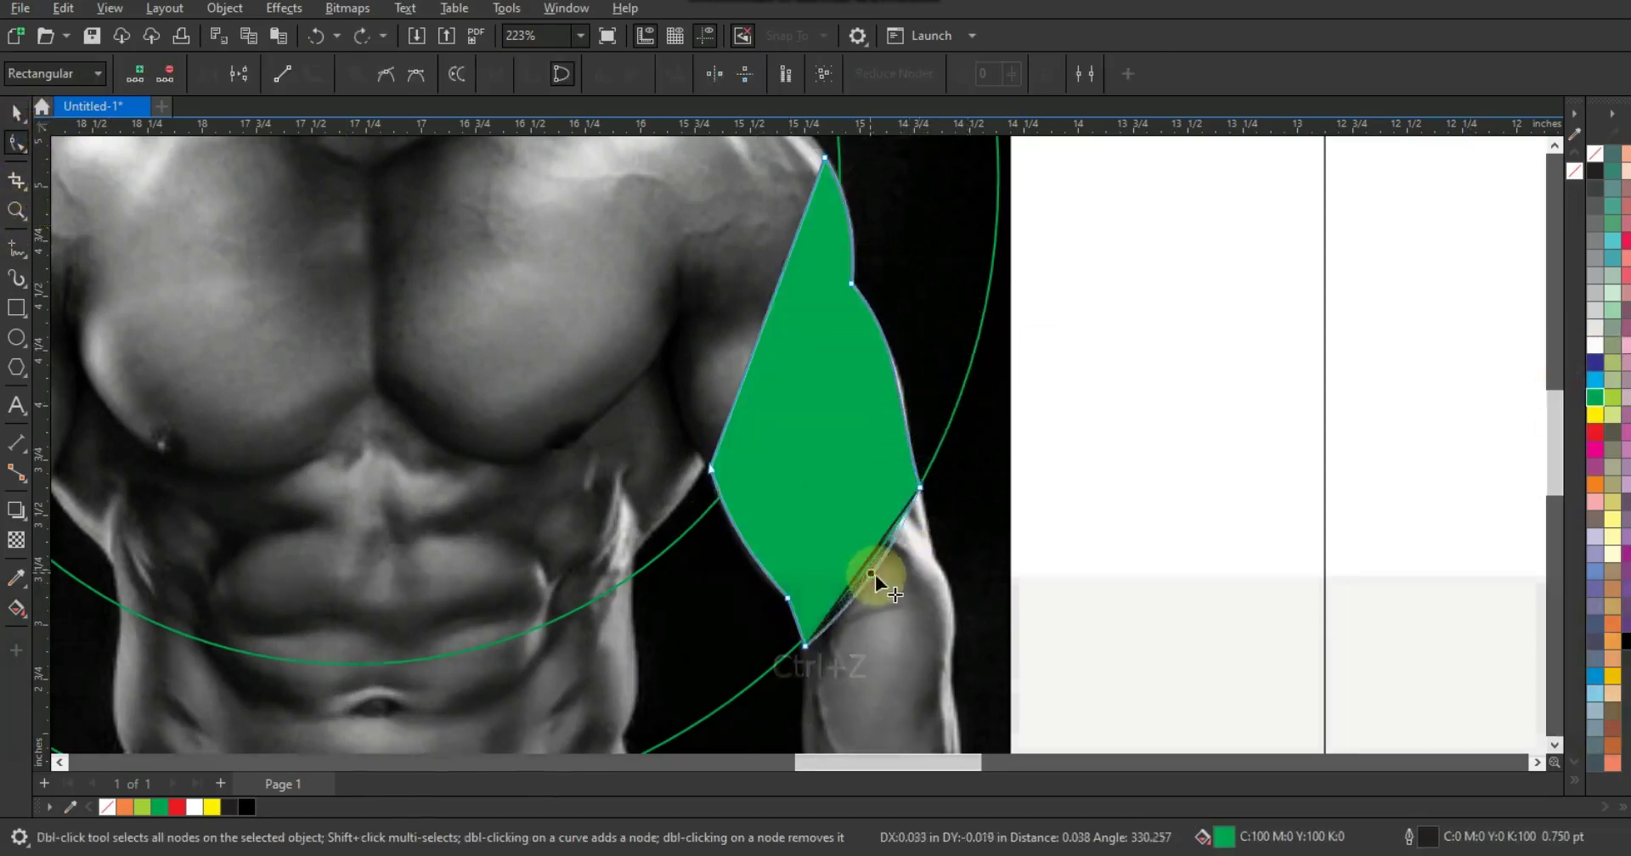
- Trim the ring with the green arm shape, then delete the shape
click(17, 112)
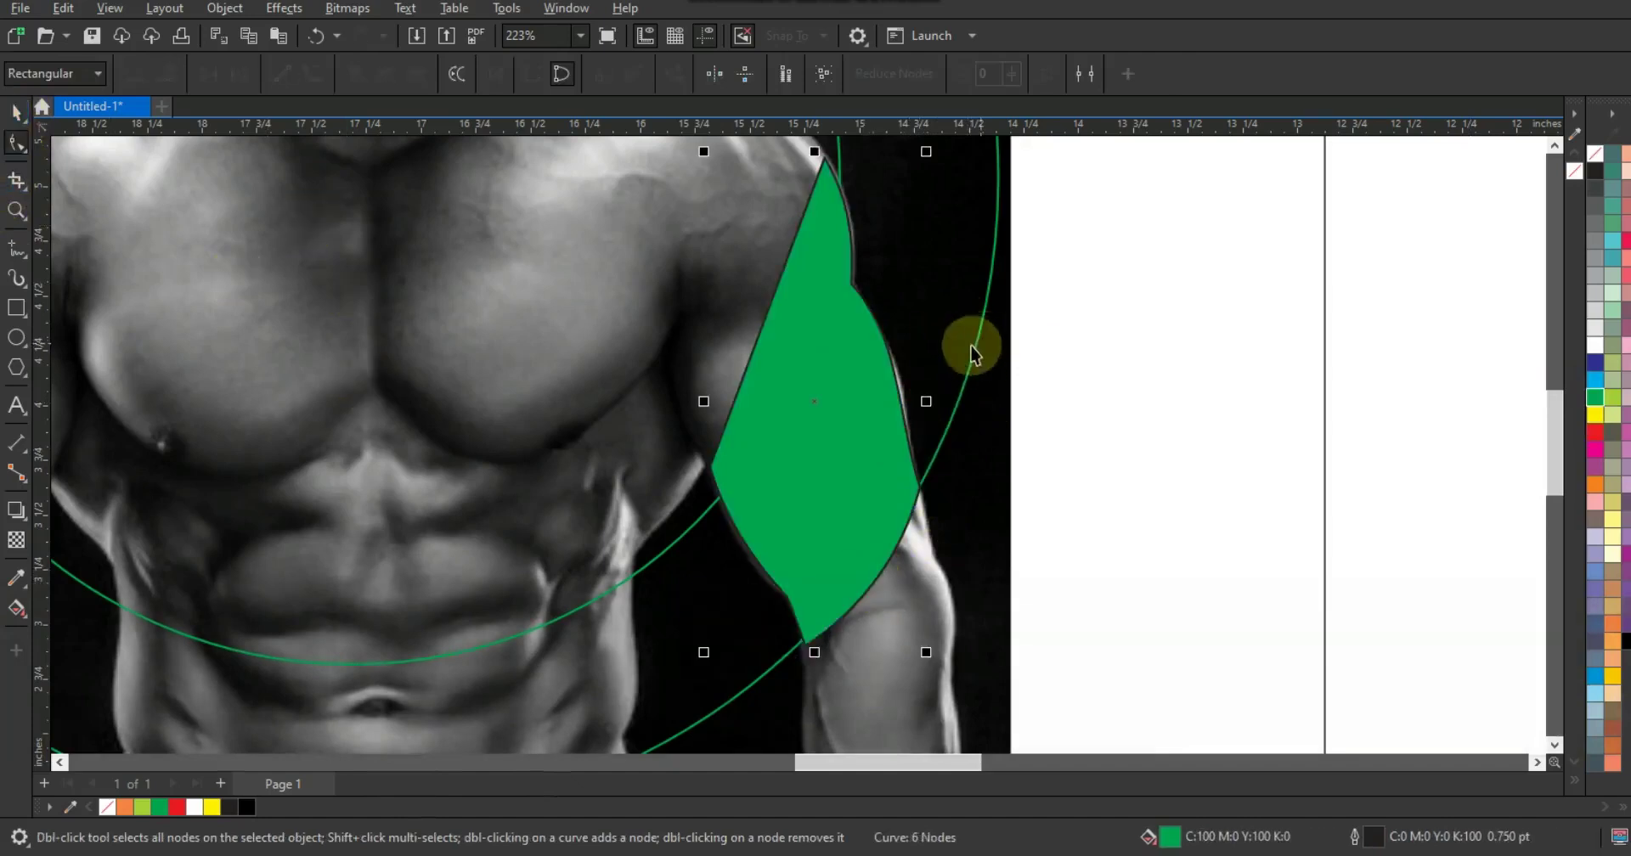
key(shift)
click(630, 75)
key(Escape)
key(F3)
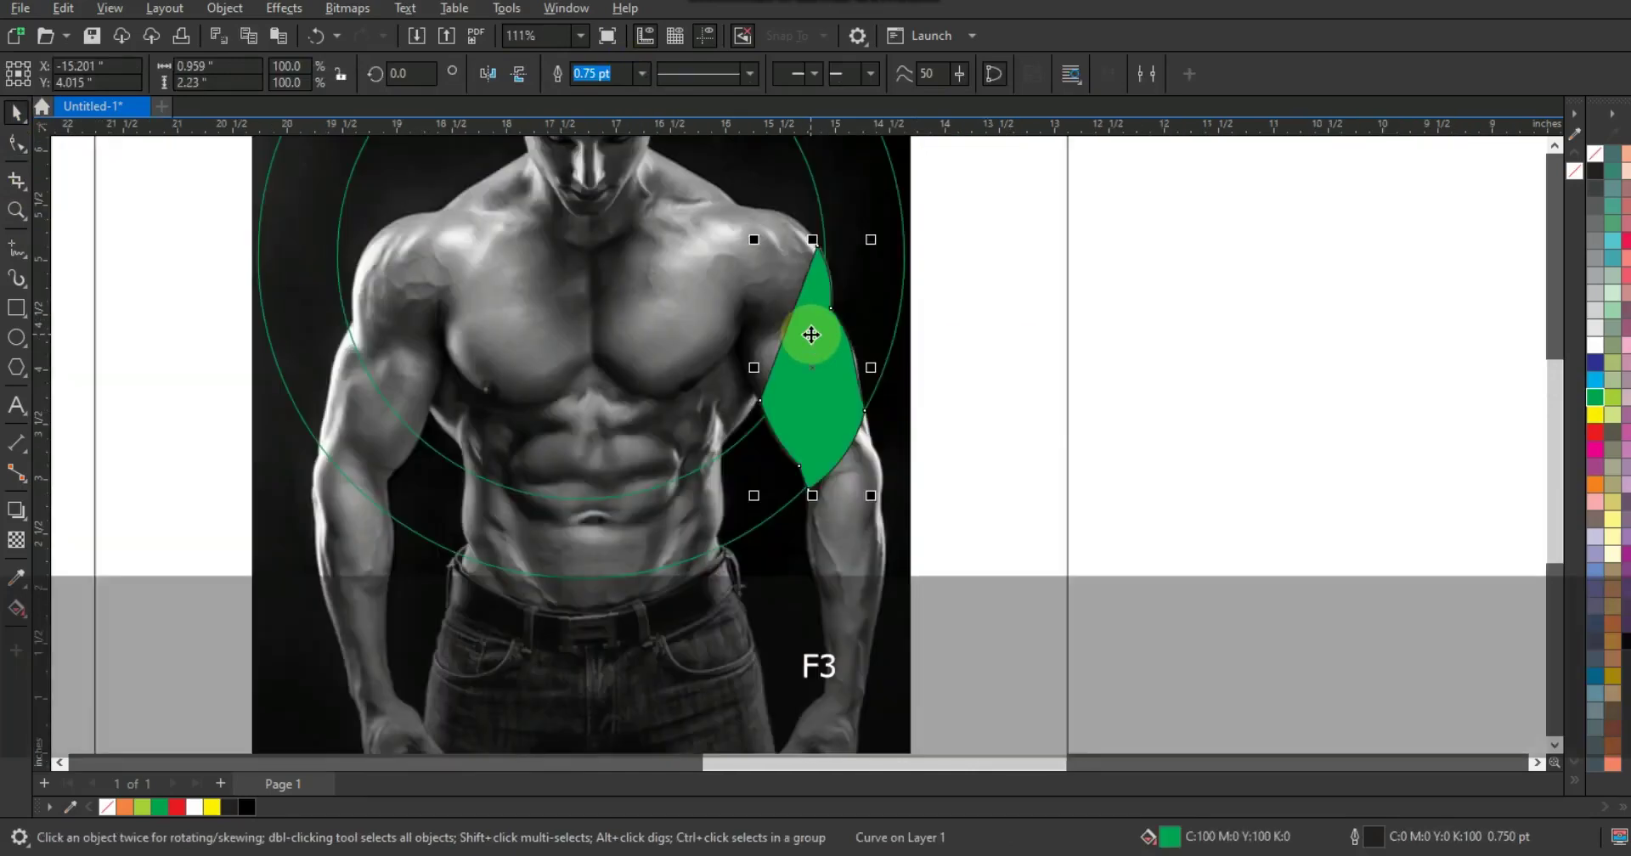
key(Delete)
key(F3)
key(Escape)
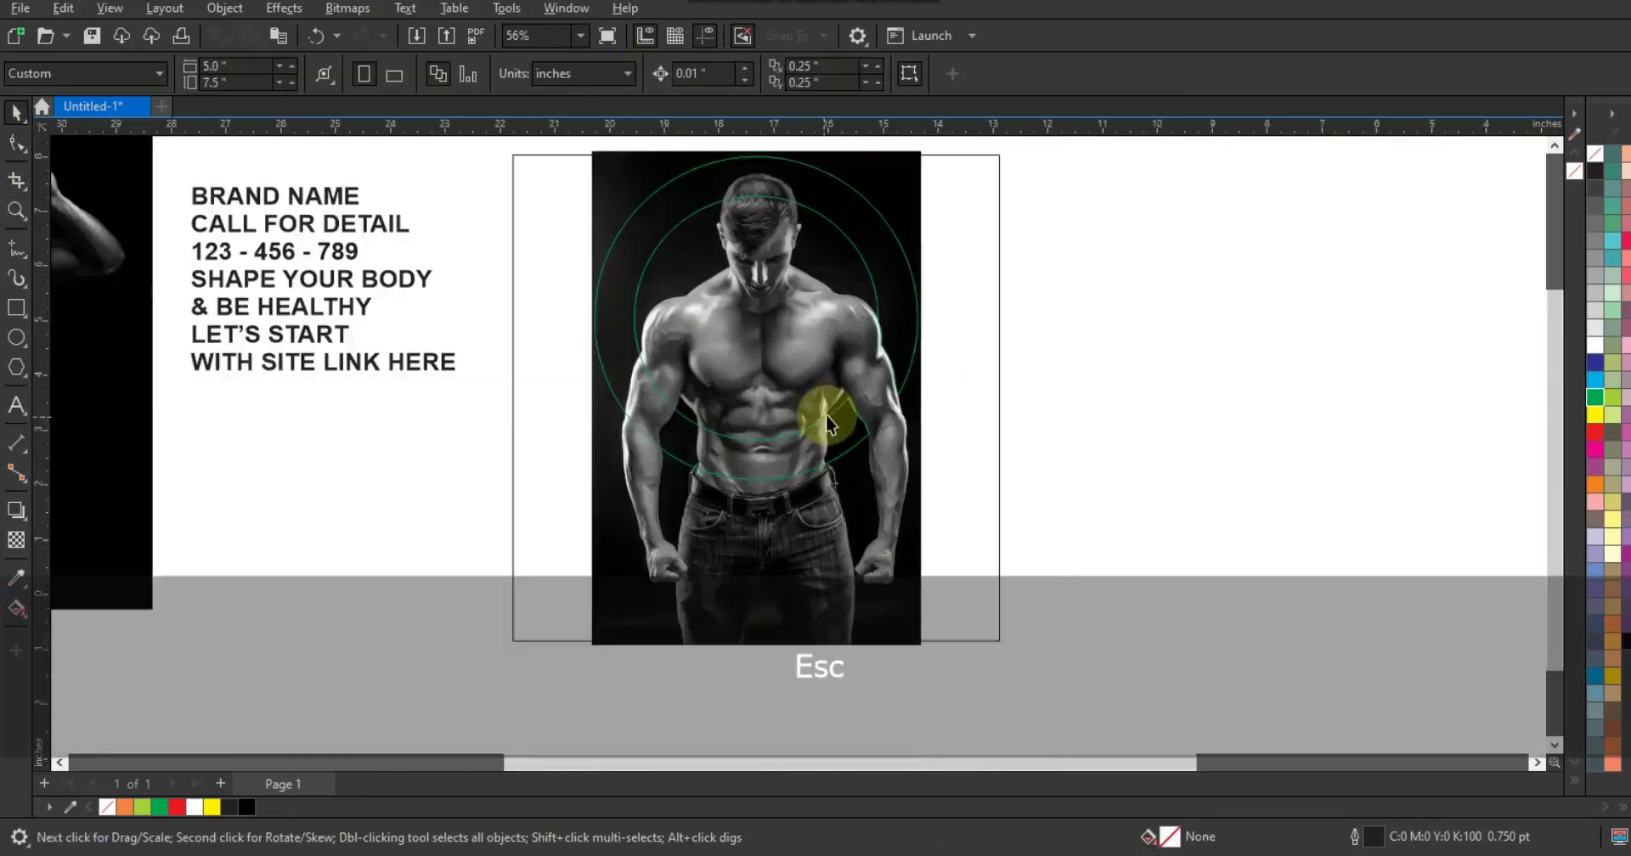
- Trace a closed straight-edged outline over the photo's left-hand arm where the ring crosses it
click(16, 211)
drag(520, 304, 1097, 524)
drag(252, 211, 1240, 627)
click(14, 253)
click(376, 440)
click(316, 532)
click(303, 554)
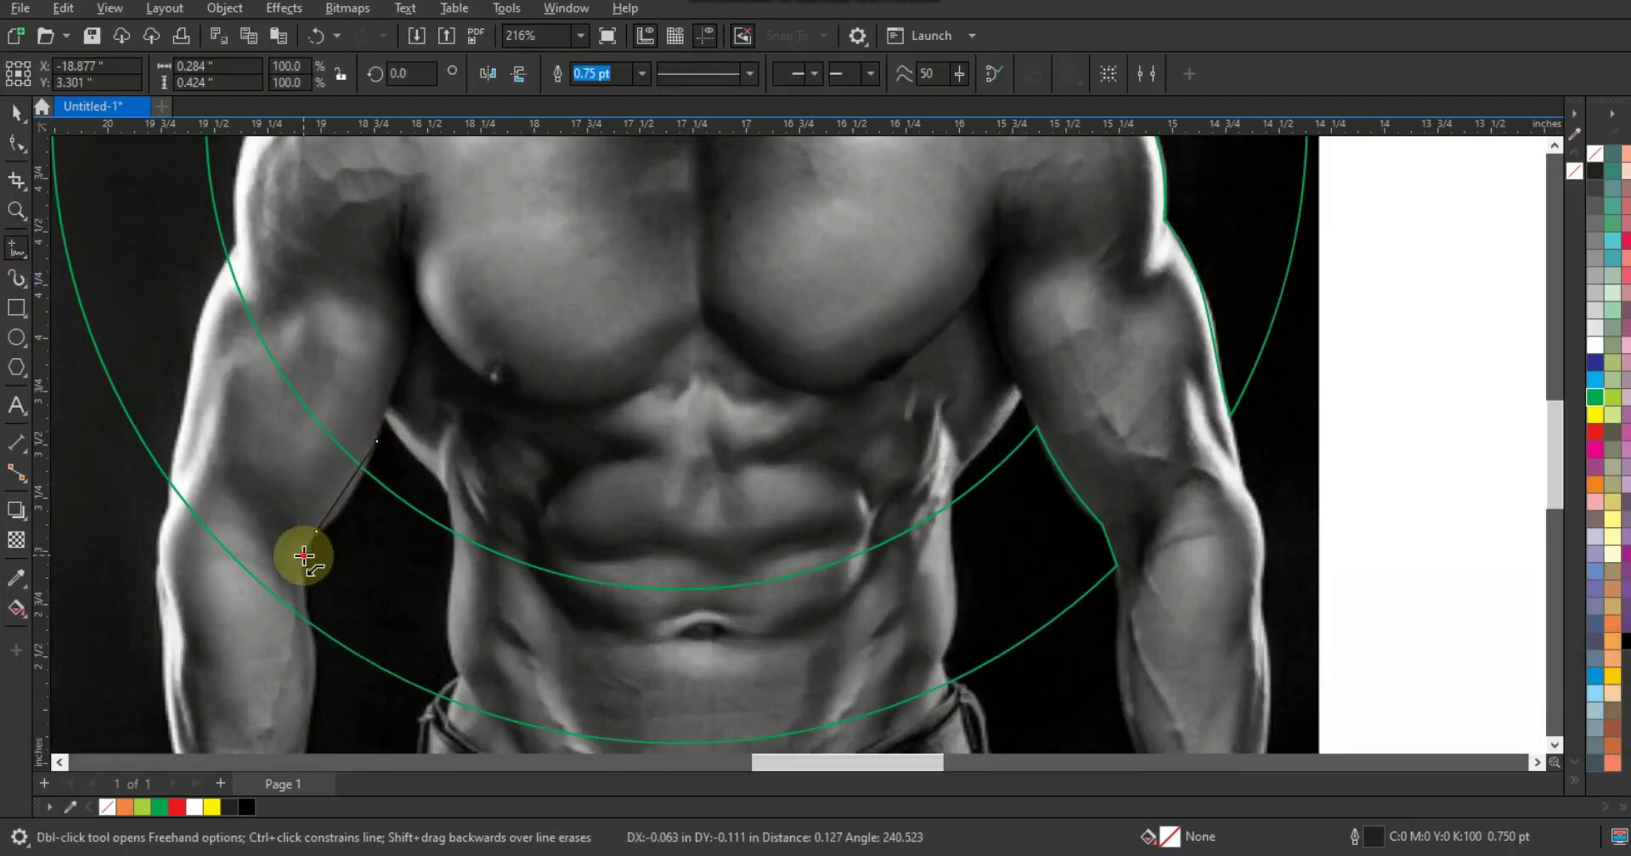
click(310, 642)
click(169, 508)
click(191, 367)
click(237, 246)
click(377, 439)
- Convert the left-hand arm outline's segments to curves and bend its edges to follow the arm's contour
click(17, 144)
drag(97, 216, 427, 665)
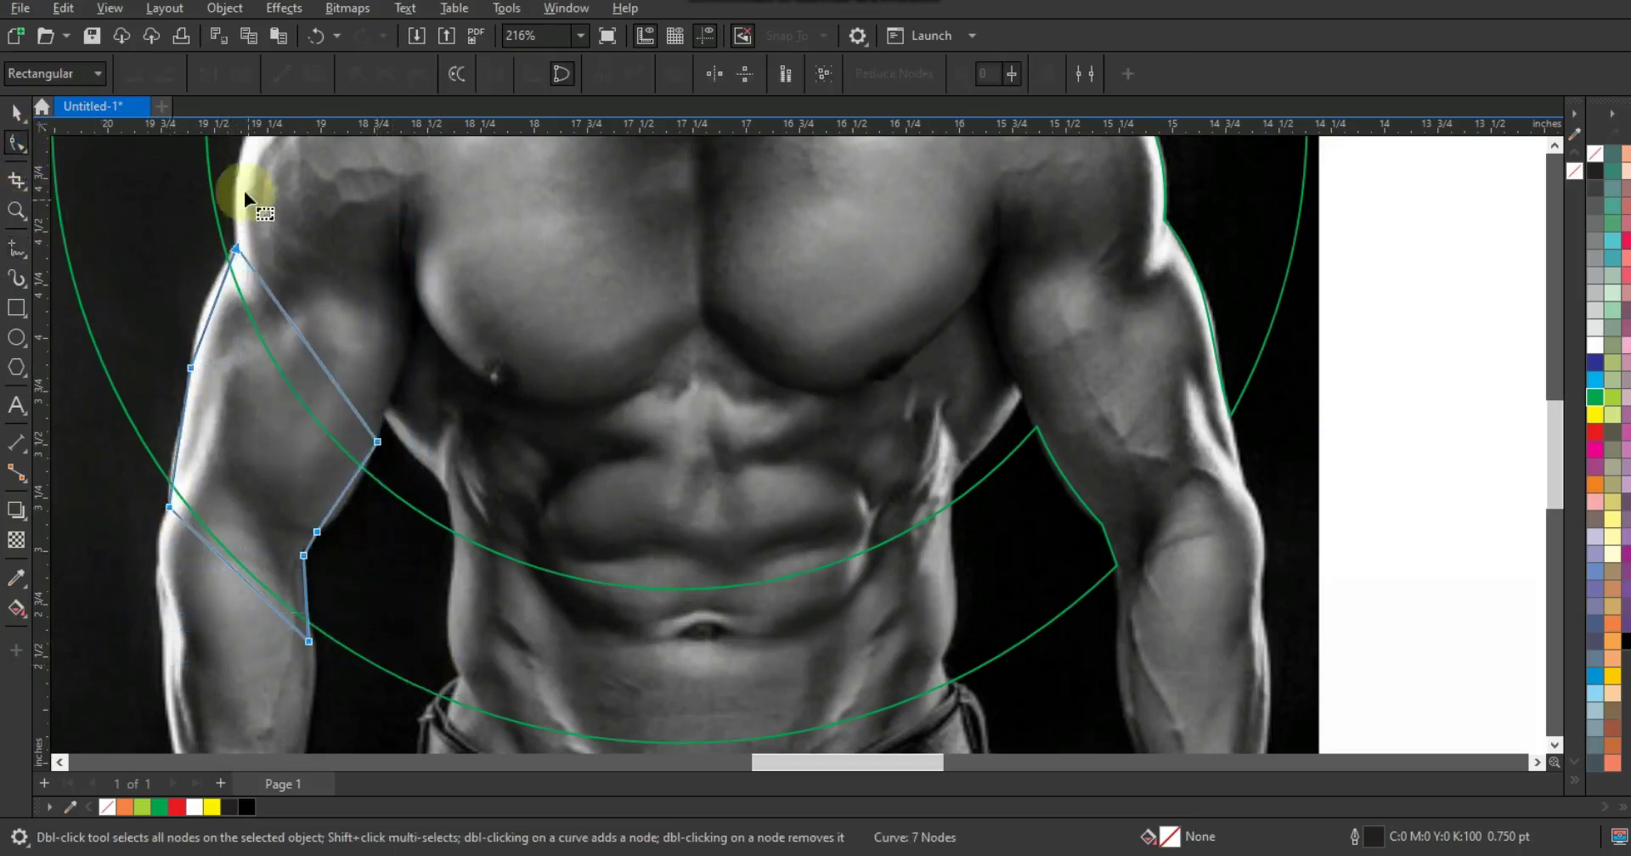
click(338, 512)
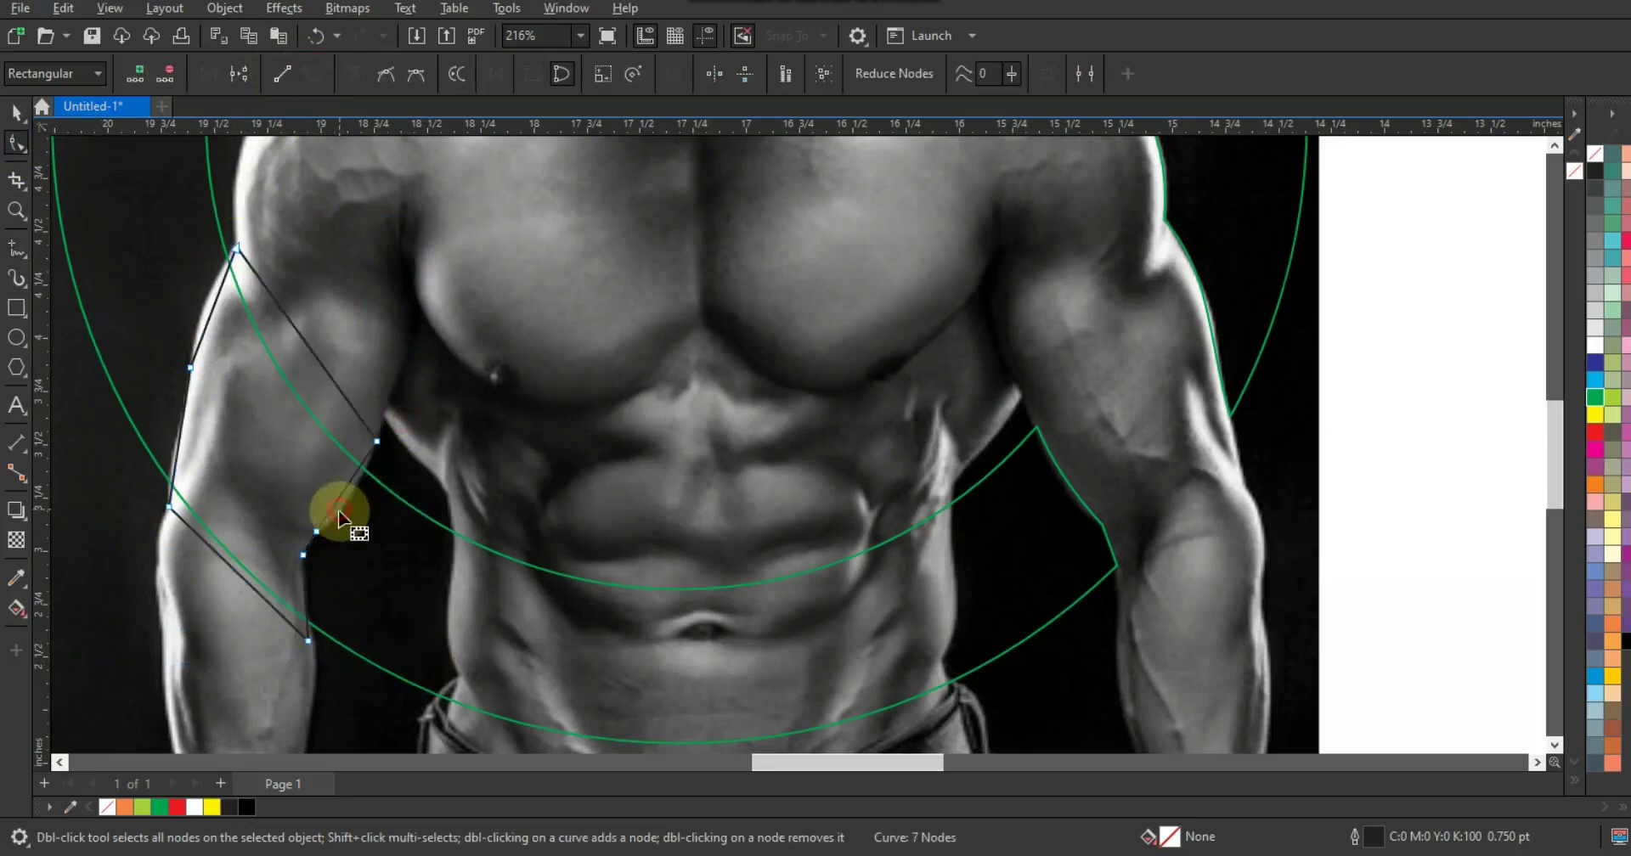
click(316, 533)
drag(339, 510, 344, 515)
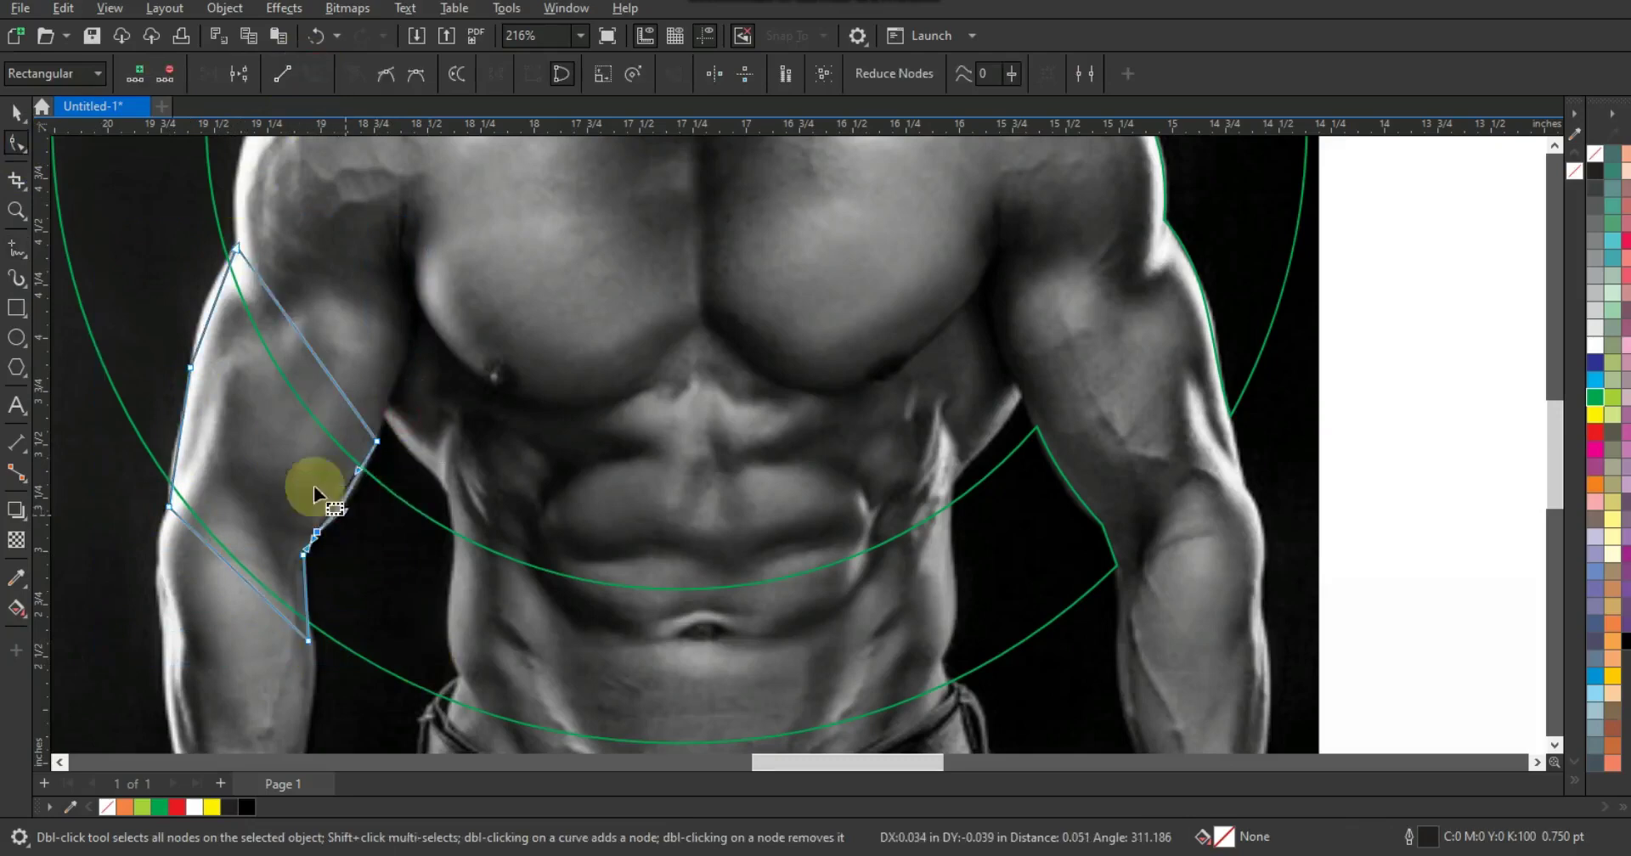
click(210, 319)
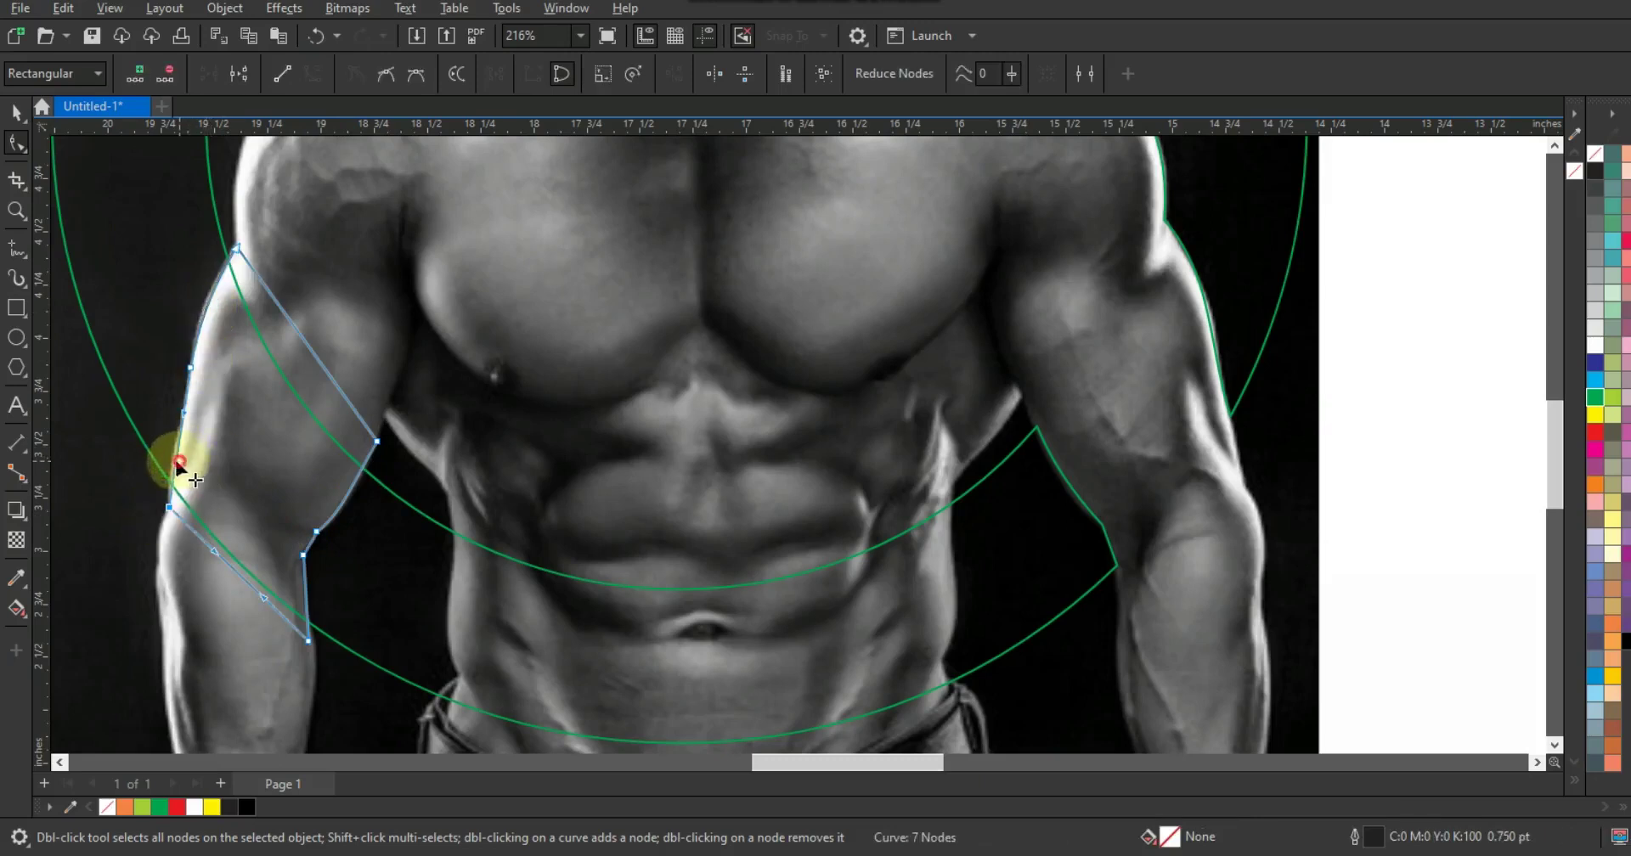
- Fill the left-hand arm shape with red, trim the ring with it, and delete the shape
click(16, 112)
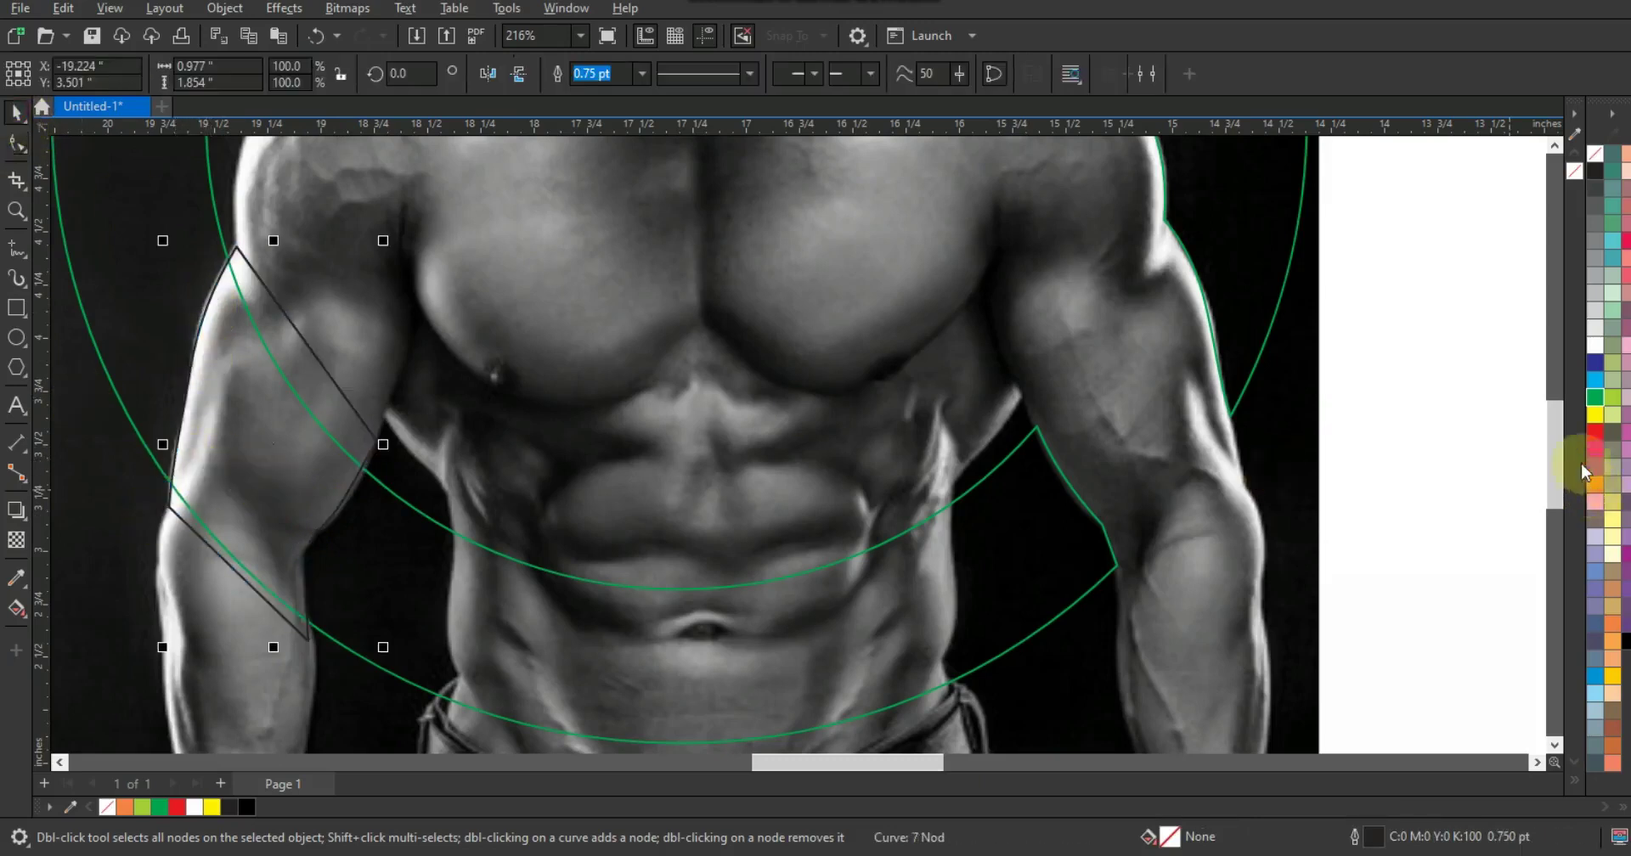
click(1596, 432)
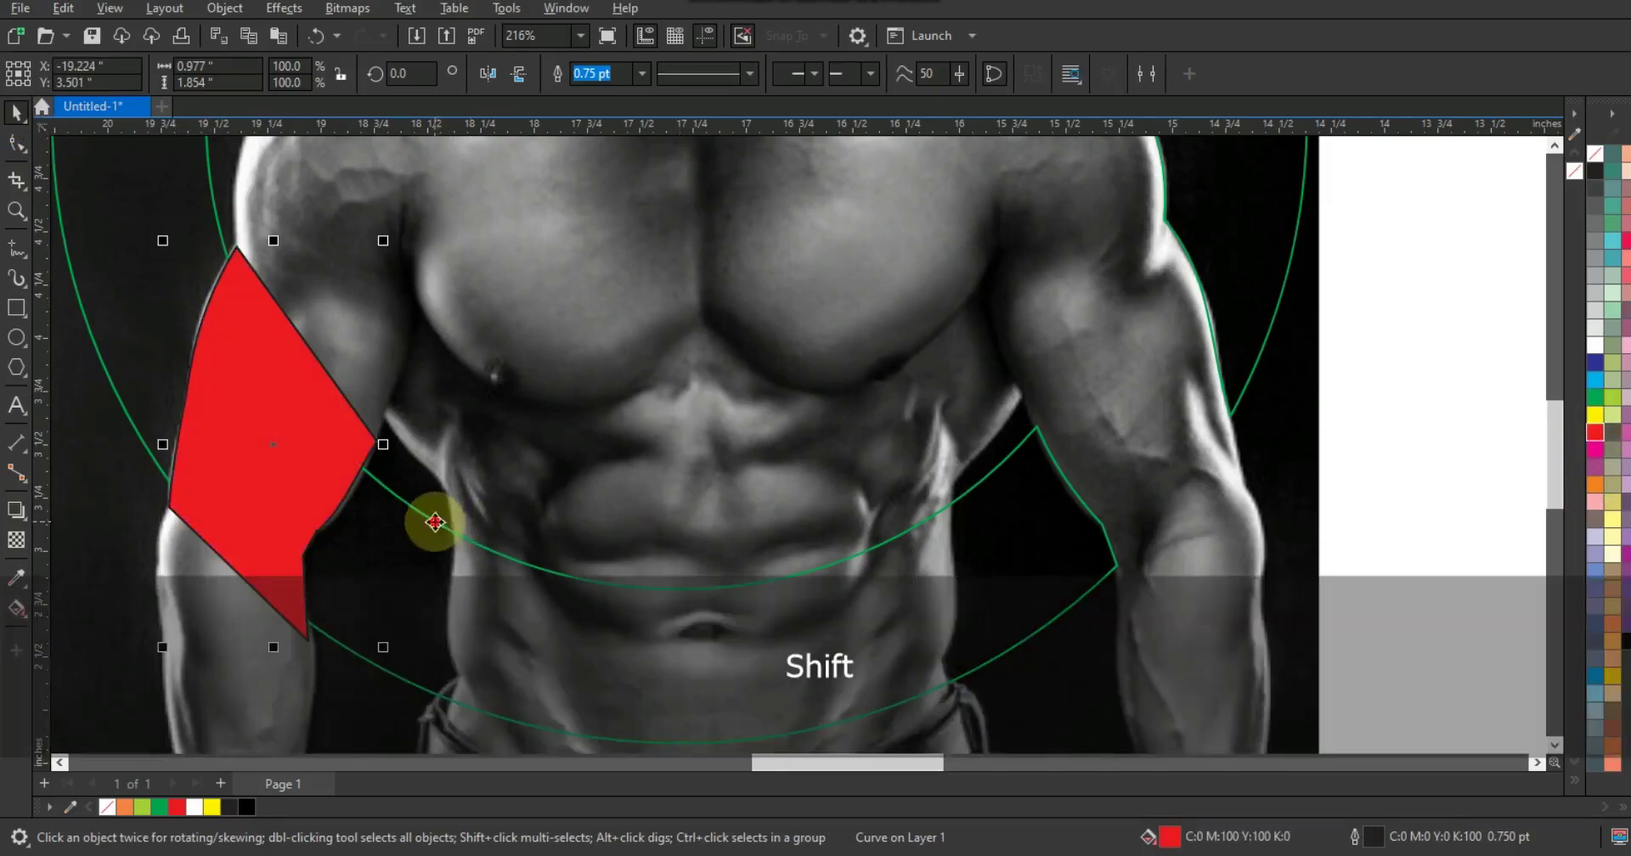
shift+click(435, 522)
click(633, 74)
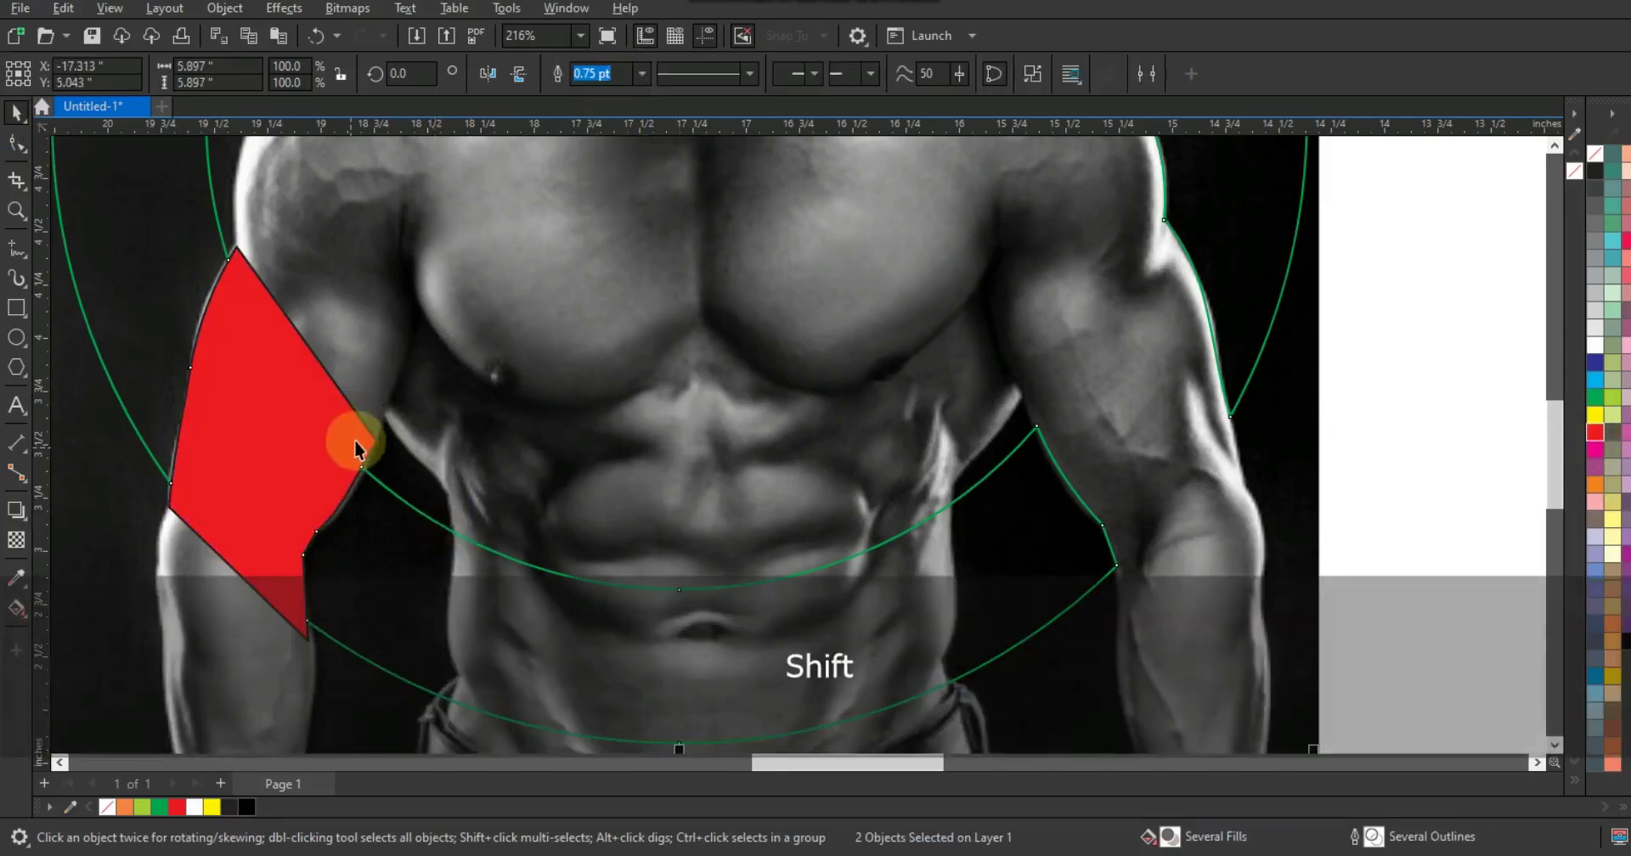
key(Escape)
click(359, 433)
key(Delete)
key(F3)
key(F3)
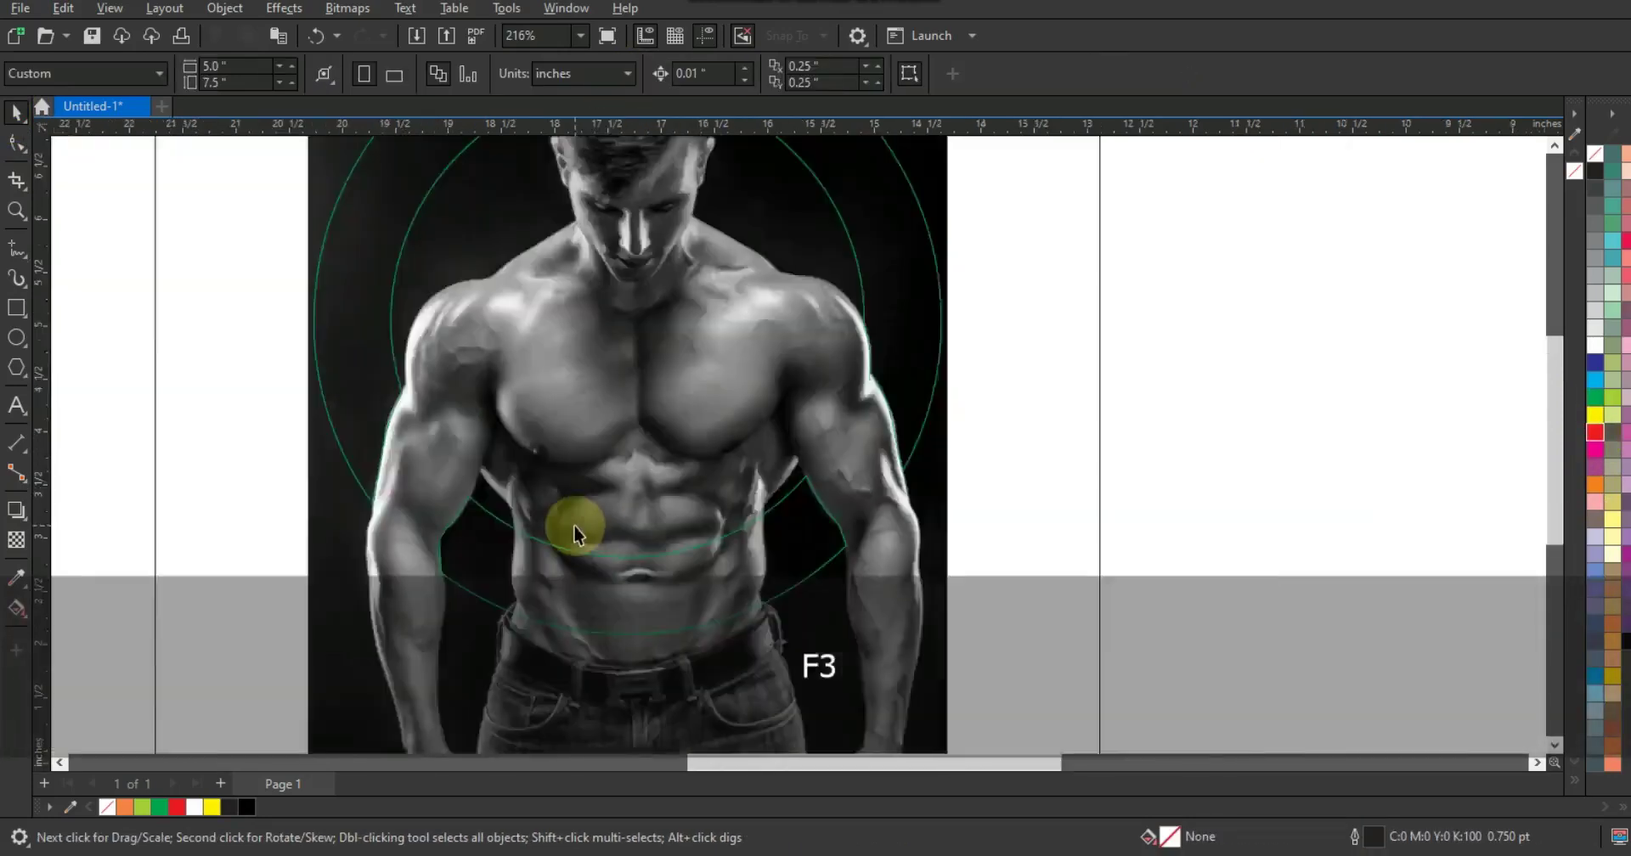
- Try a green fill on the ring, then undo the fill
key(Escape)
click(695, 515)
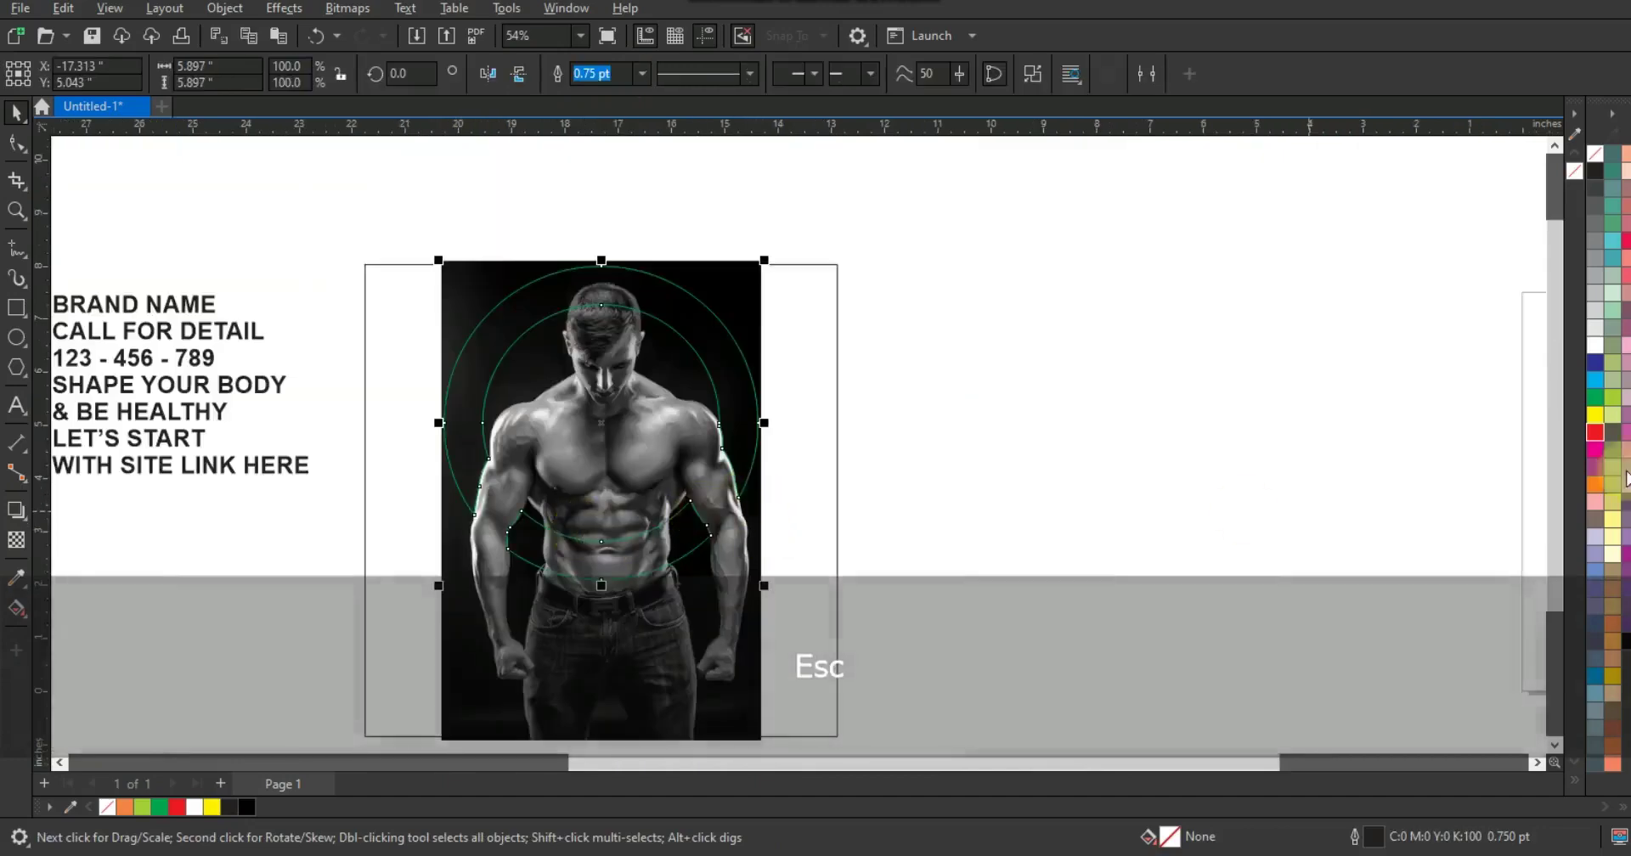
click(1594, 399)
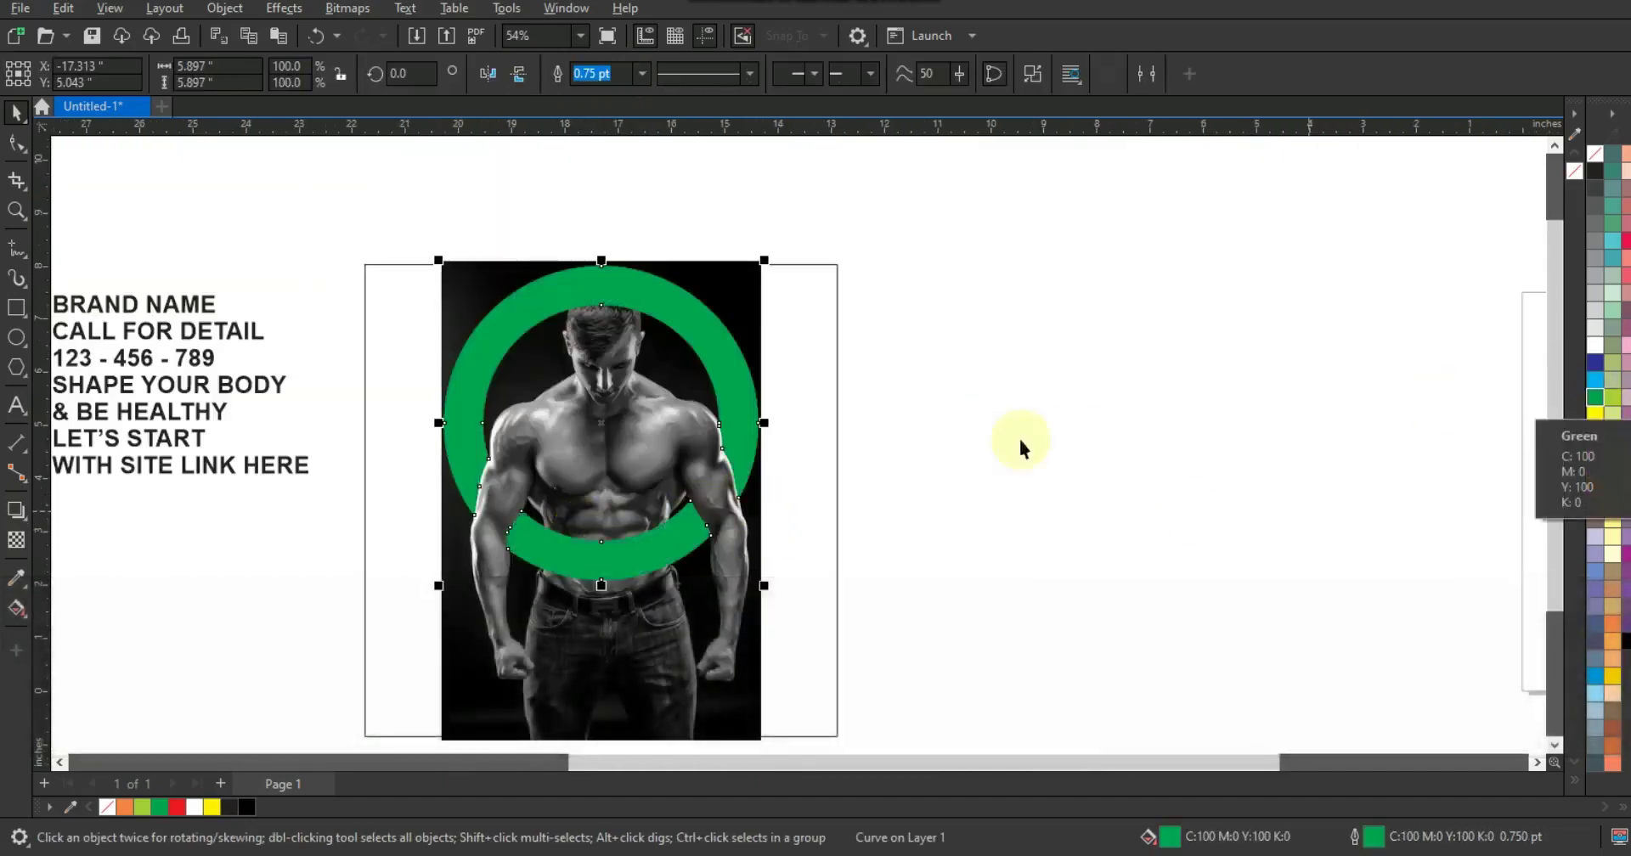
click(1094, 457)
key(ctrl+z)
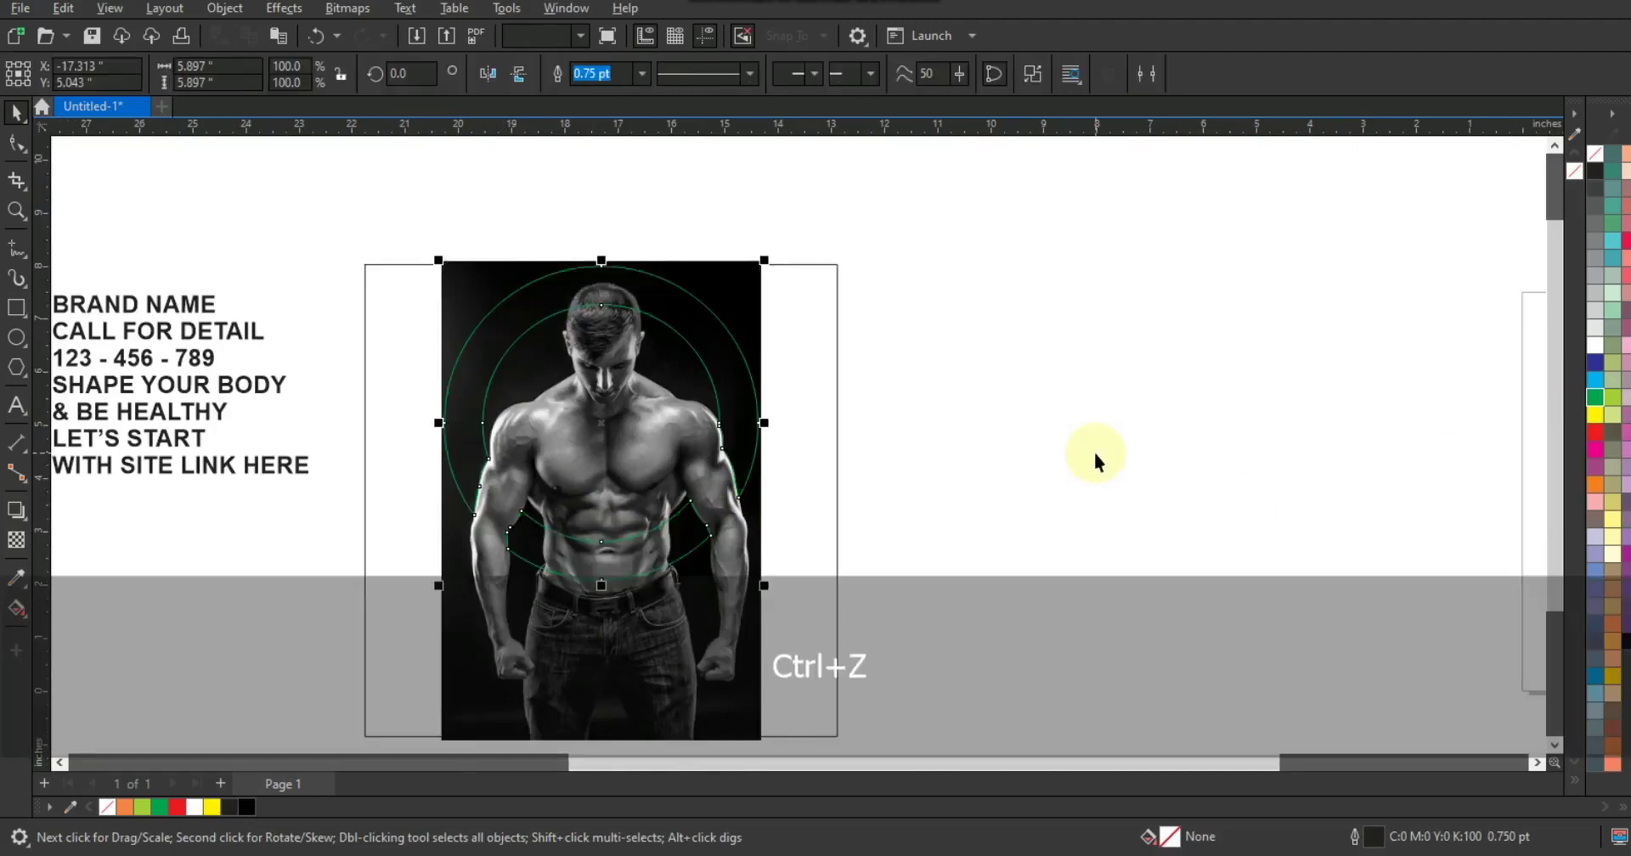
- Trace a closed straight-edged outline around the top of the man's head where the ring crosses it
click(15, 210)
drag(531, 258, 801, 400)
drag(276, 235, 941, 500)
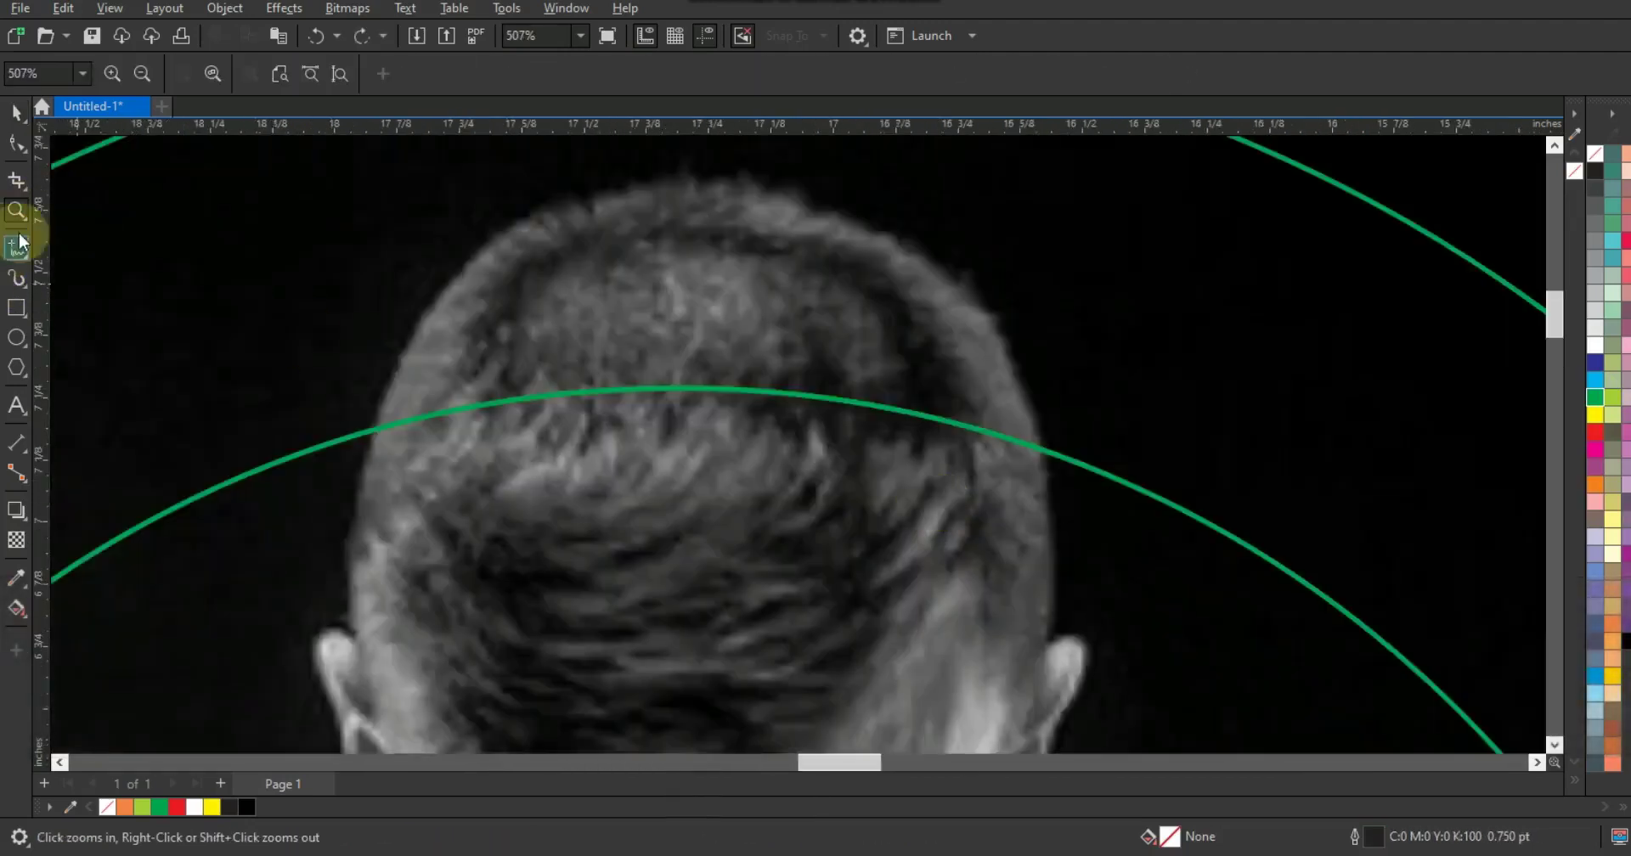
click(23, 255)
click(387, 429)
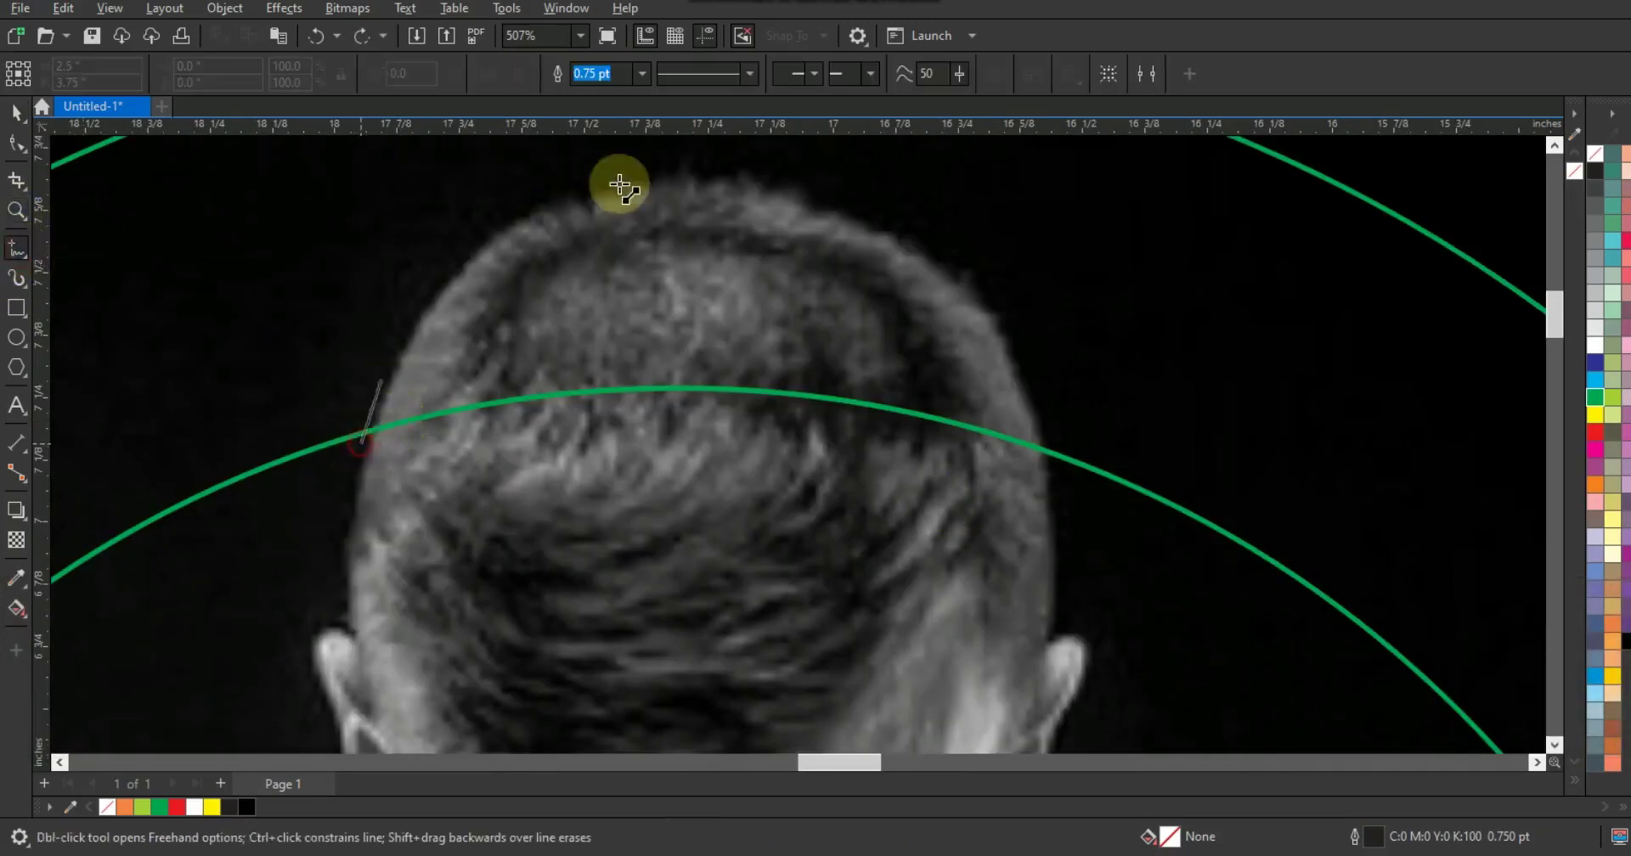
double_click(592, 204)
double_click(829, 219)
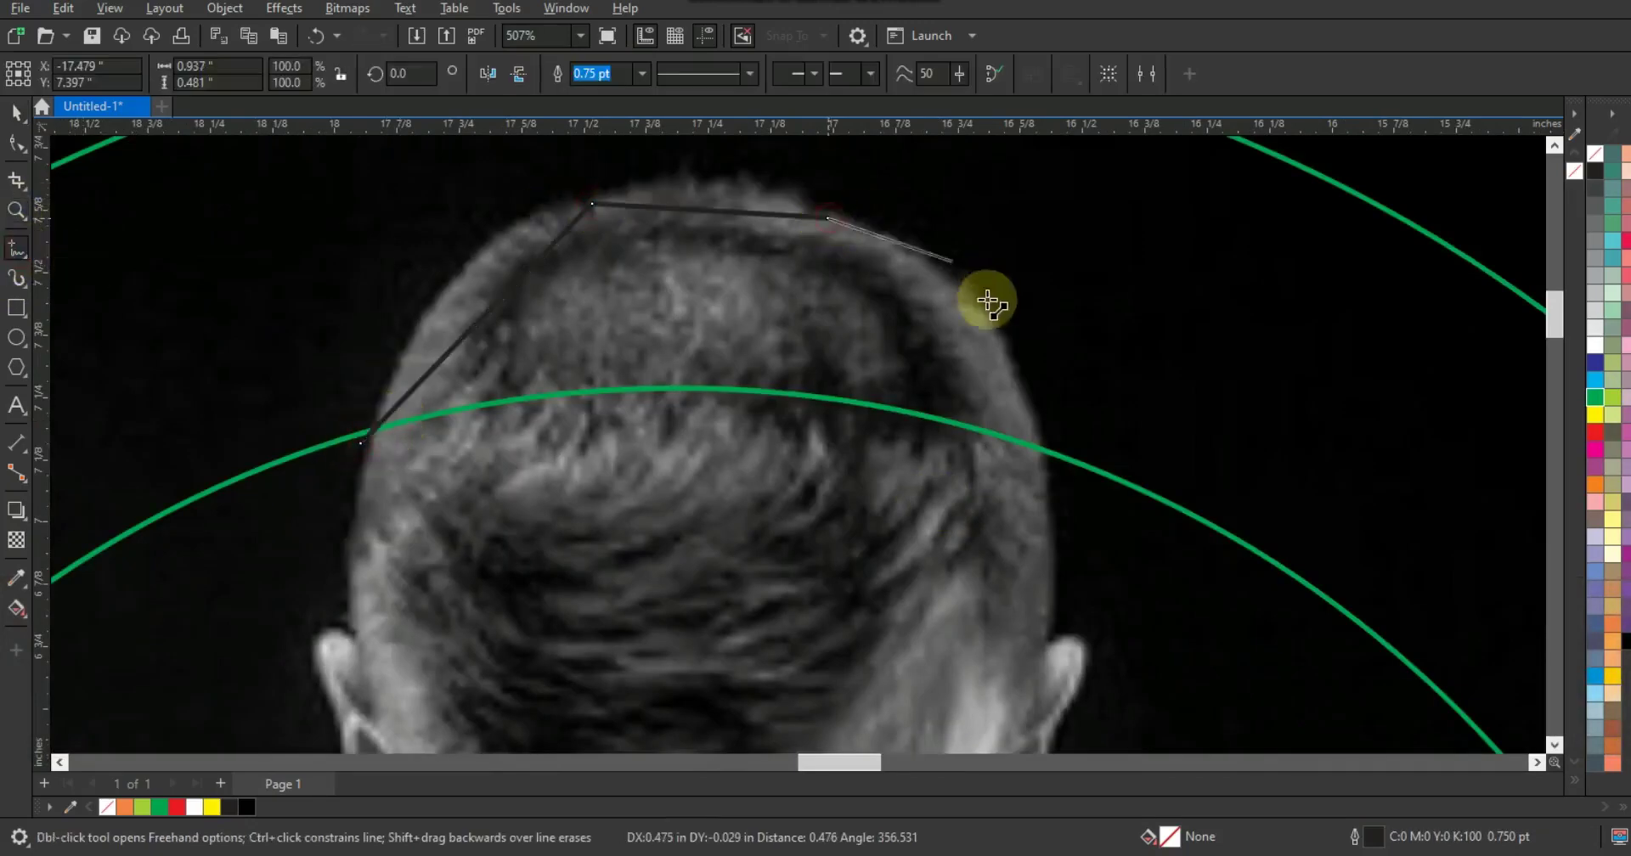
double_click(978, 302)
double_click(1054, 468)
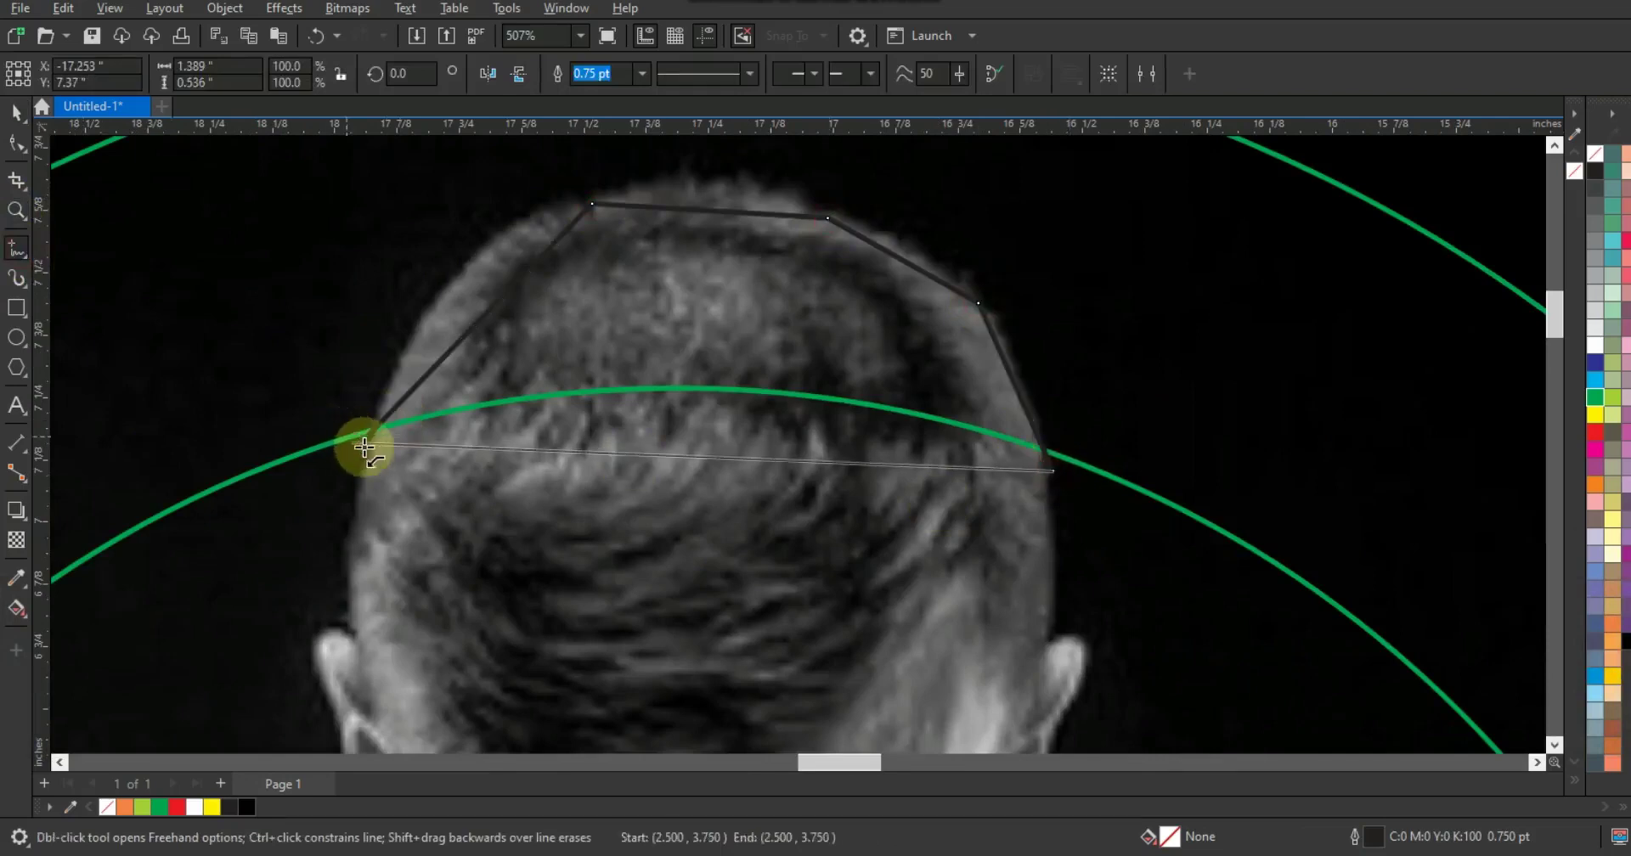
click(364, 447)
- Convert the head outline's segments to curves and bend its upper edges to follow the hair contour
click(17, 145)
drag(299, 192, 1097, 563)
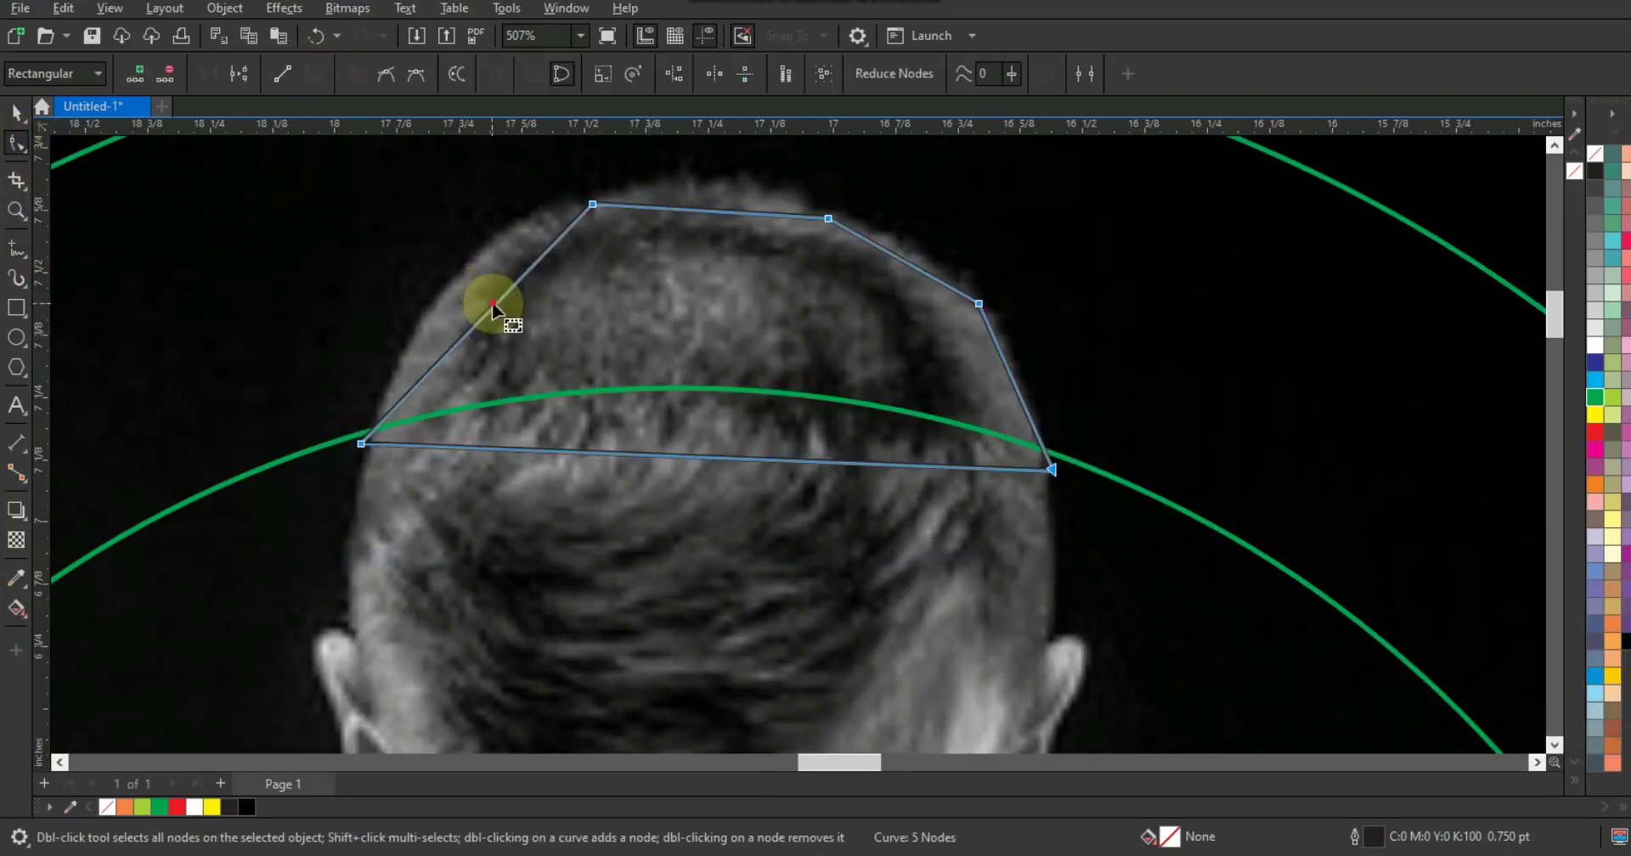
drag(493, 301, 464, 272)
drag(705, 210, 705, 191)
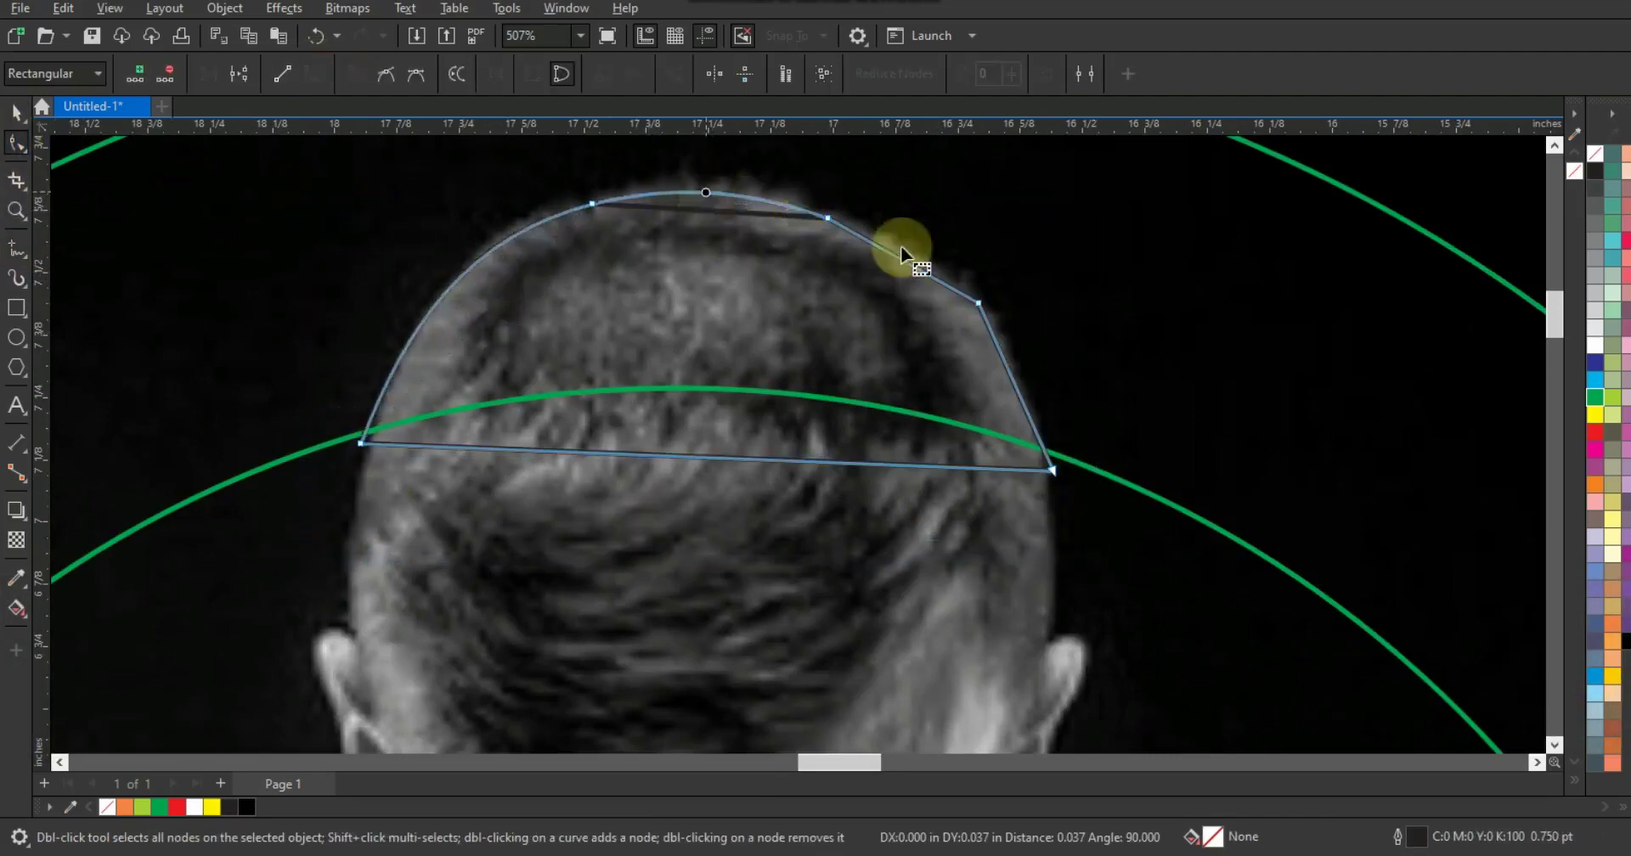
drag(881, 248, 889, 243)
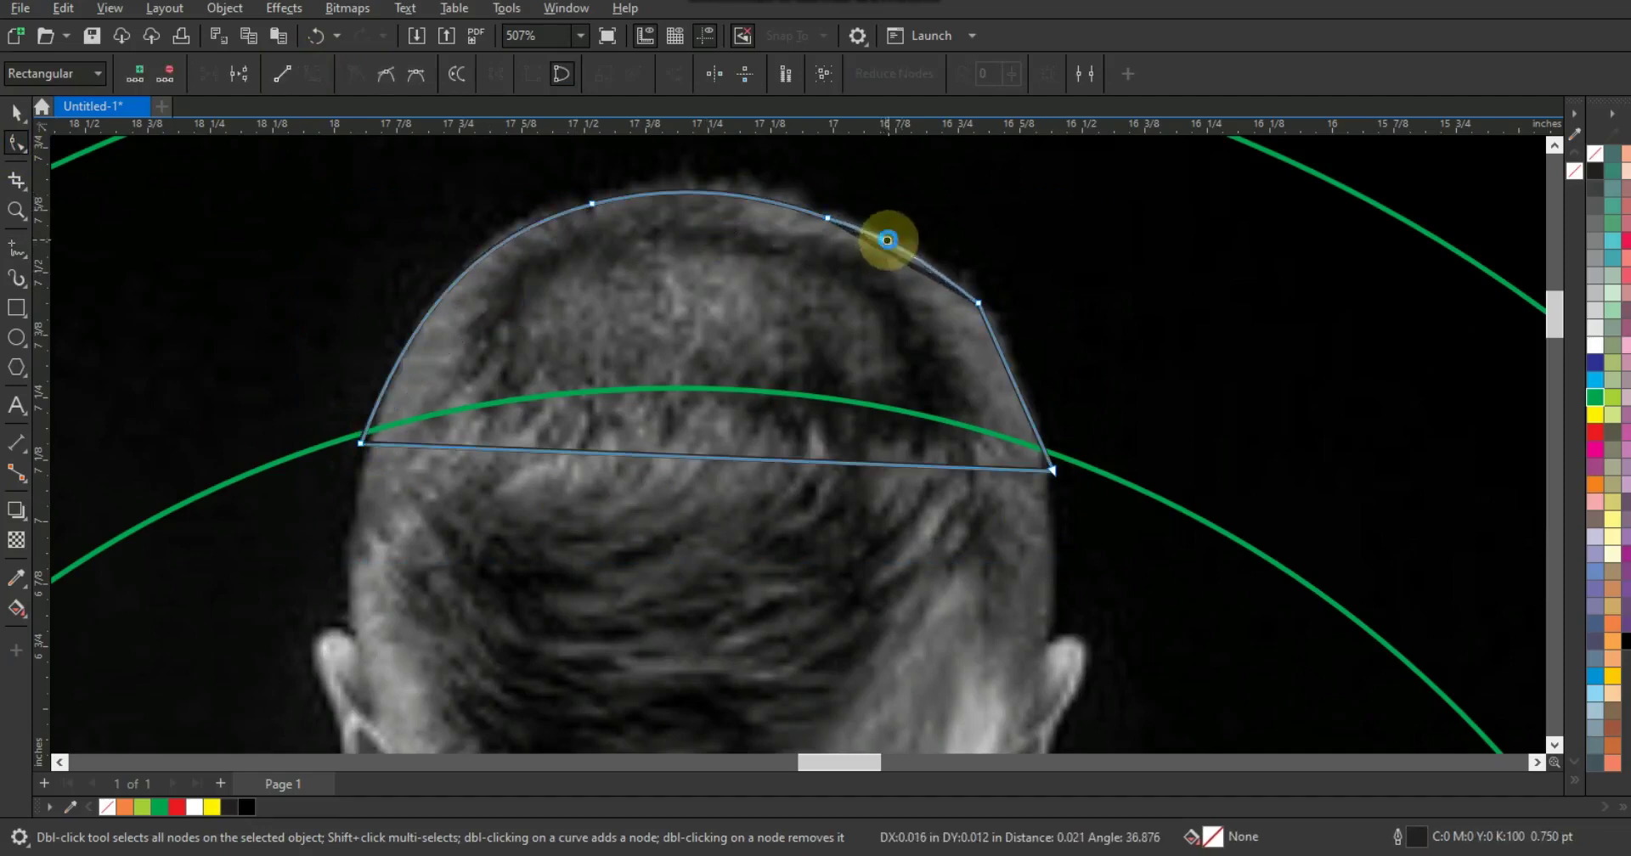
drag(1001, 354, 1009, 350)
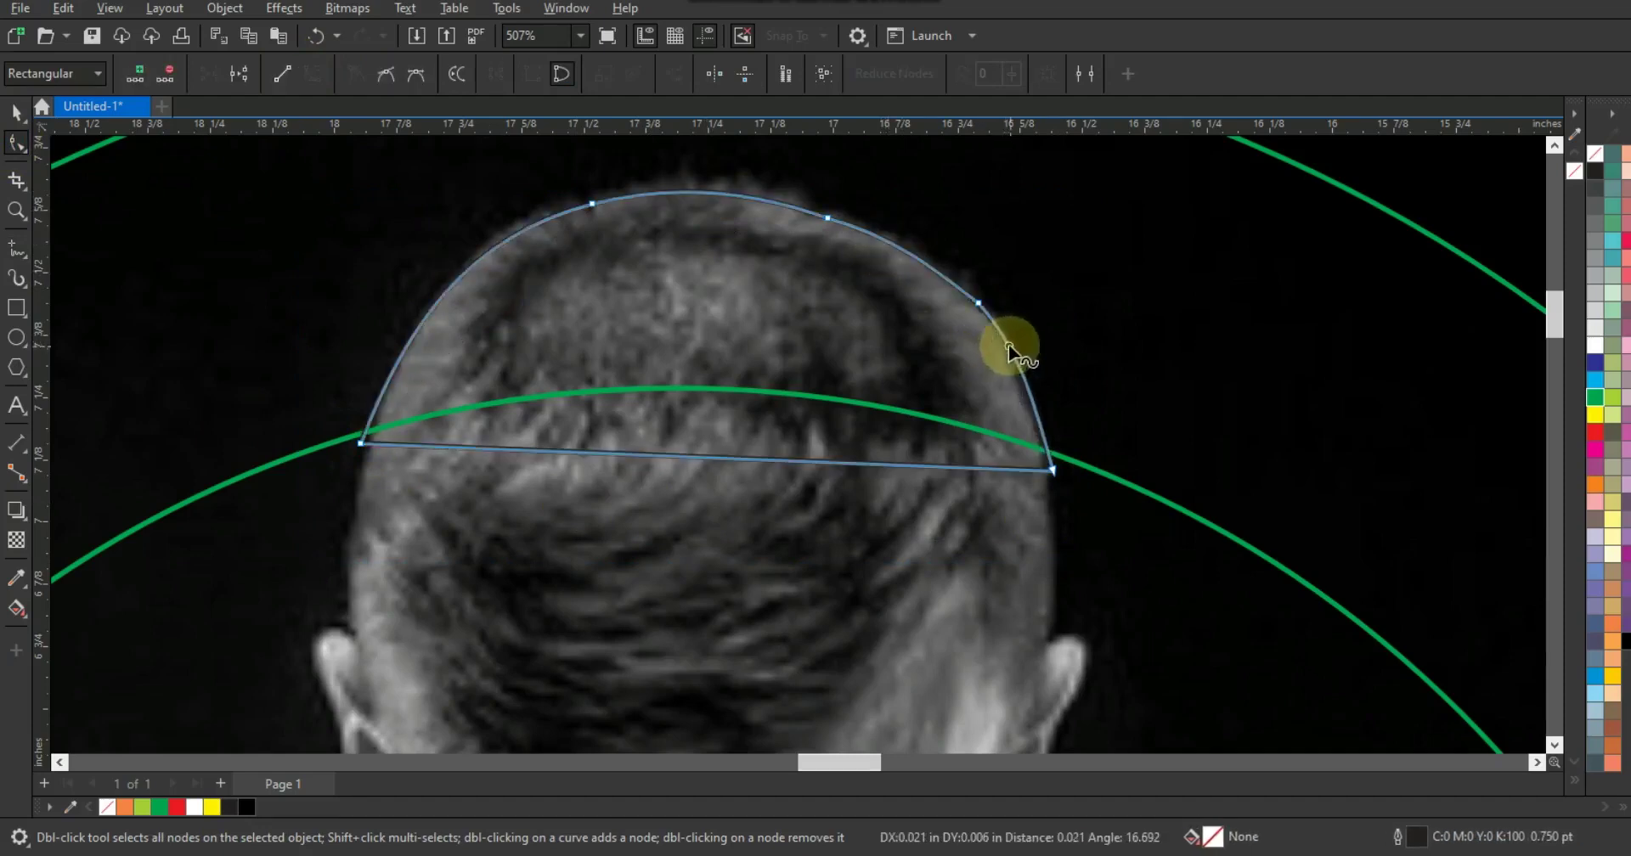
- Trim the ring with the head shape, then delete the shape
click(16, 111)
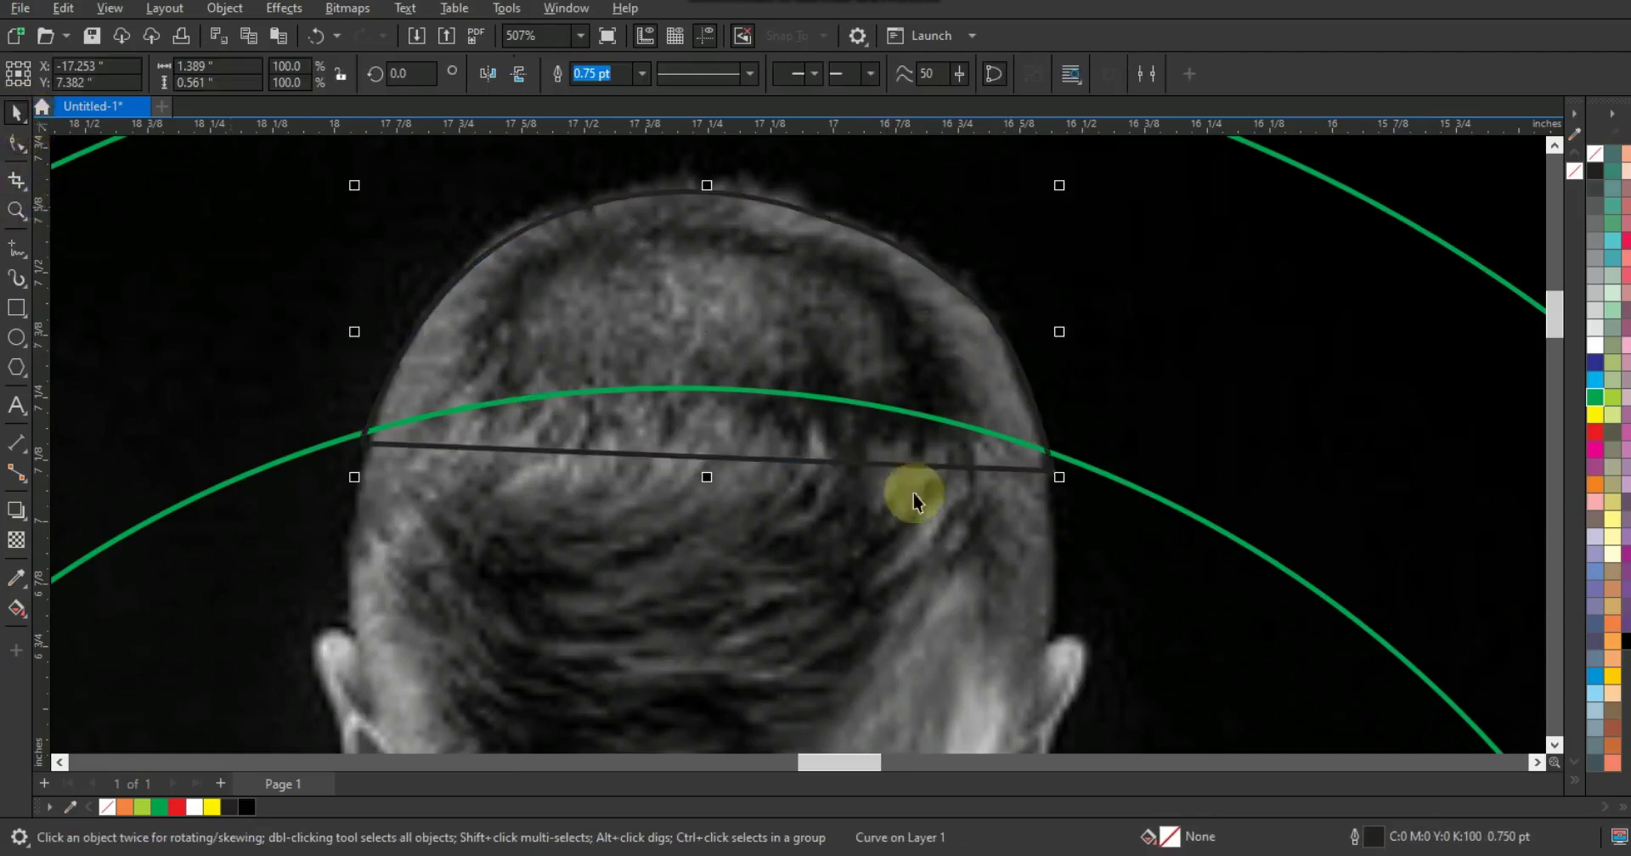
shift+click(1102, 478)
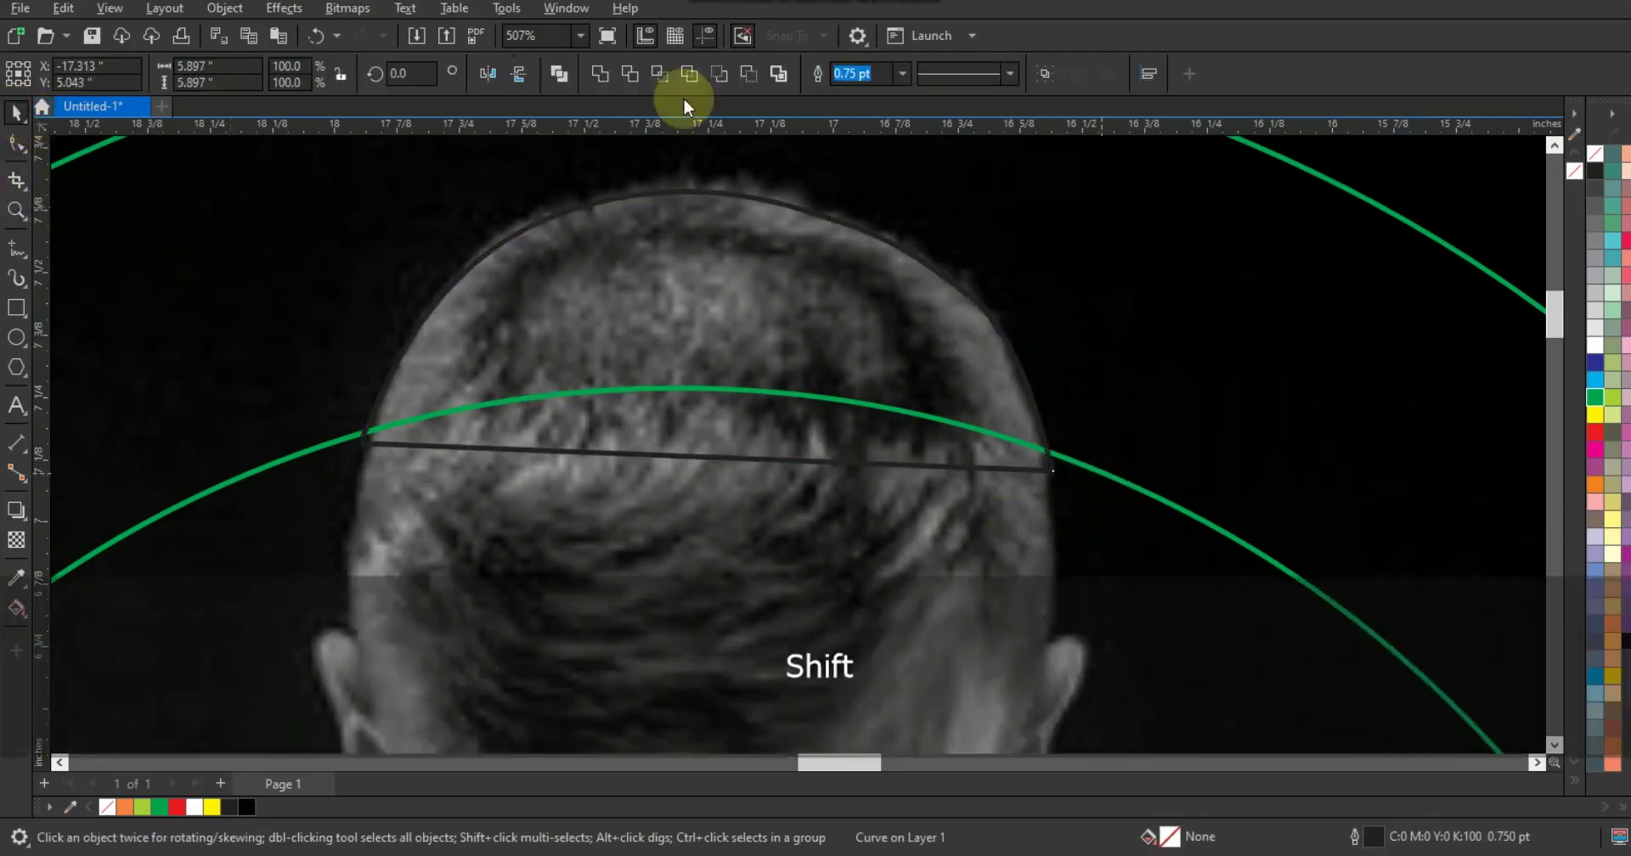
click(630, 73)
click(1080, 466)
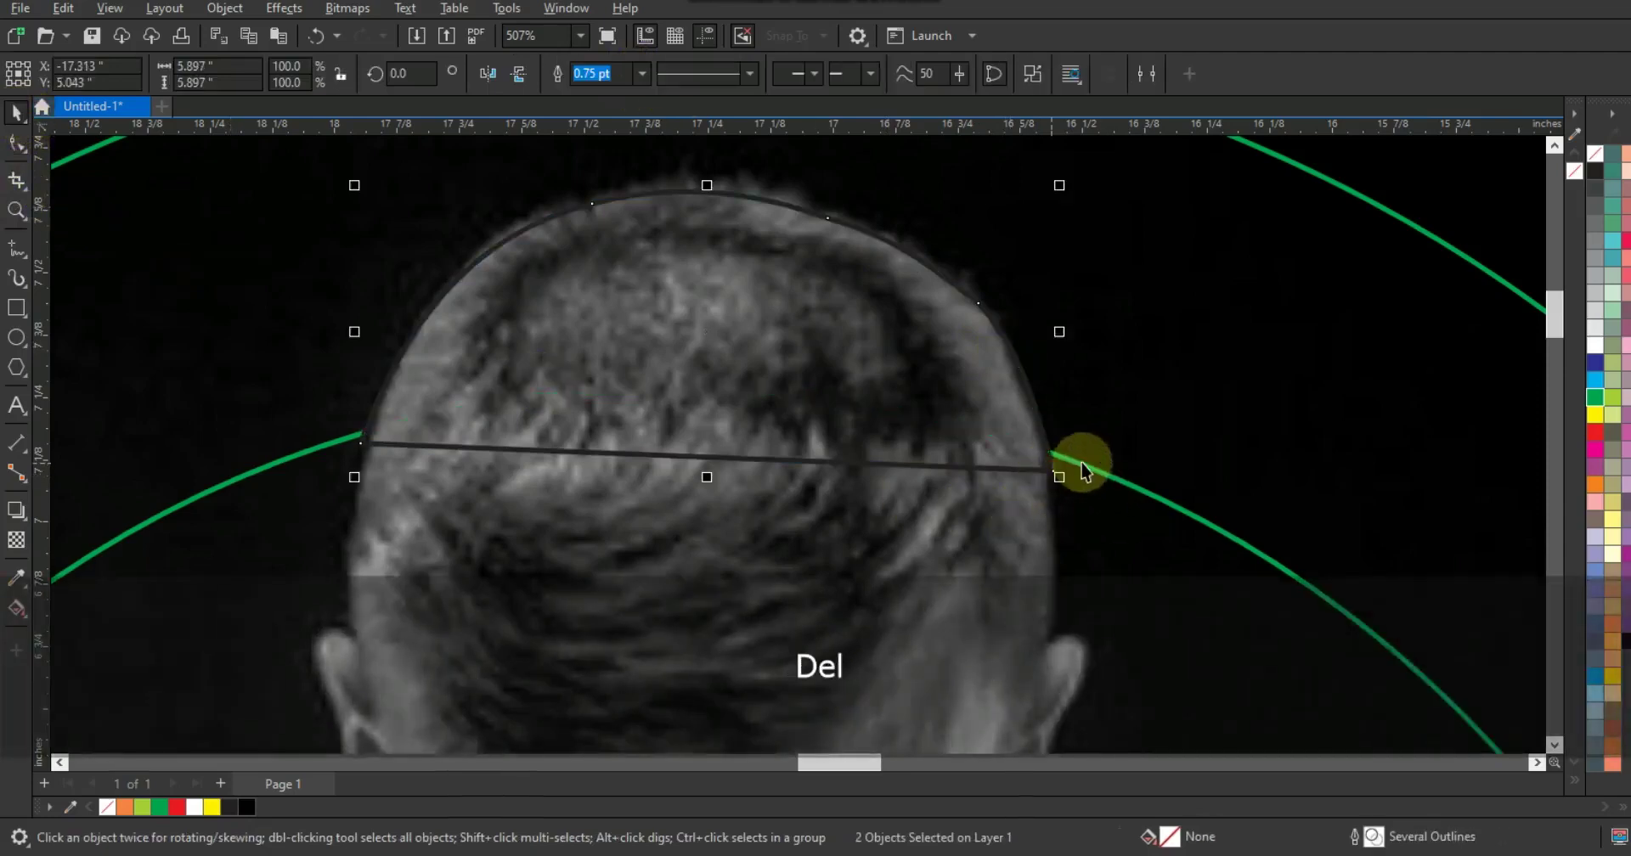
key(Delete)
click(988, 472)
- Fill the ring with golden yellow (C:0 M:20 Y:100 K:0) and remove its outline
key(F3)
key(F3)
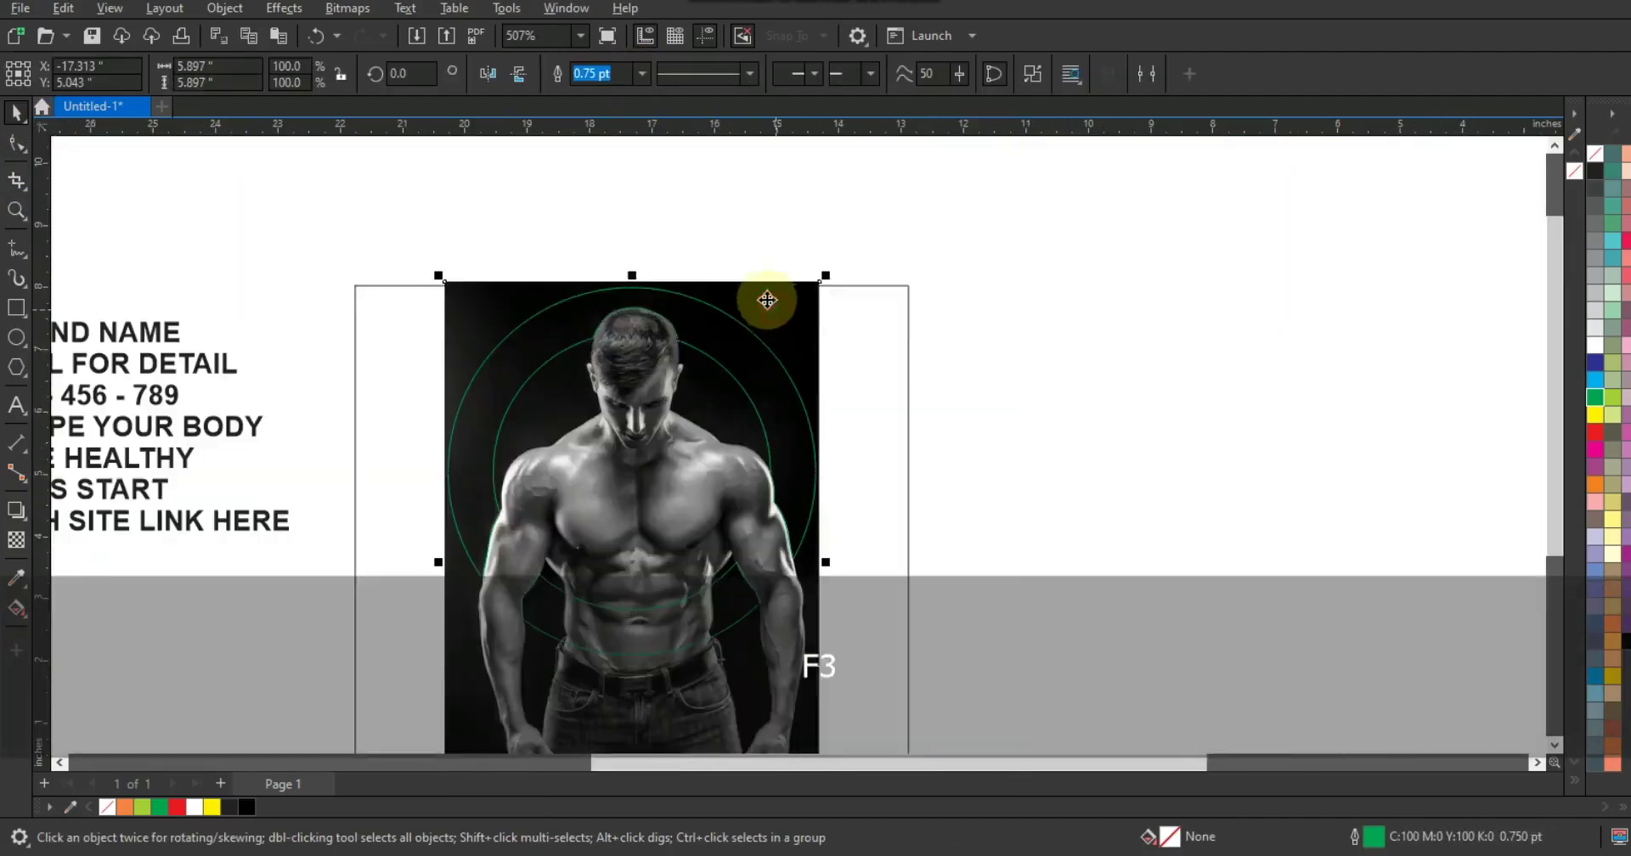
key(shift+F2)
key(Escape)
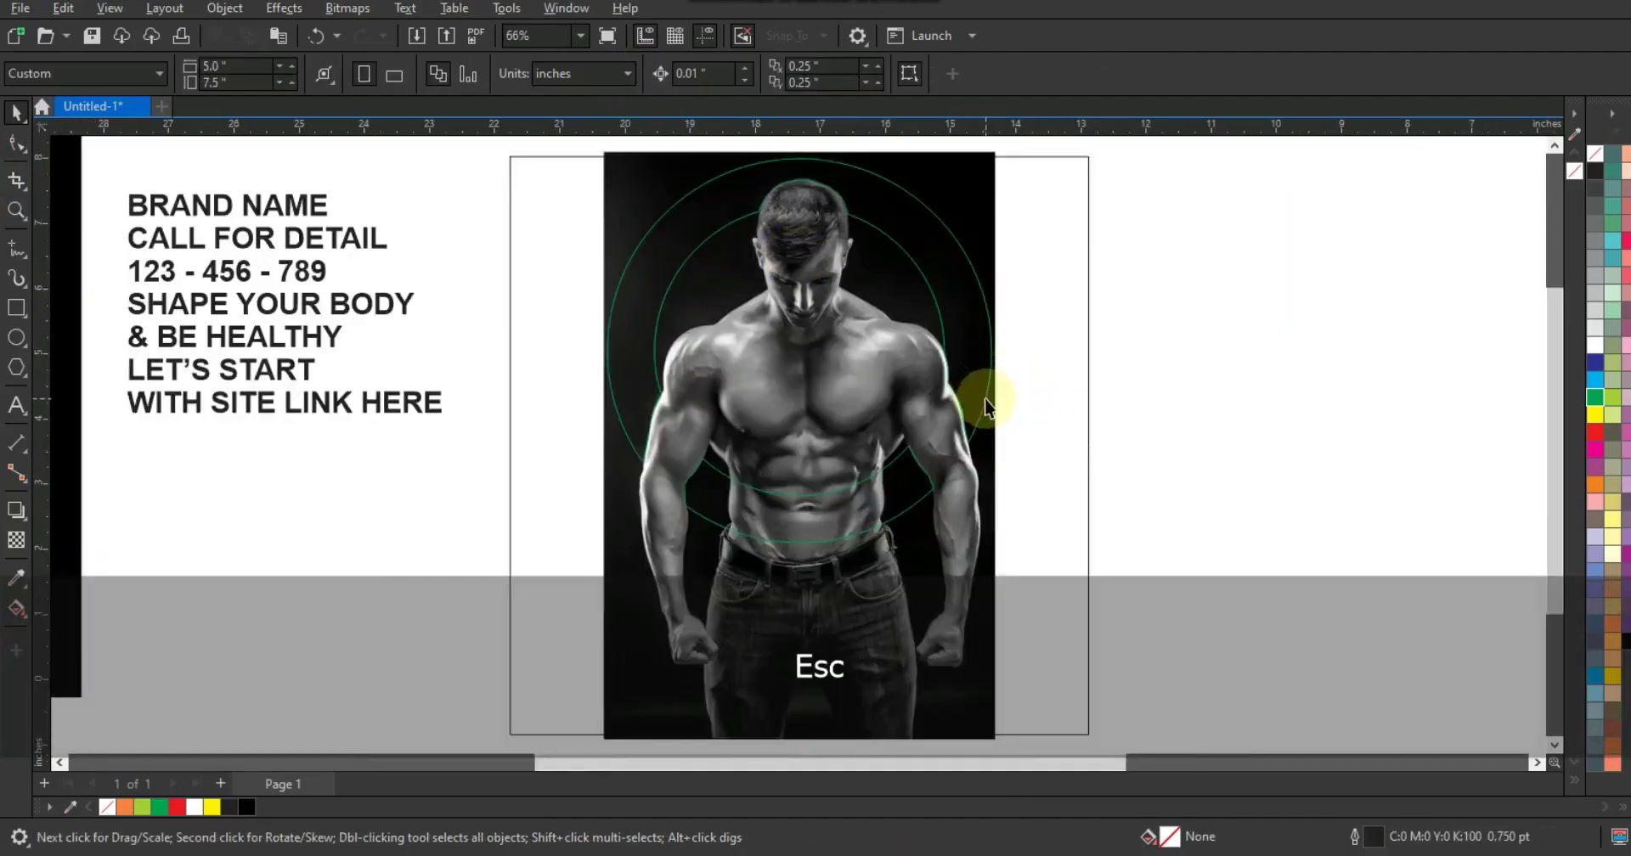
click(988, 406)
click(1612, 675)
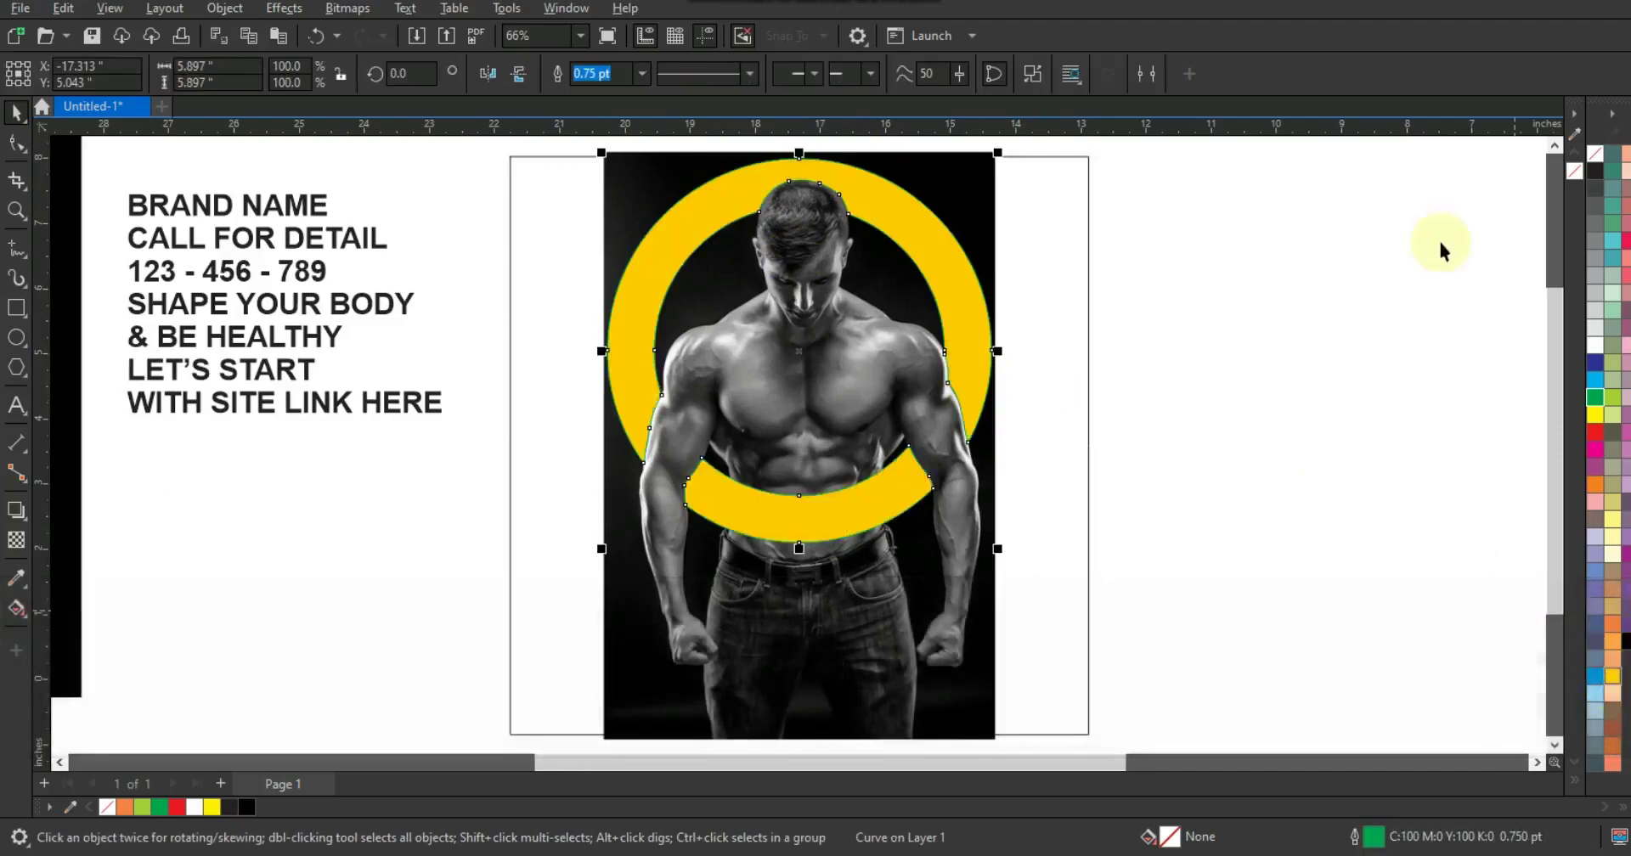
right_click(1576, 175)
click(1231, 309)
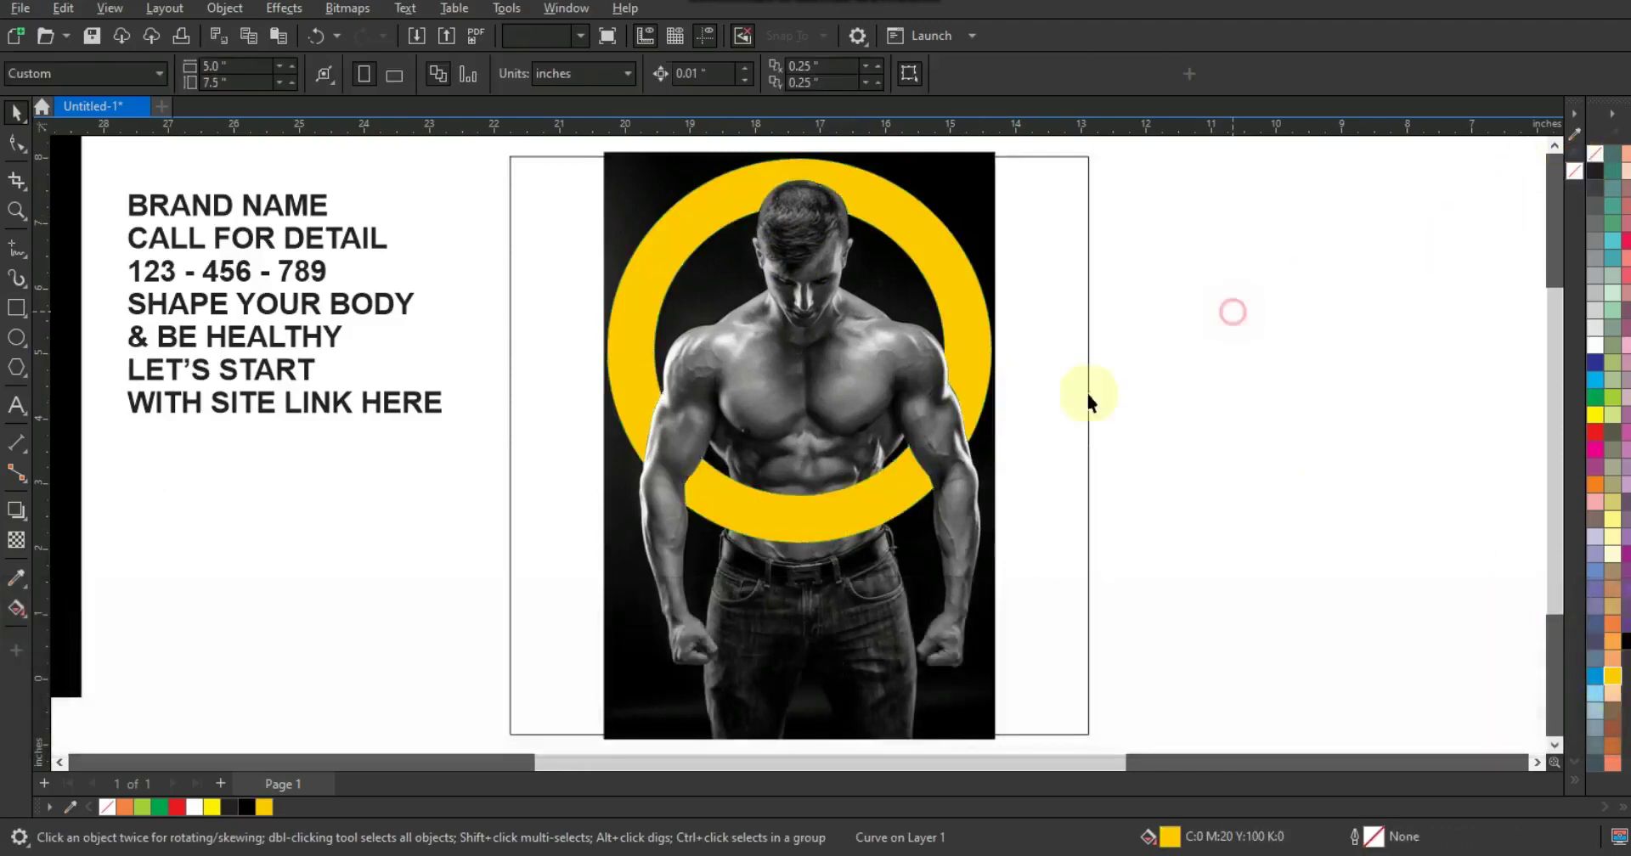
- Fill the square background frame behind the photo with black
click(1086, 393)
click(1626, 641)
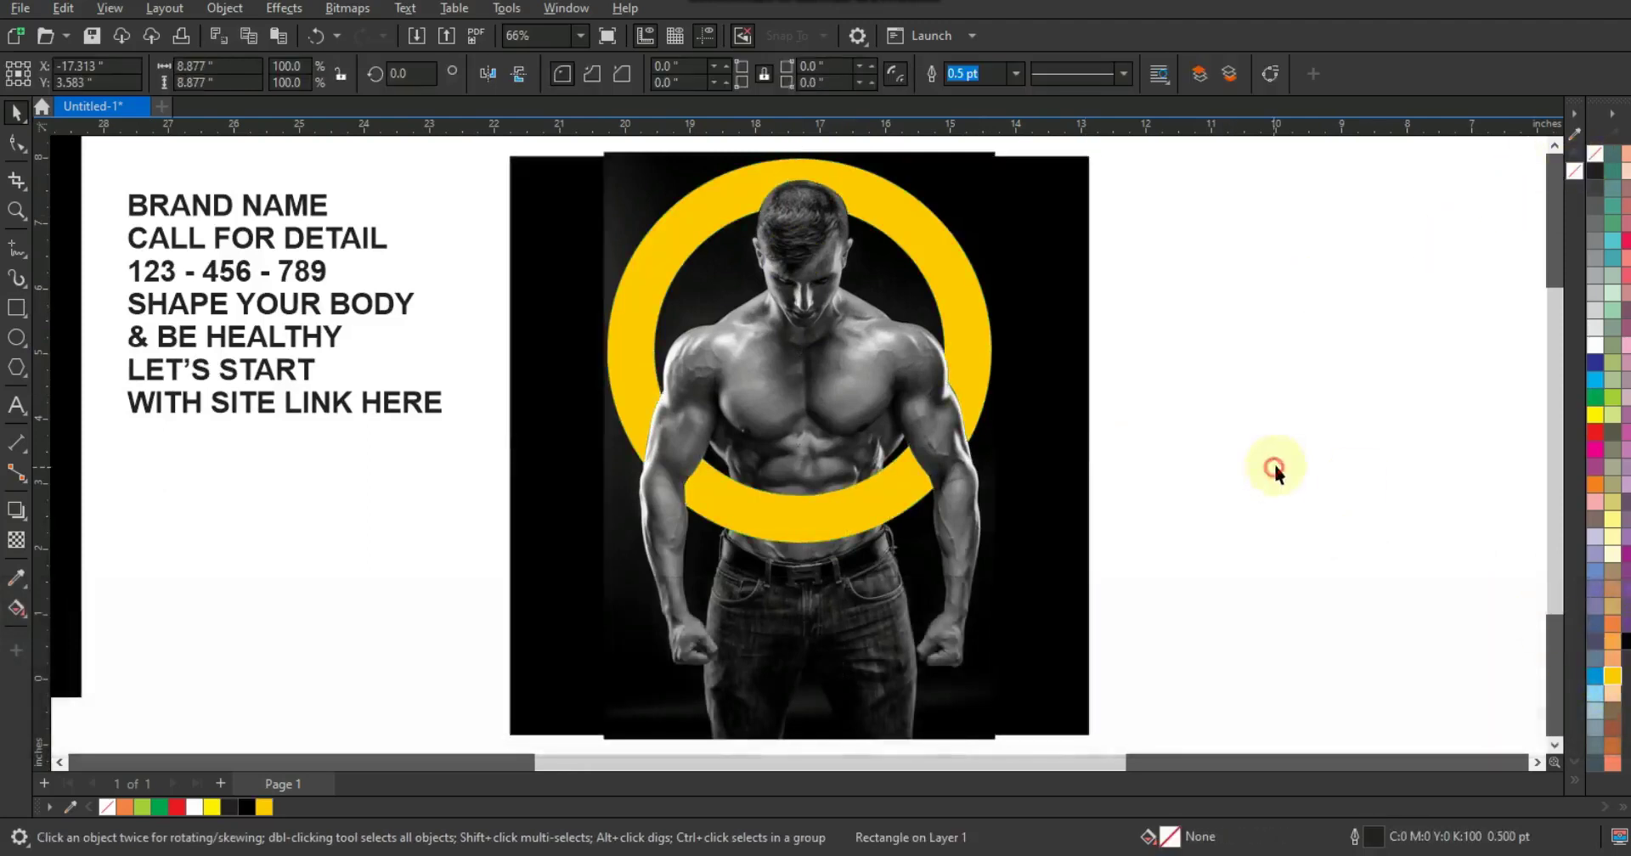
click(1274, 467)
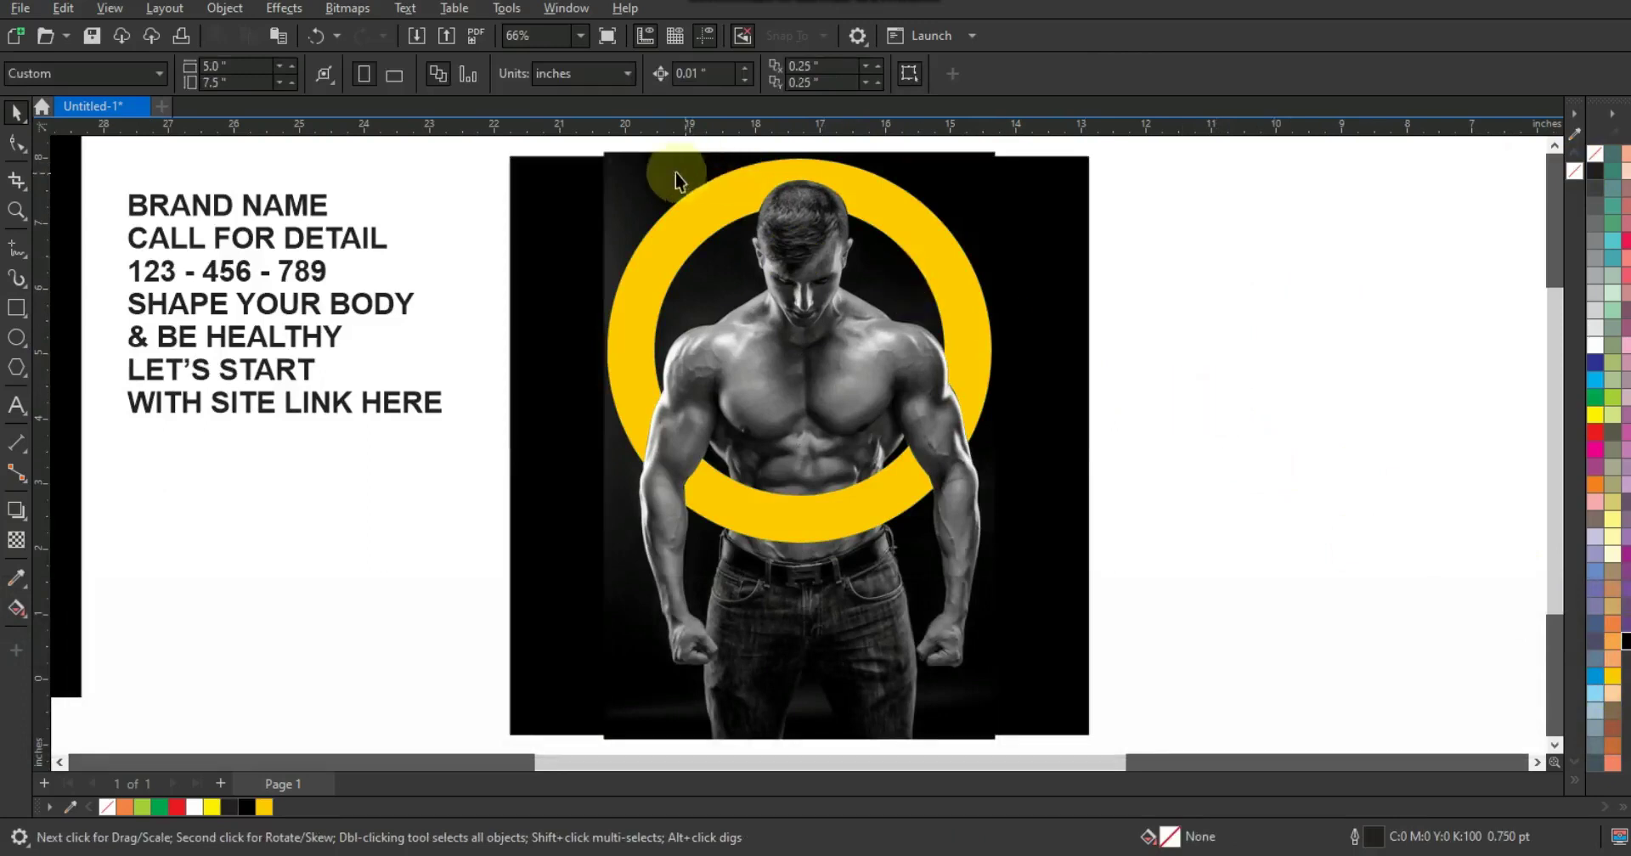
- Group the photo with its ring and centre the group horizontally on the black square
drag(596, 155, 1025, 705)
key(ctrl+g)
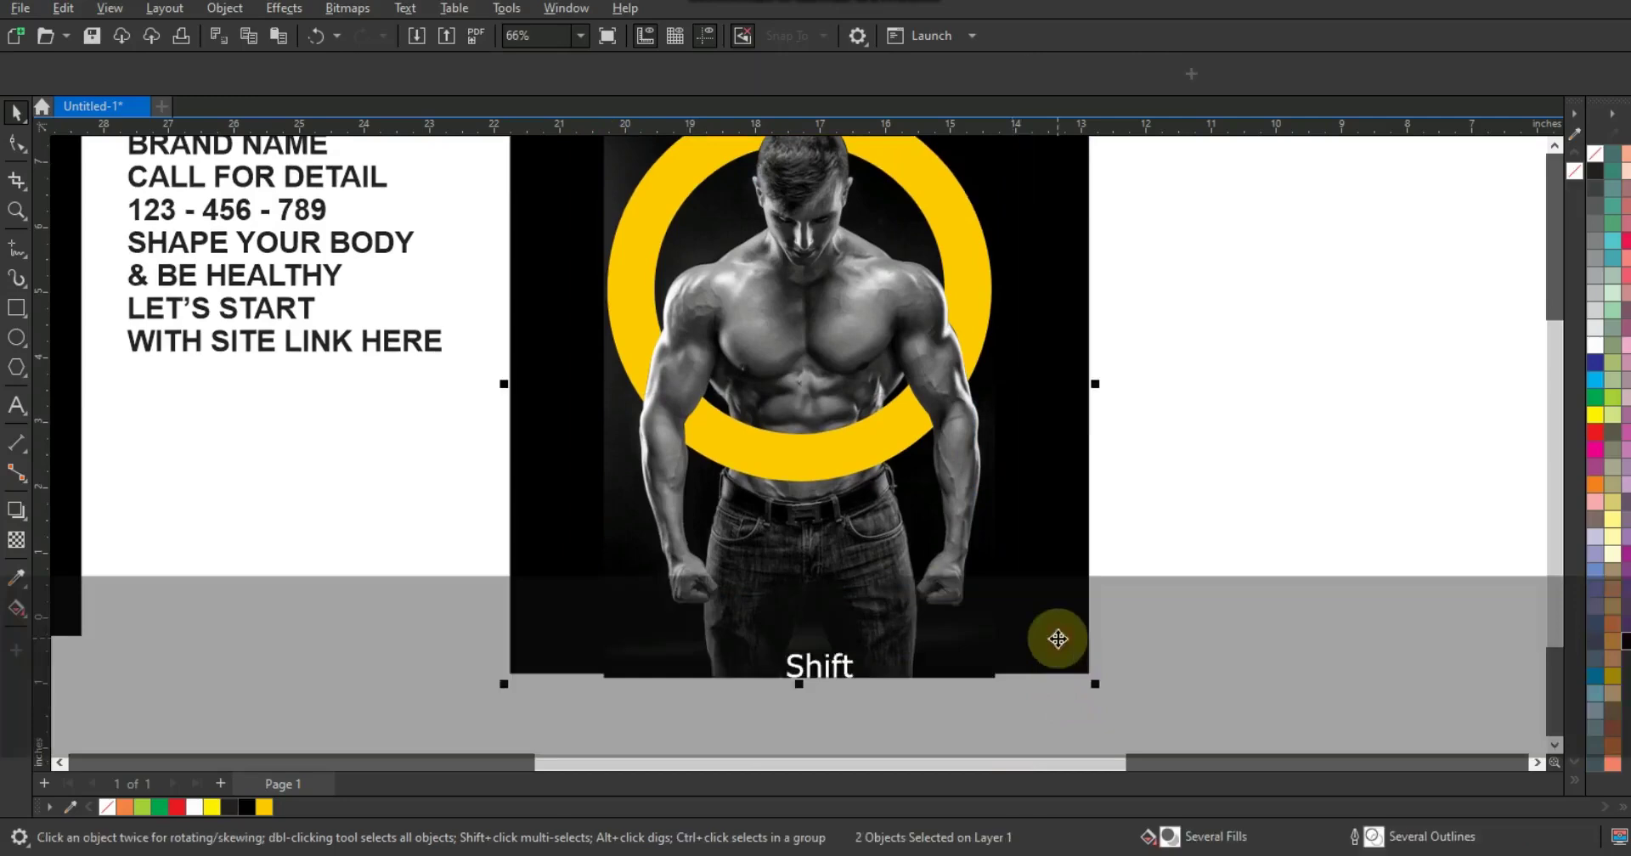
key(c)
key(shift+F2)
key(Escape)
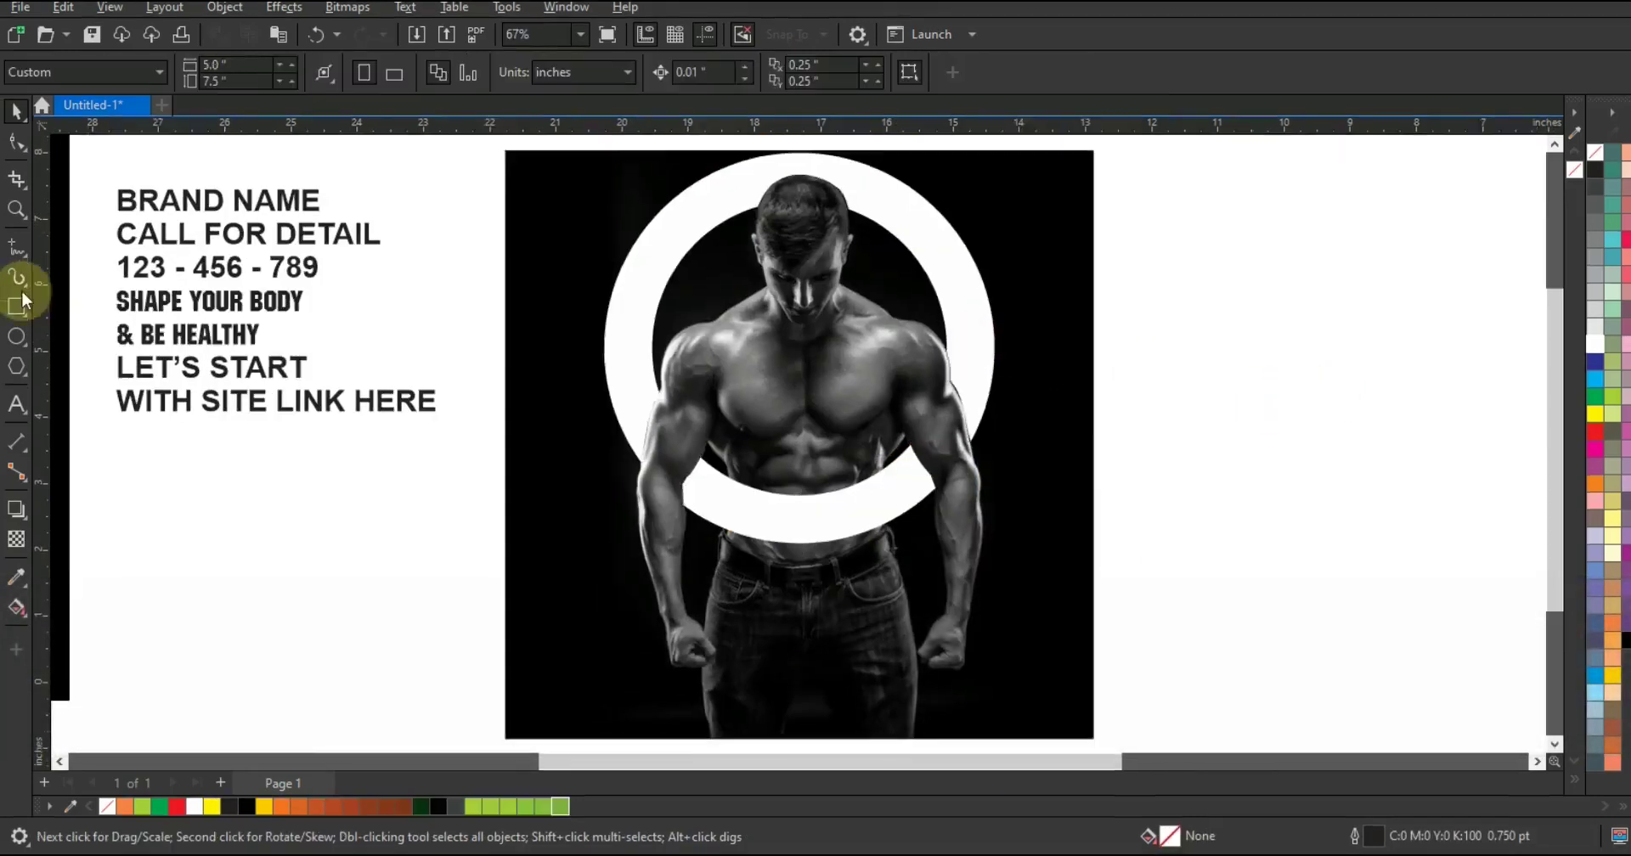
- Draw a rectangle about 4.58 by 9.23 inches over the photo's right-hand half and fill it with green C56 M10 Y100 K0
key(F3)
drag(800, 299, 952, 600)
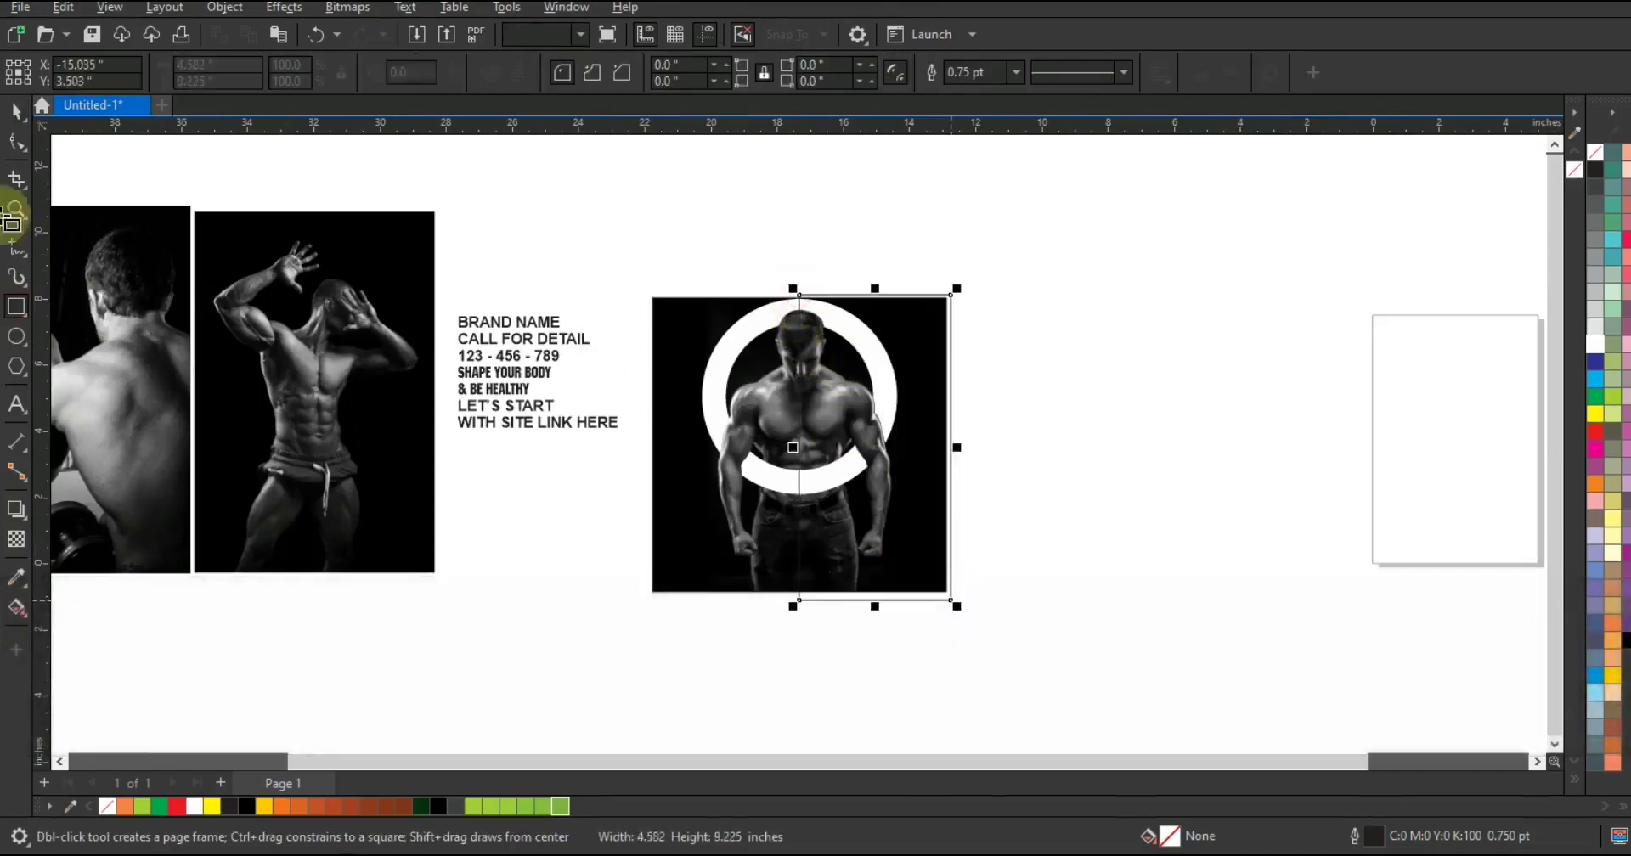
click(16, 110)
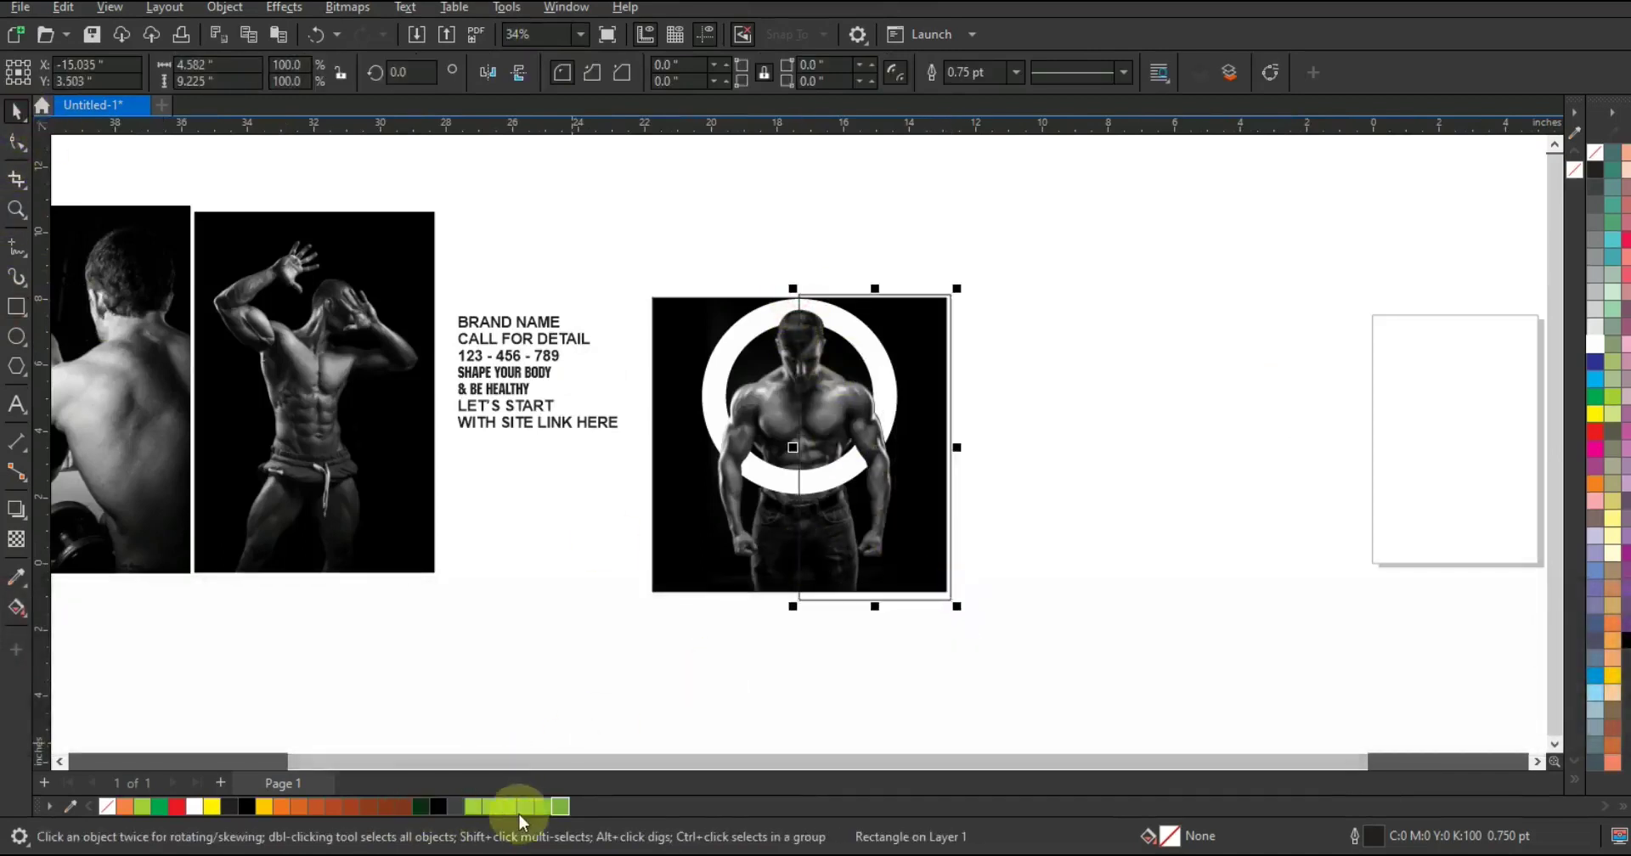
click(558, 807)
key(shift+F2)
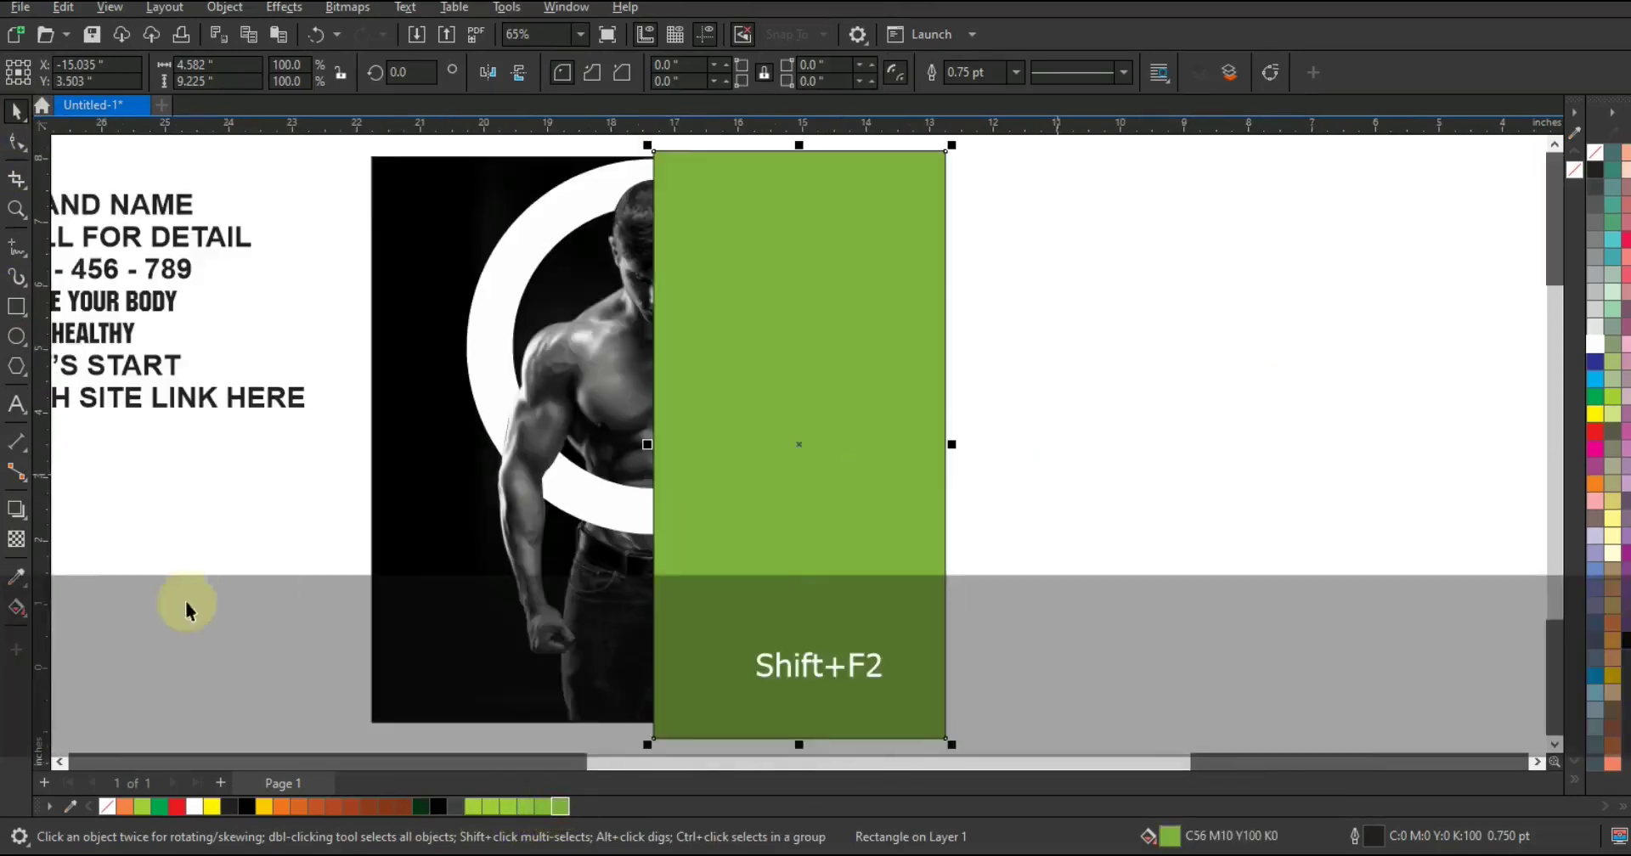
- Set the green rectangle's transparency merge mode to Overlay
click(15, 544)
click(250, 74)
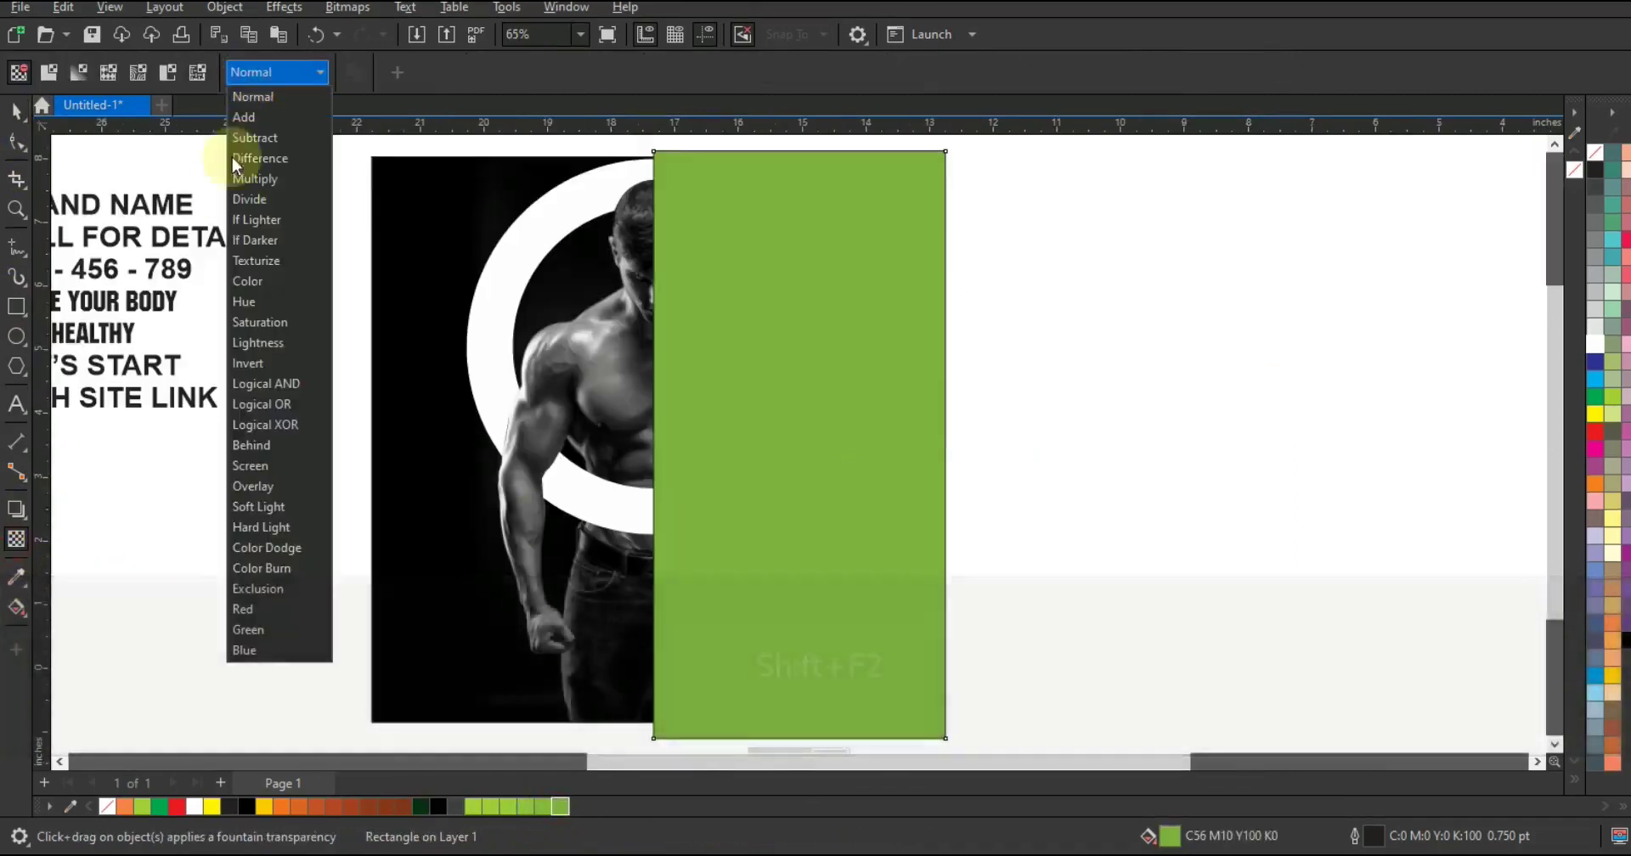
click(273, 486)
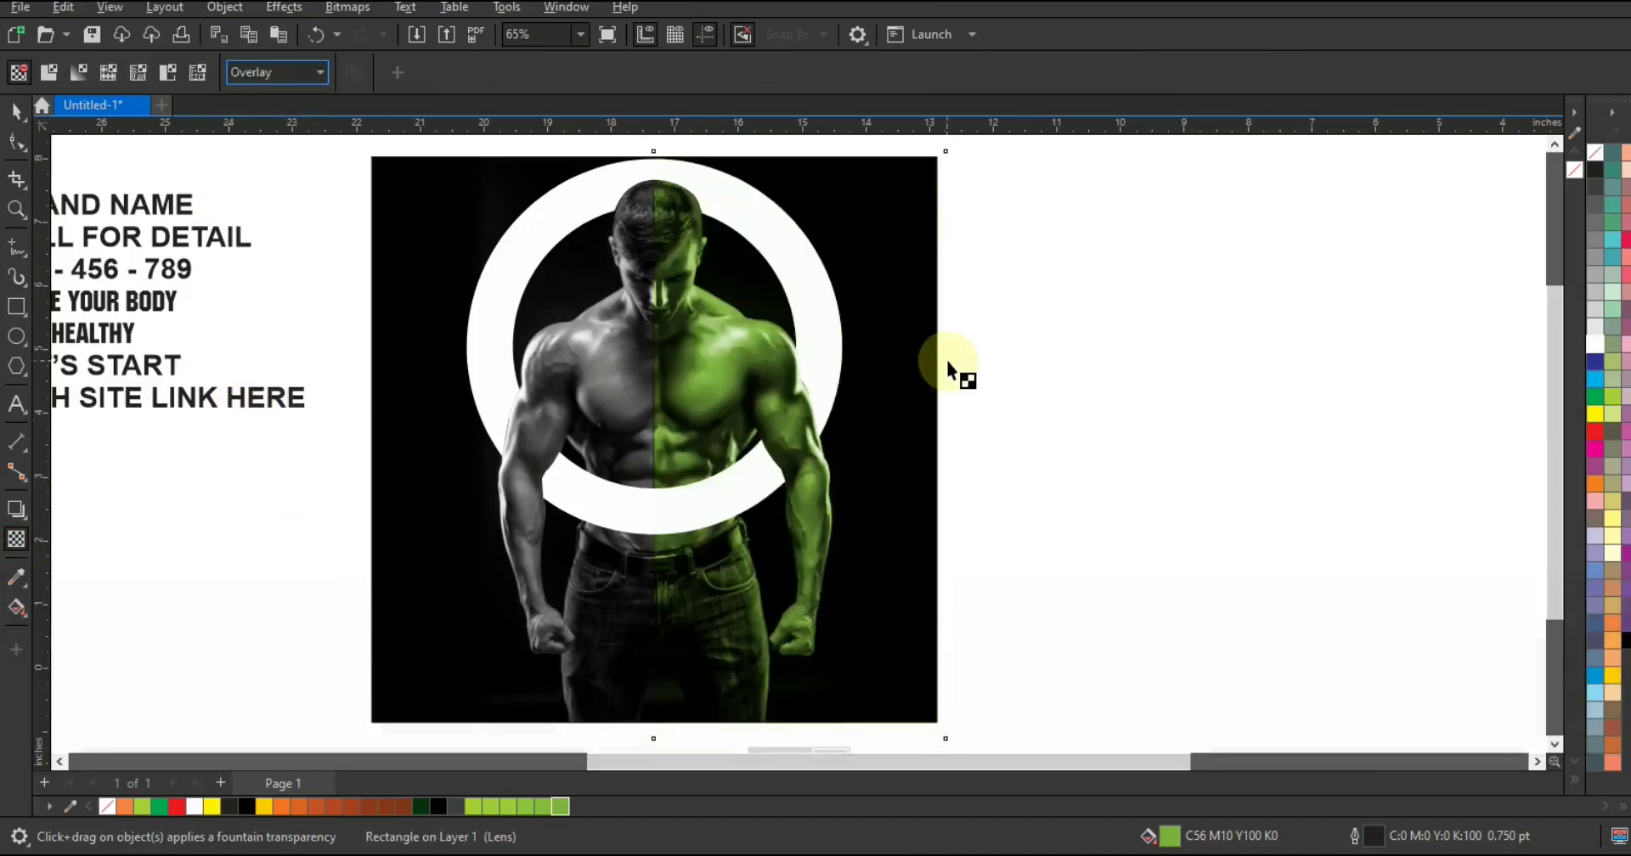
click(16, 111)
- Stretch the green overlay rectangle upward to a height of about 9.67 inches and remove its outline
key(F3)
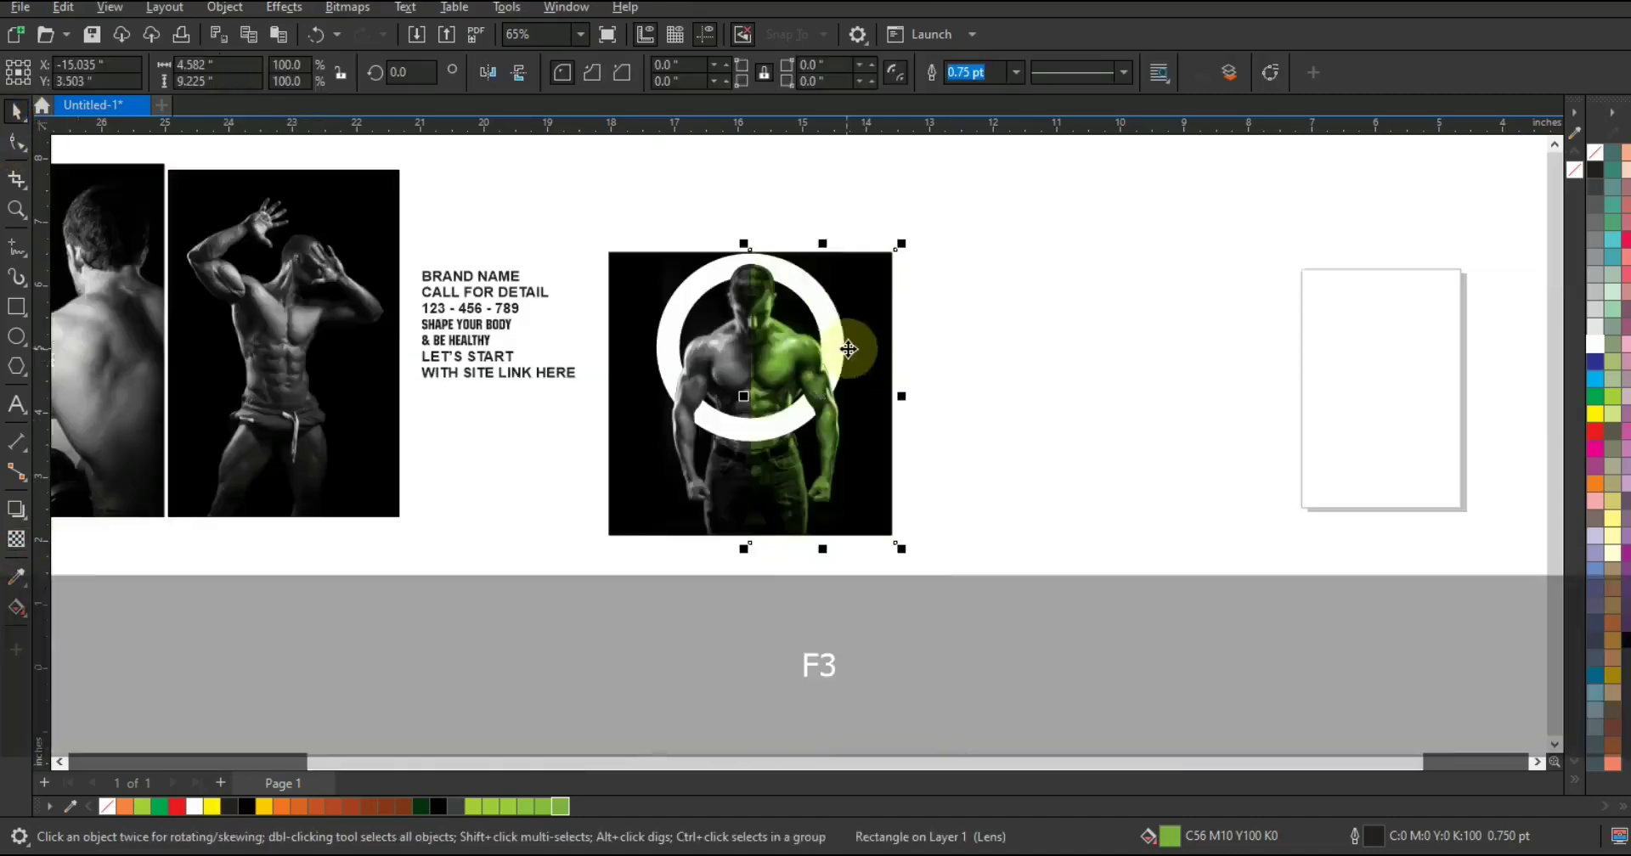
drag(822, 246, 824, 229)
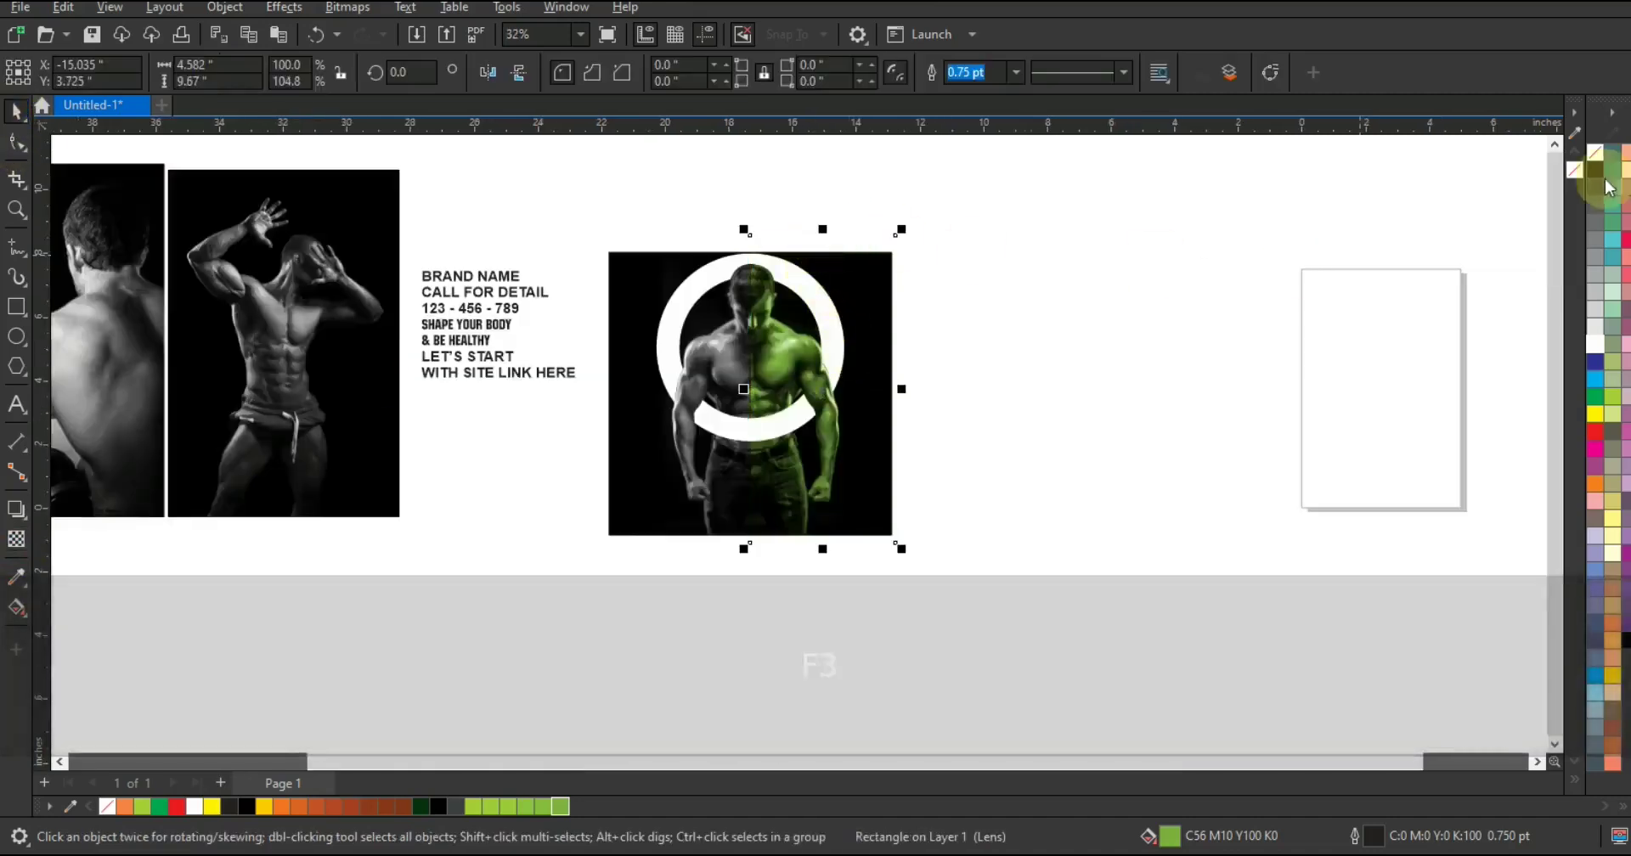
right_click(1595, 161)
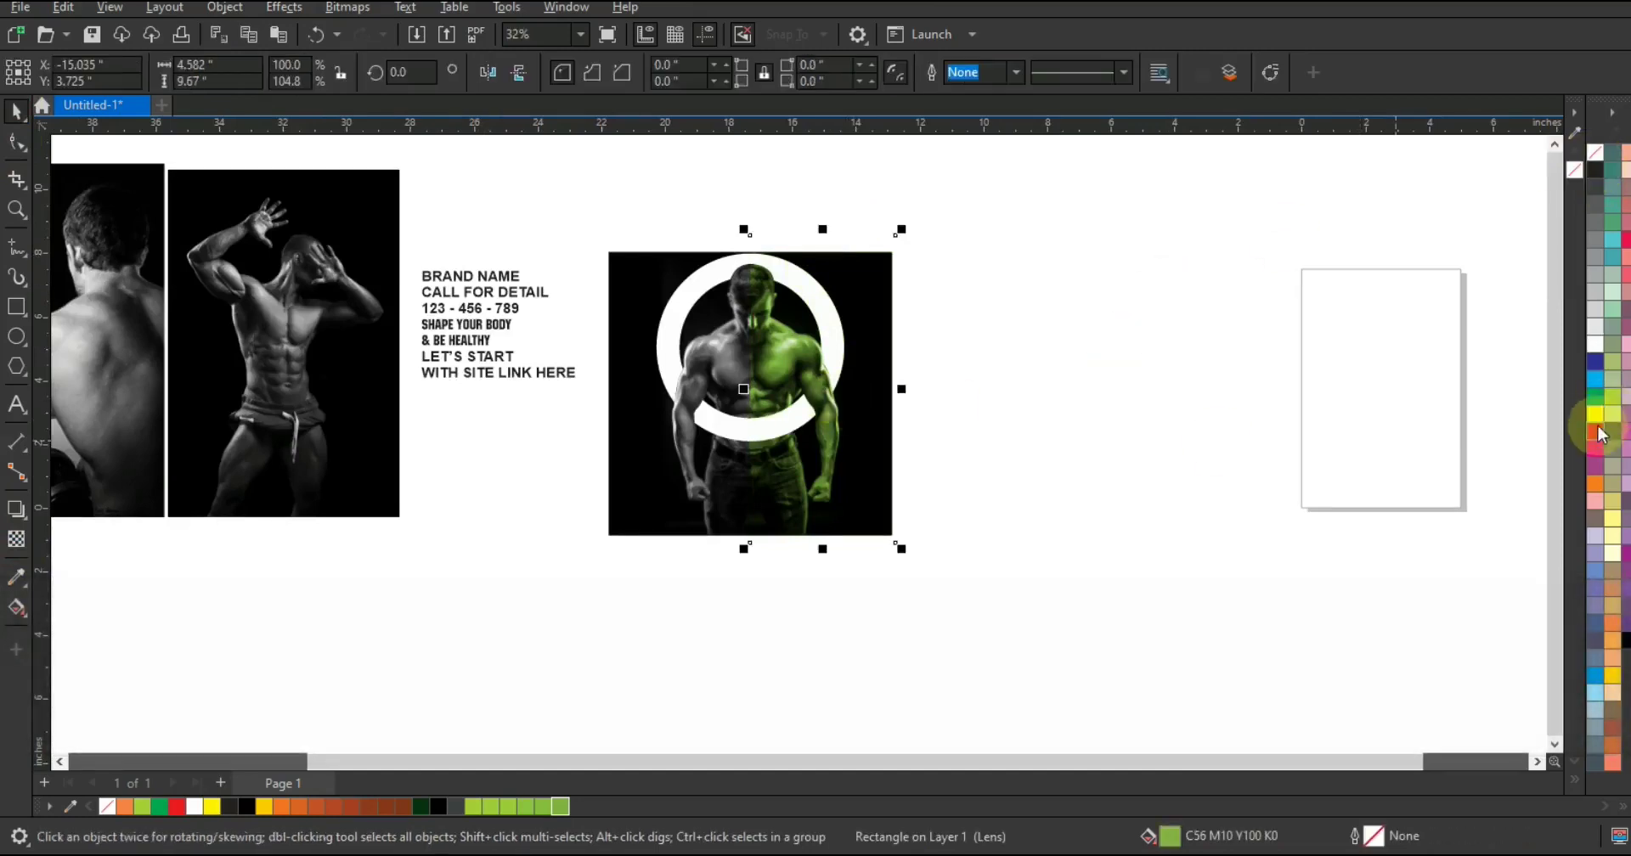
- Try red, blue and pink fills on the overlay rectangle, then restore the green C56 M10 Y100 K0 fill
click(1597, 435)
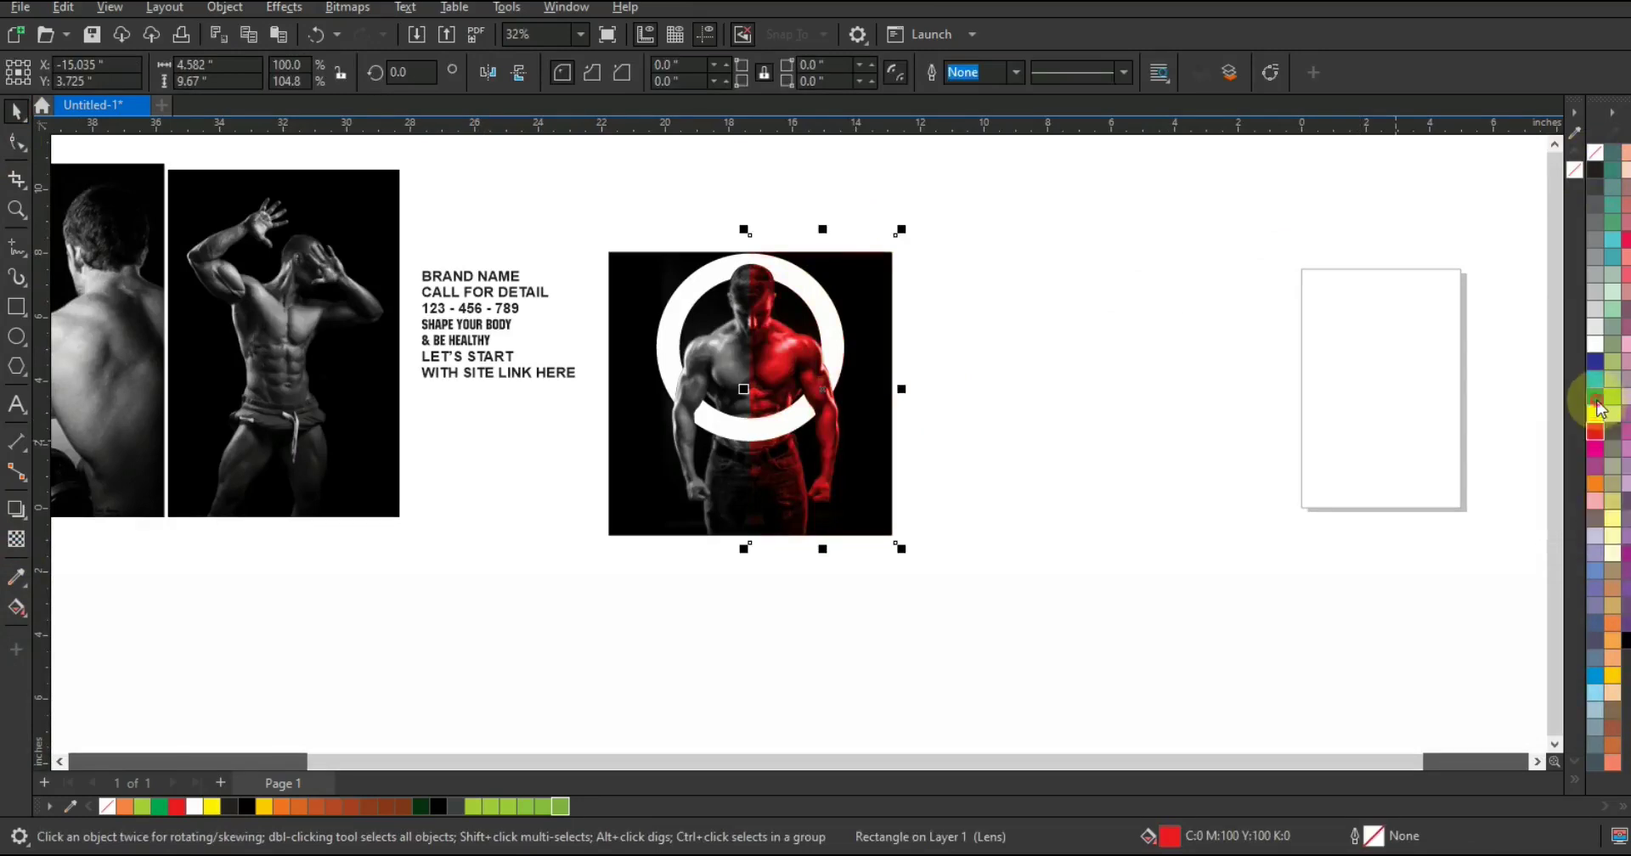
click(1596, 379)
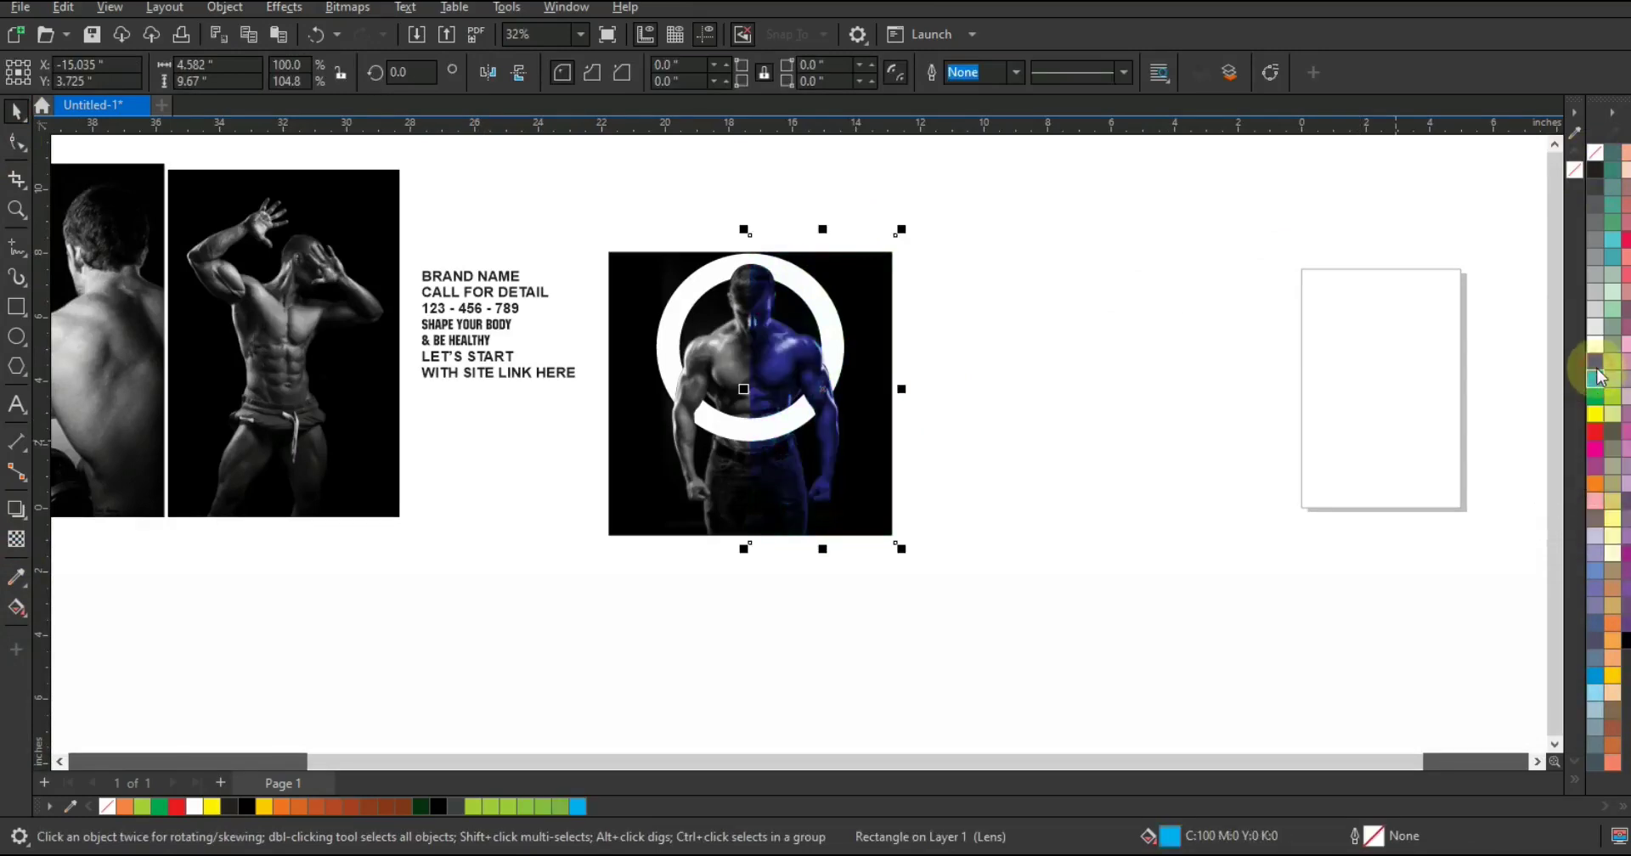
click(1594, 500)
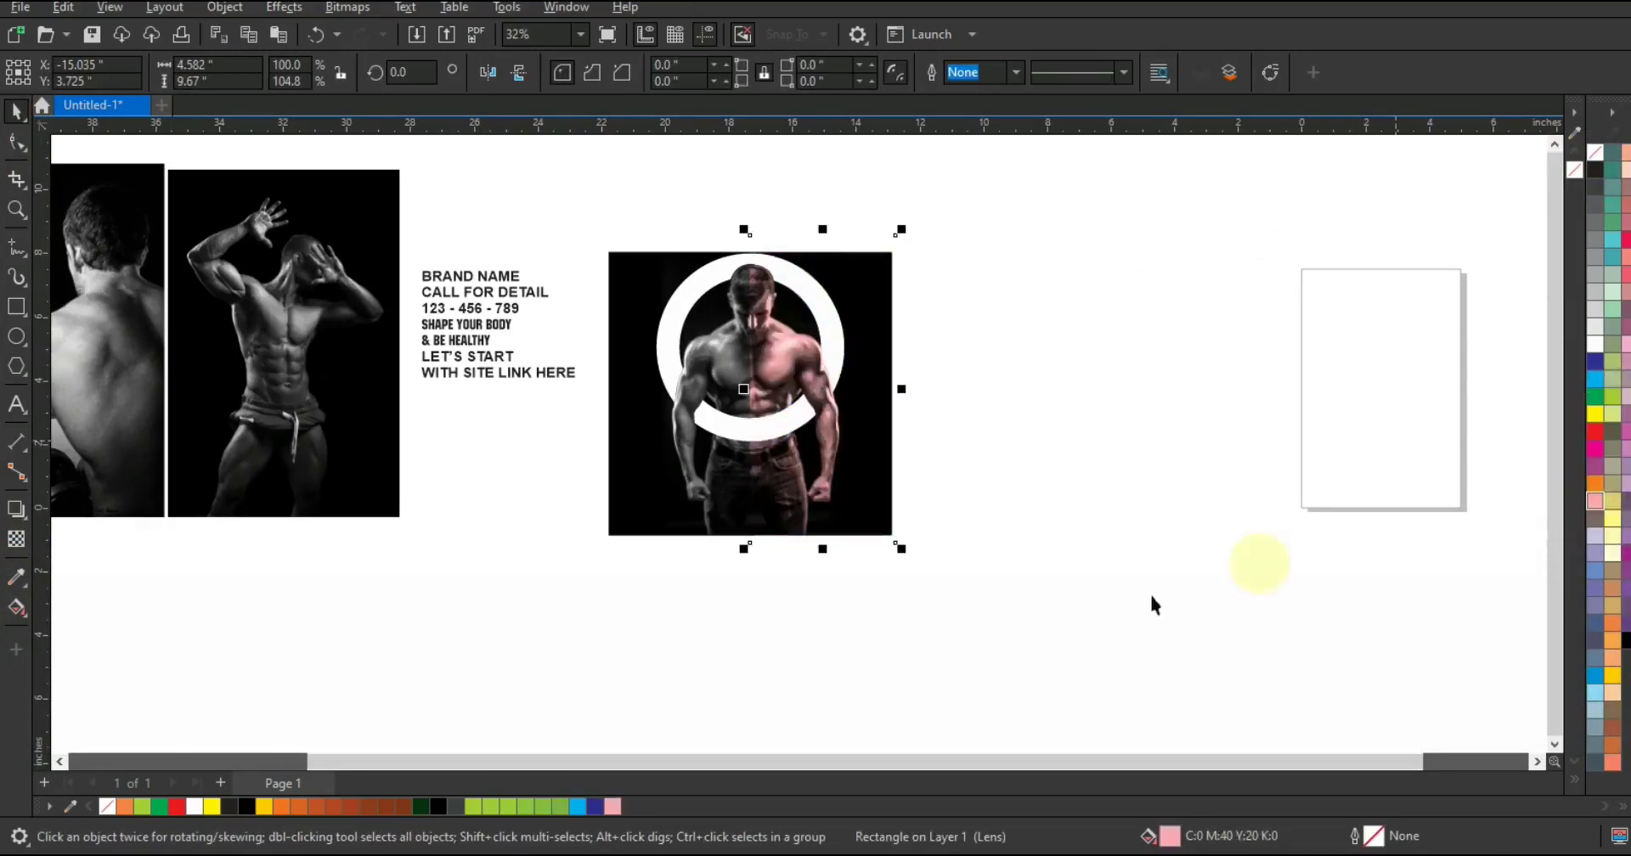
click(560, 806)
- PowerClip the green overlay rectangle inside the black background square
right_click(795, 448)
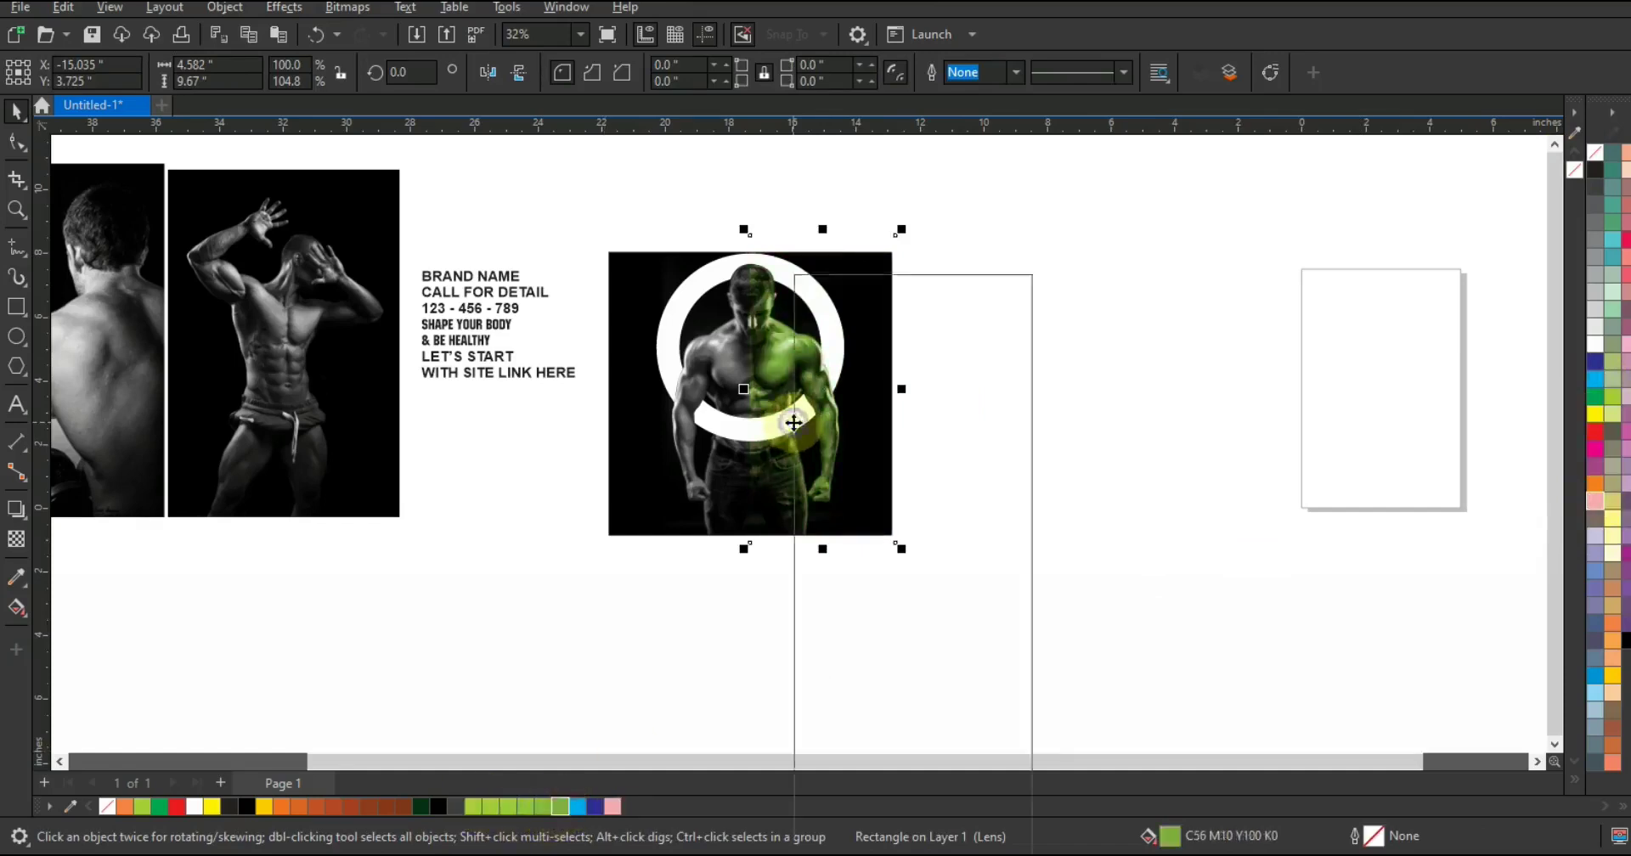
click(875, 498)
click(648, 520)
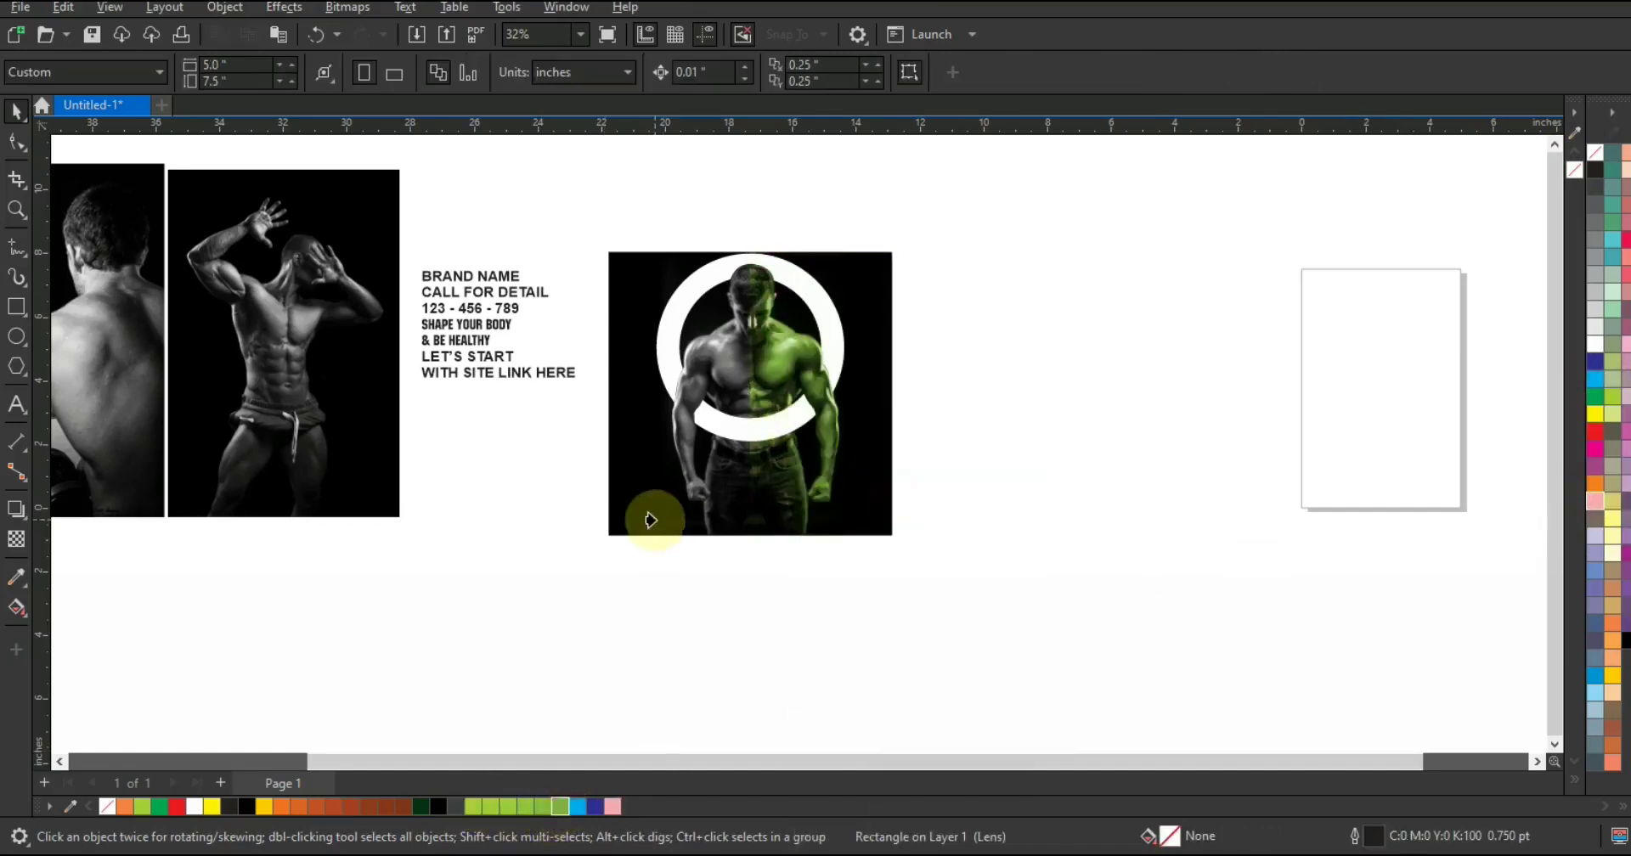
- Right-align the SHAPE YOUR BODY and & BE HEALTHY lines, make them white, and place them beside the man's hip on the right half
click(943, 600)
shift+click(514, 339)
key(shift+F2)
key(Escape)
click(441, 336)
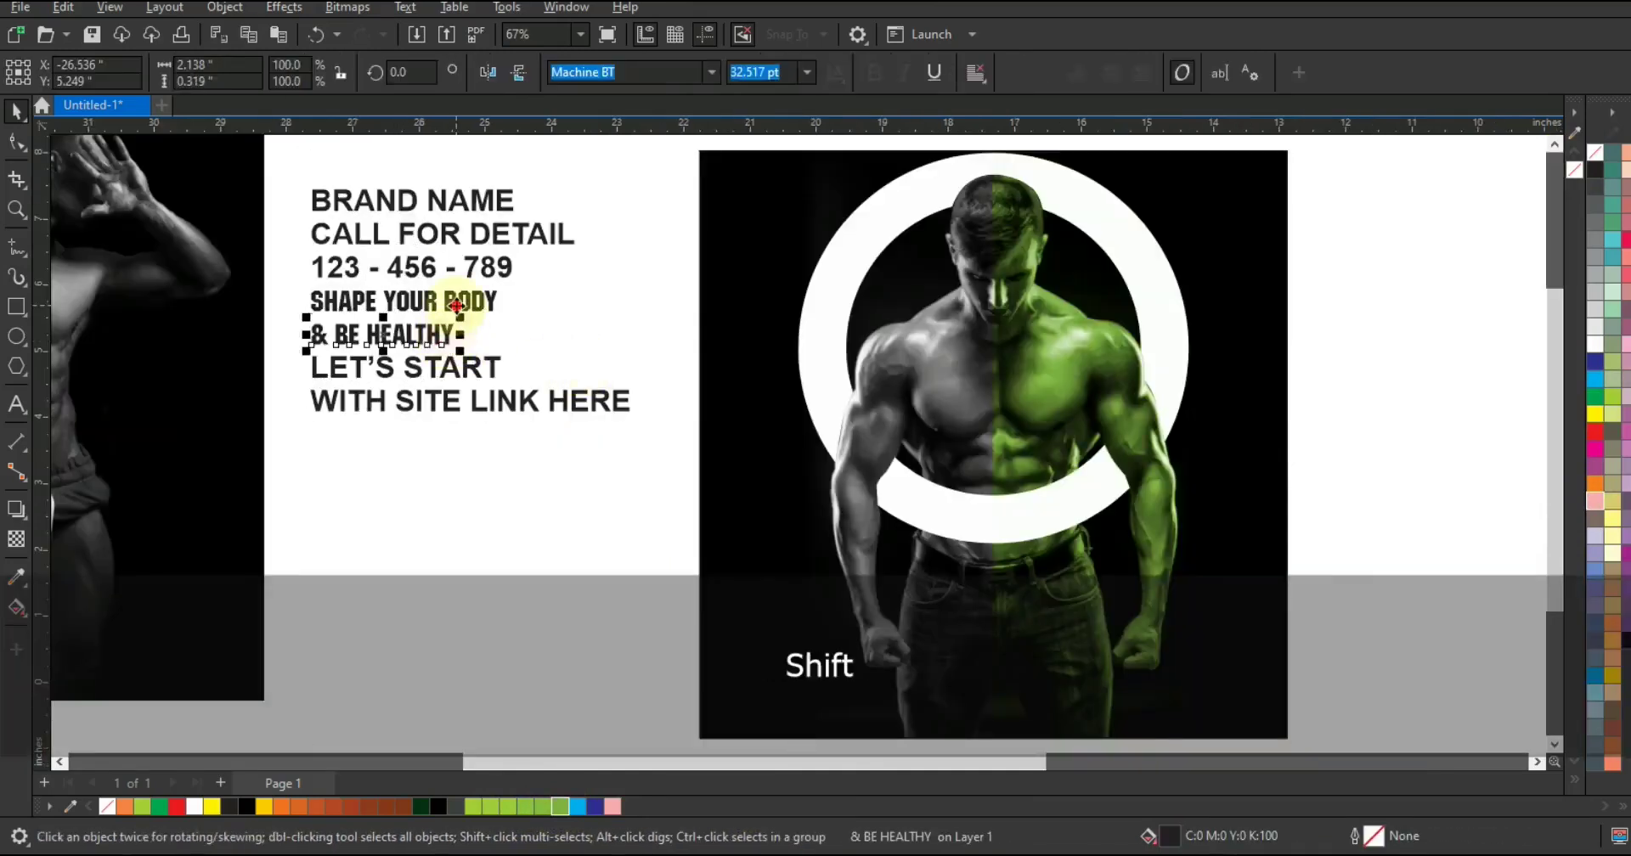
key(r)
mouse_move(458, 338)
mouse_down()
mouse_move(1124, 655)
mouse_move(1215, 633)
mouse_up()
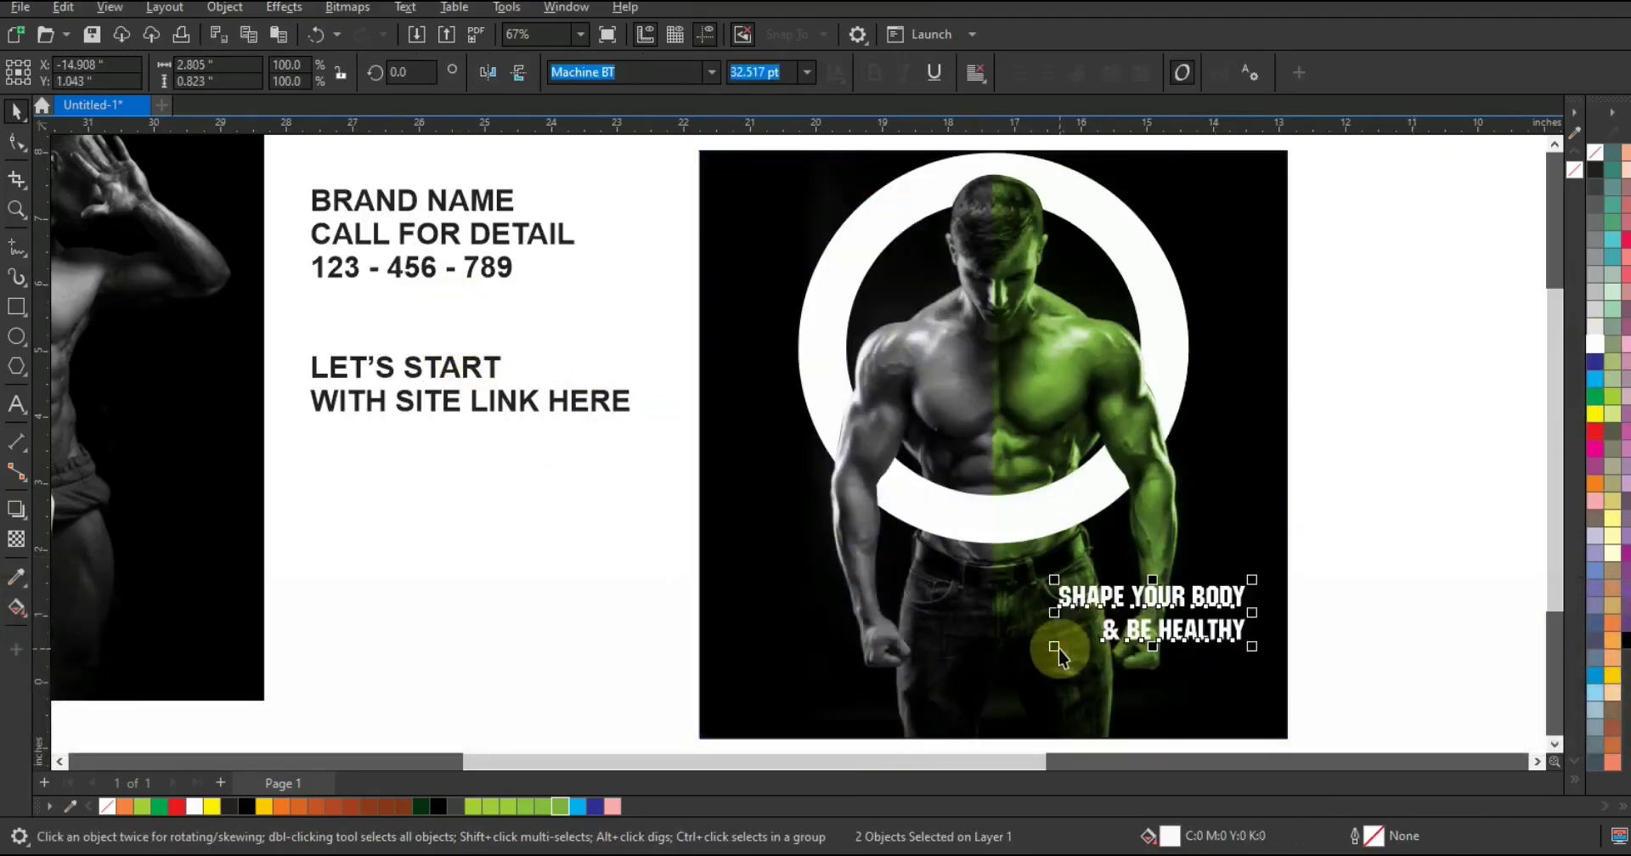
- Enlarge the two headline lines proportionally to about 43.6 pt and move them slightly up, just below the white ring
drag(1055, 647, 1011, 658)
drag(1252, 659, 1272, 665)
drag(1232, 605, 1234, 580)
click(1344, 591)
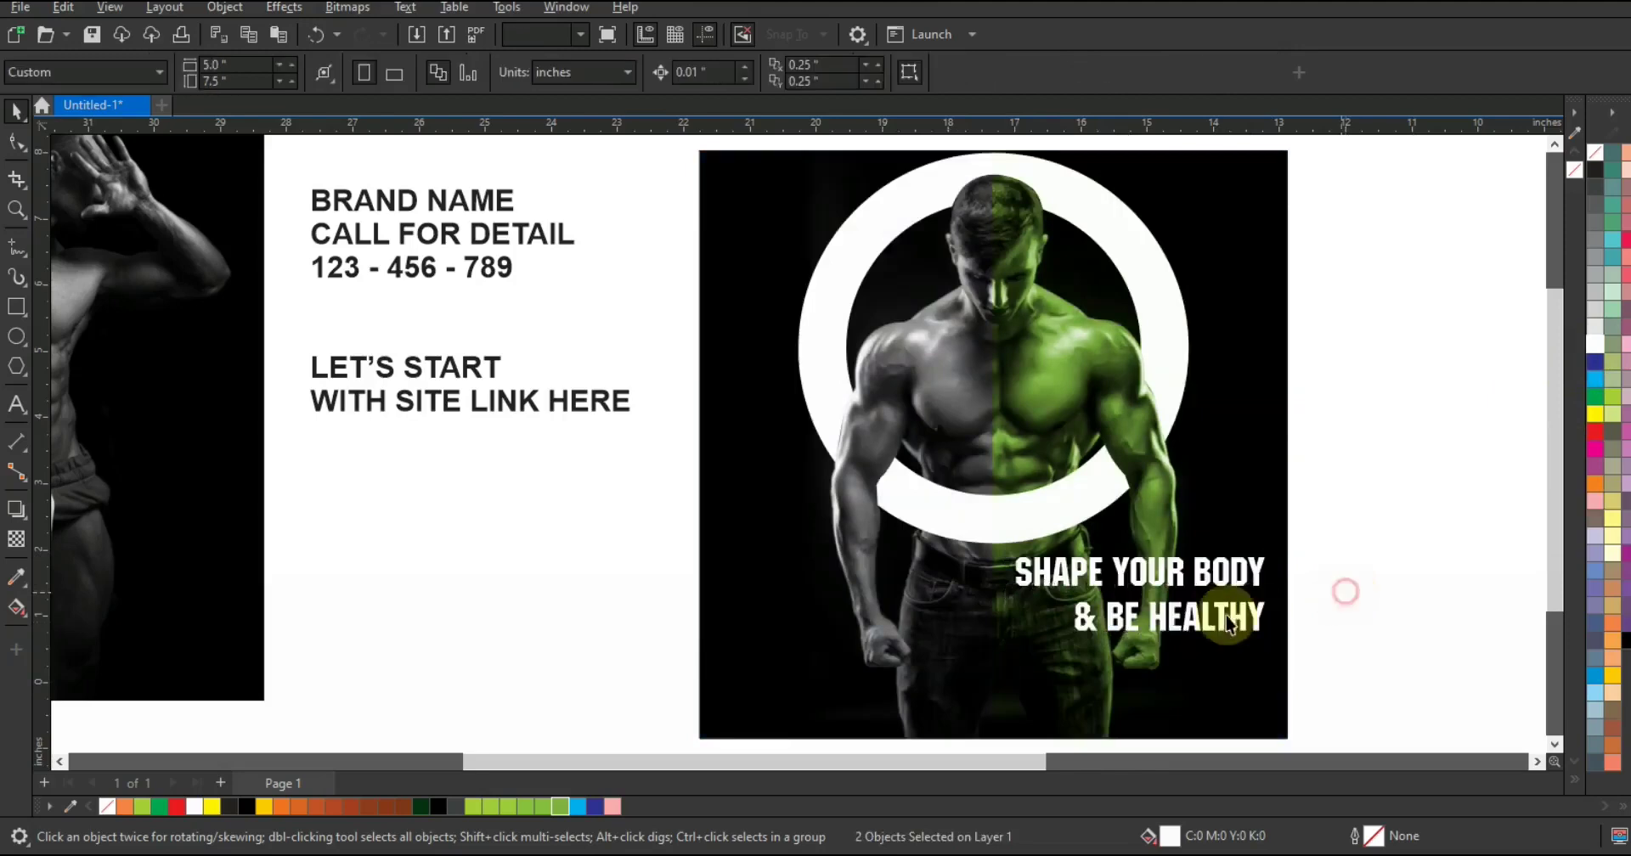
- Colour only the words BE HEALTHY light green and nudge both headline lines slightly toward the square's right edge
click(1046, 623)
click(7, 367)
click(18, 398)
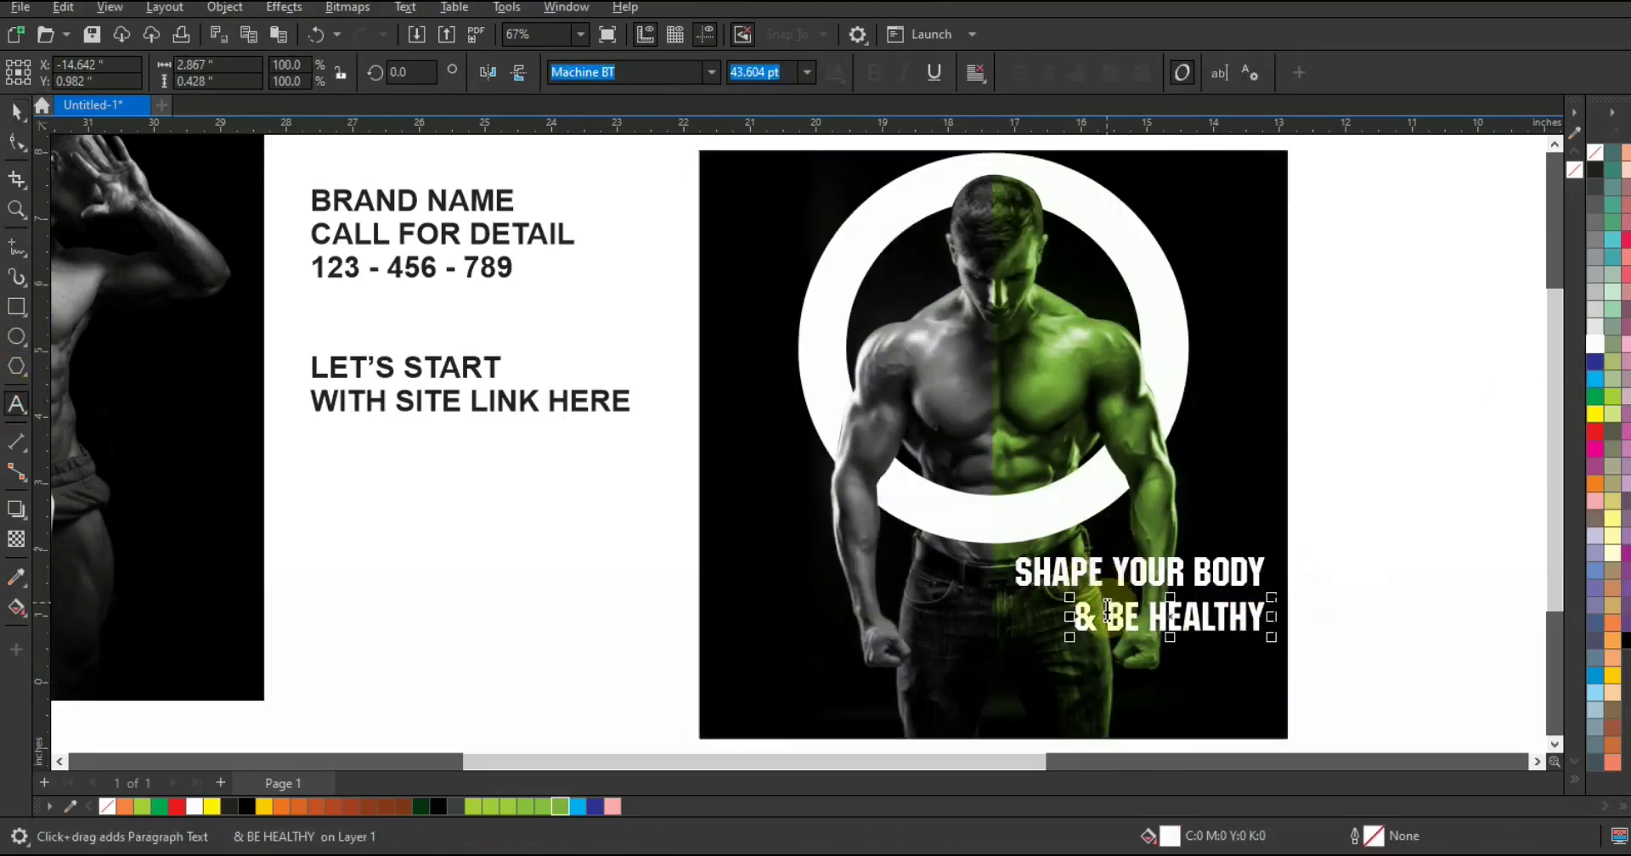
drag(1106, 610, 1268, 613)
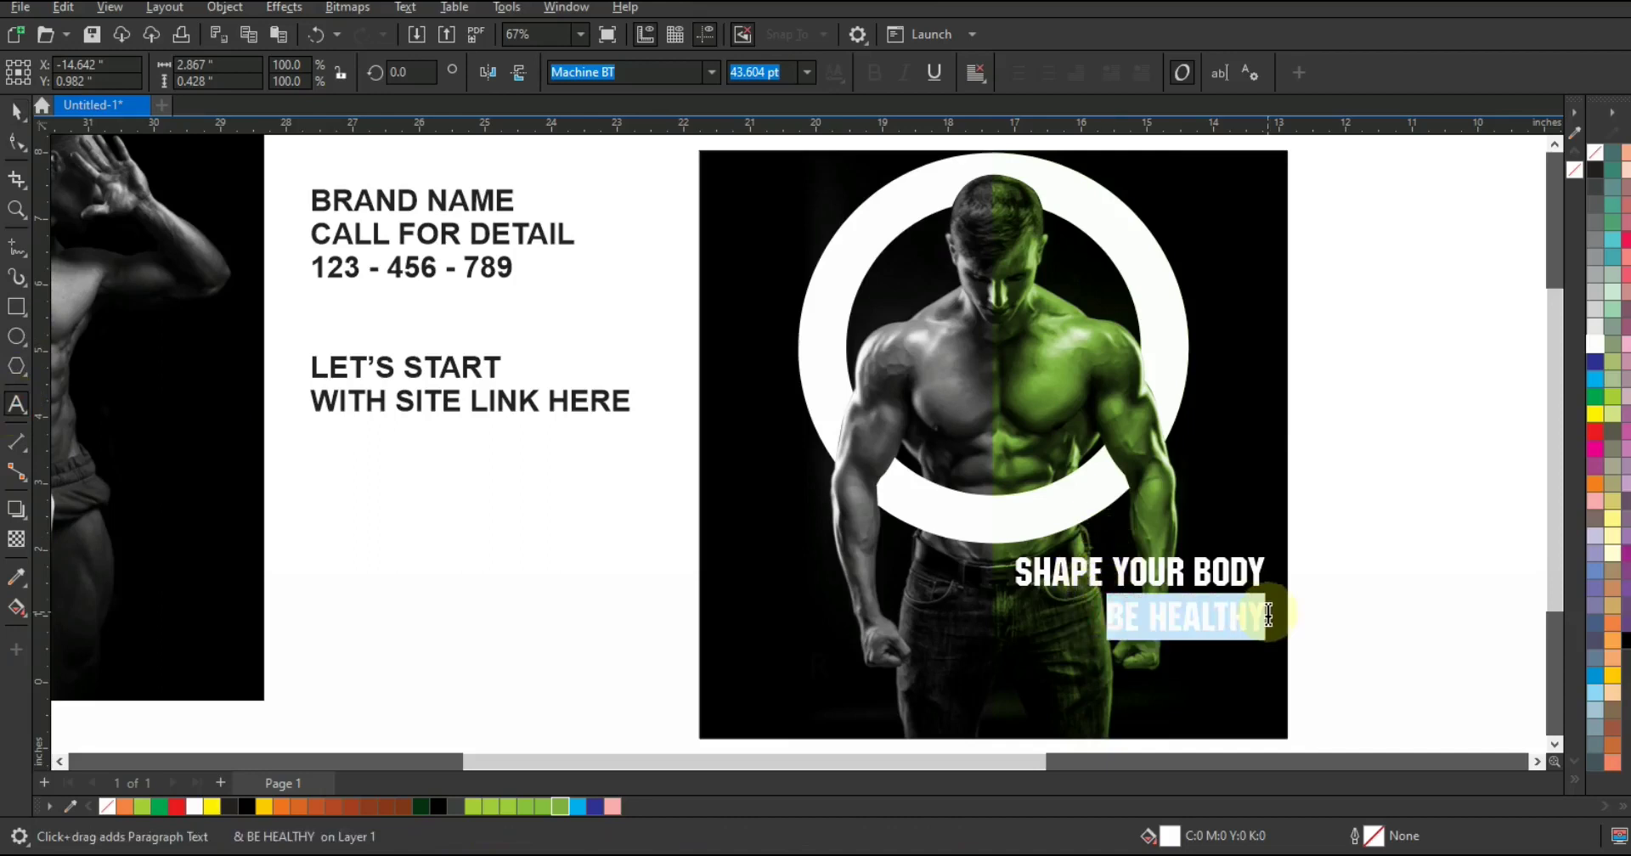
click(491, 807)
click(15, 112)
drag(1359, 519, 1104, 658)
drag(1208, 630, 1213, 624)
click(1322, 573)
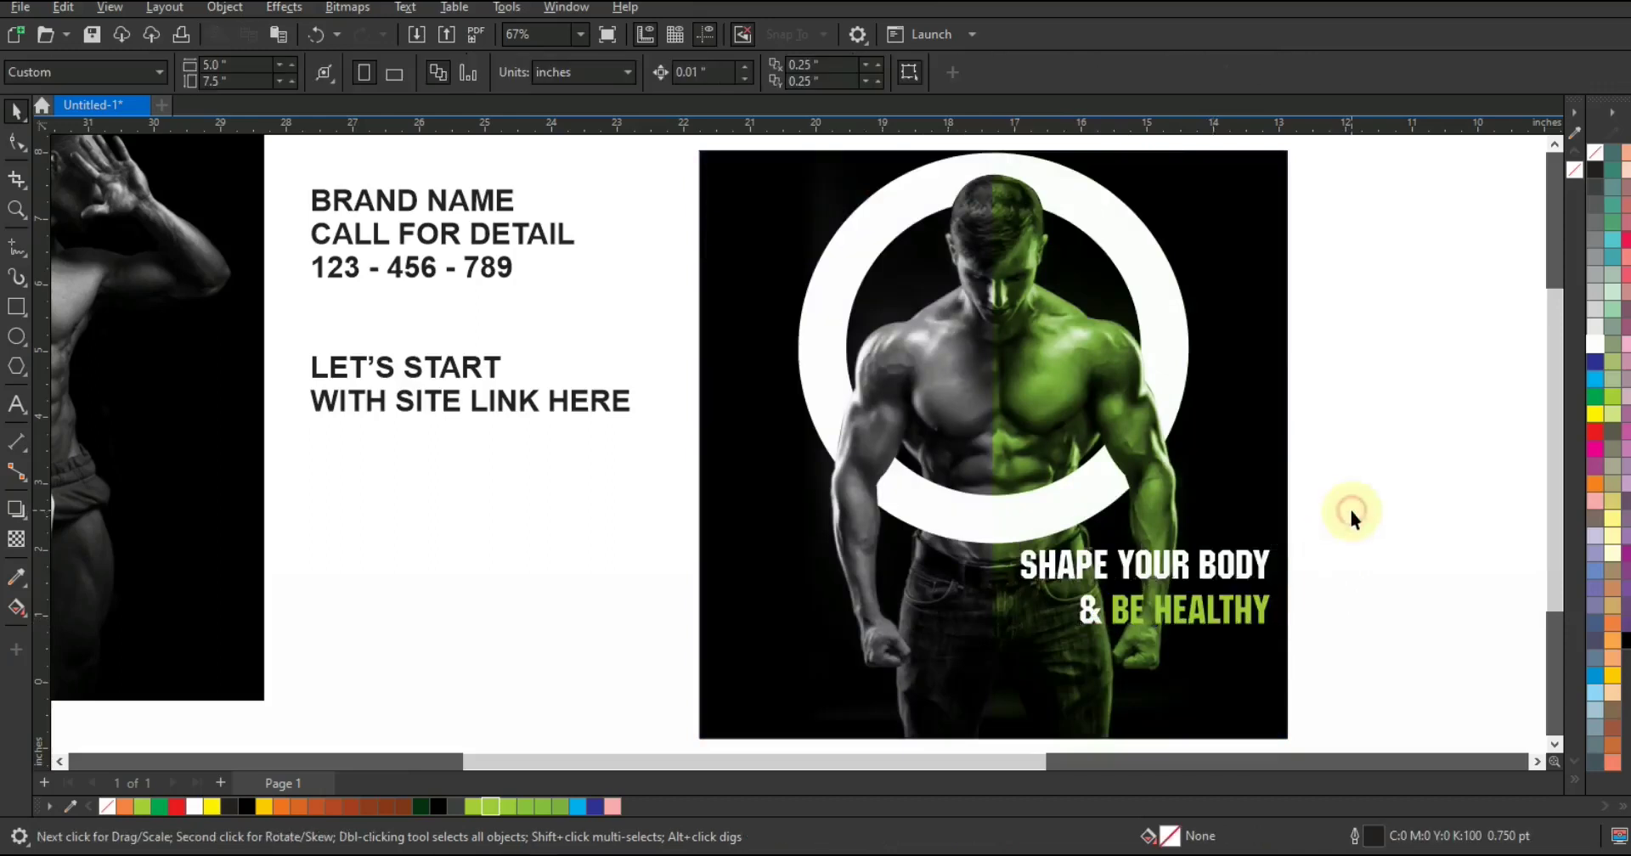
- Draw a rectangle about 1.86 by 0.44 inches directly below the BE HEALTHY text
drag(298, 333, 671, 449)
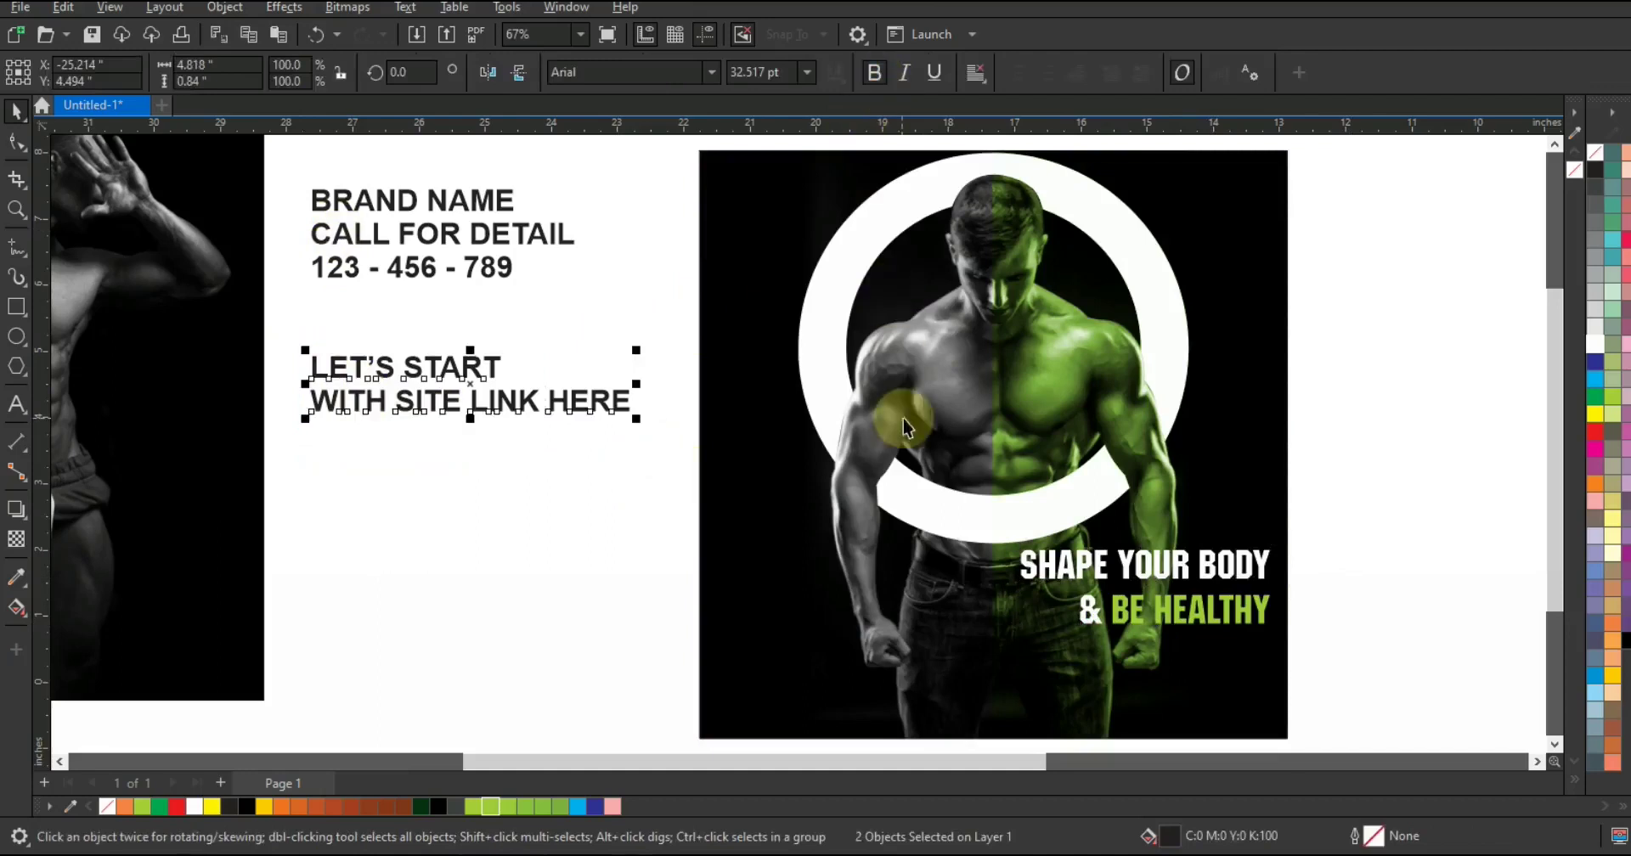
click(610, 512)
click(1553, 746)
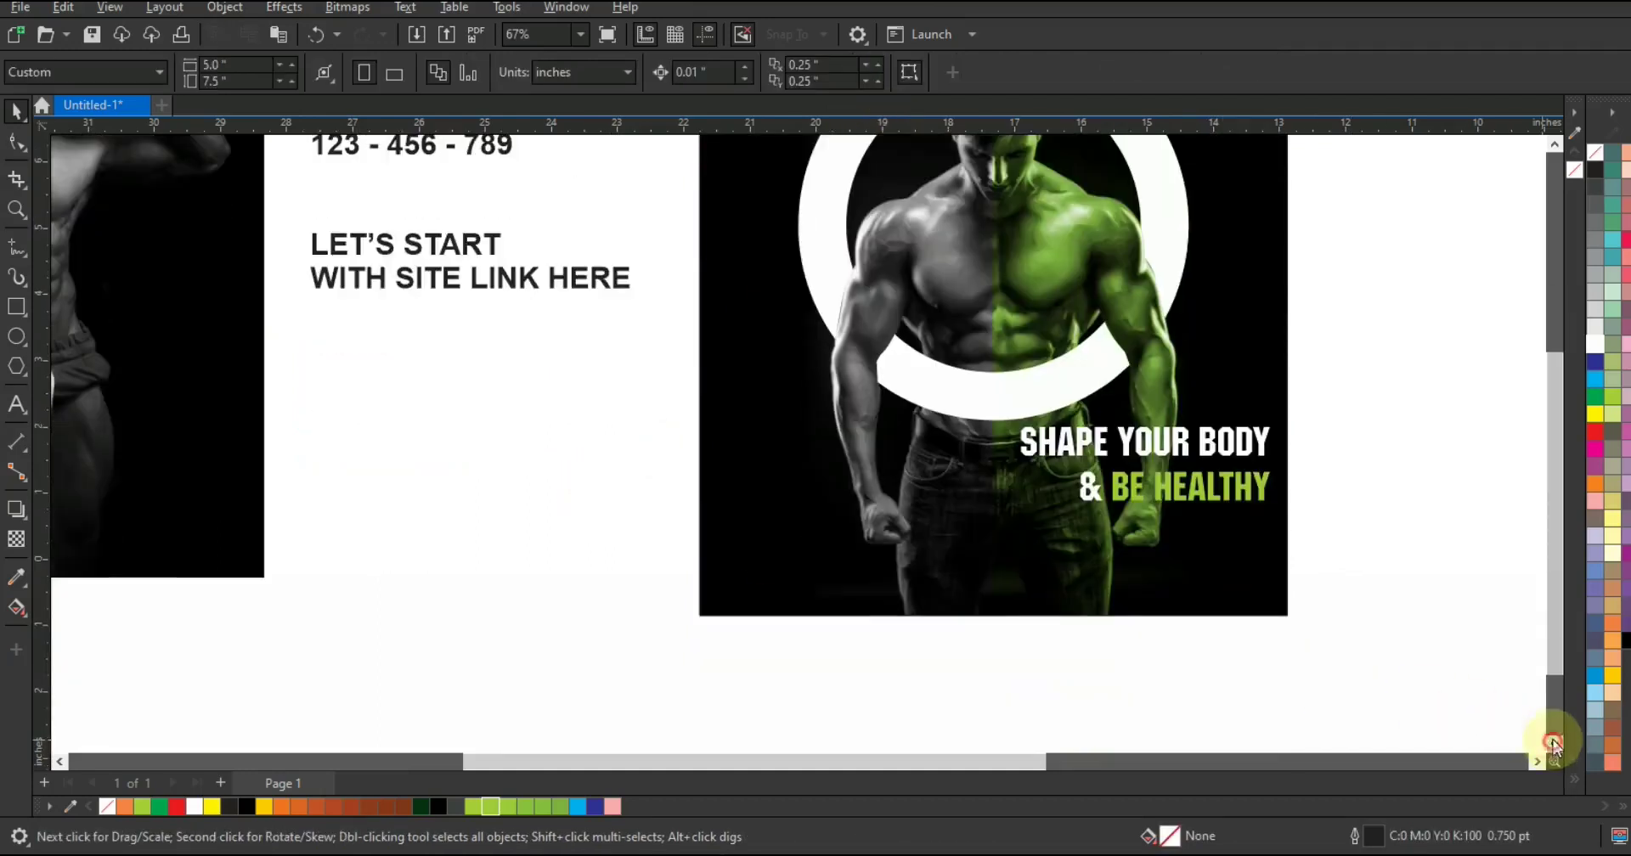
click(16, 209)
drag(934, 404, 1325, 630)
click(14, 311)
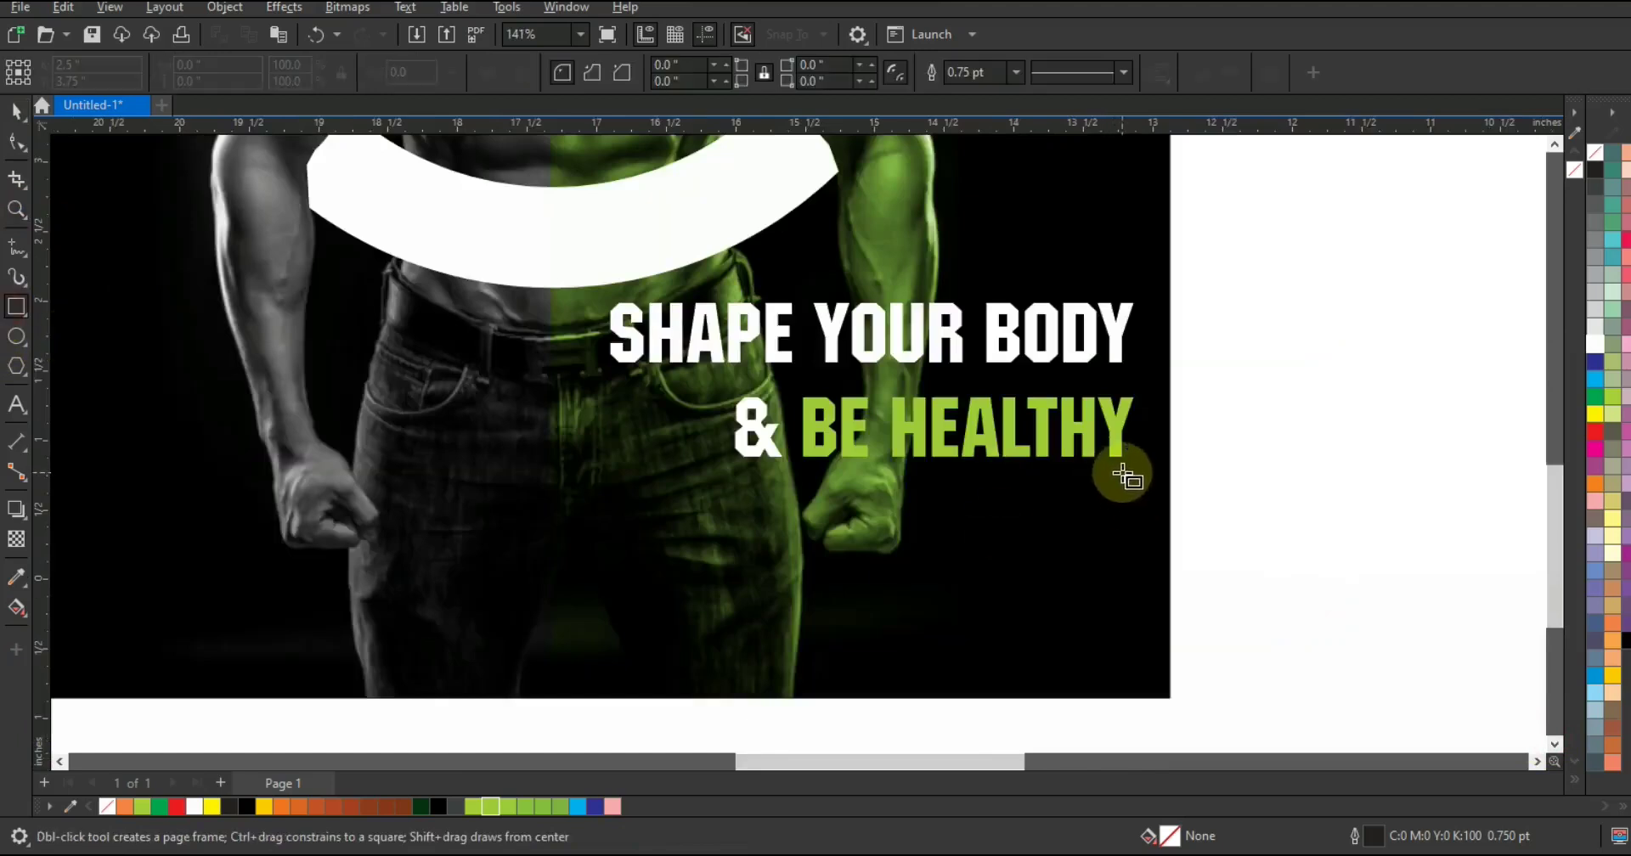
mouse_move(1121, 471)
mouse_down()
mouse_move(902, 501)
mouse_move(864, 532)
mouse_up()
click(16, 110)
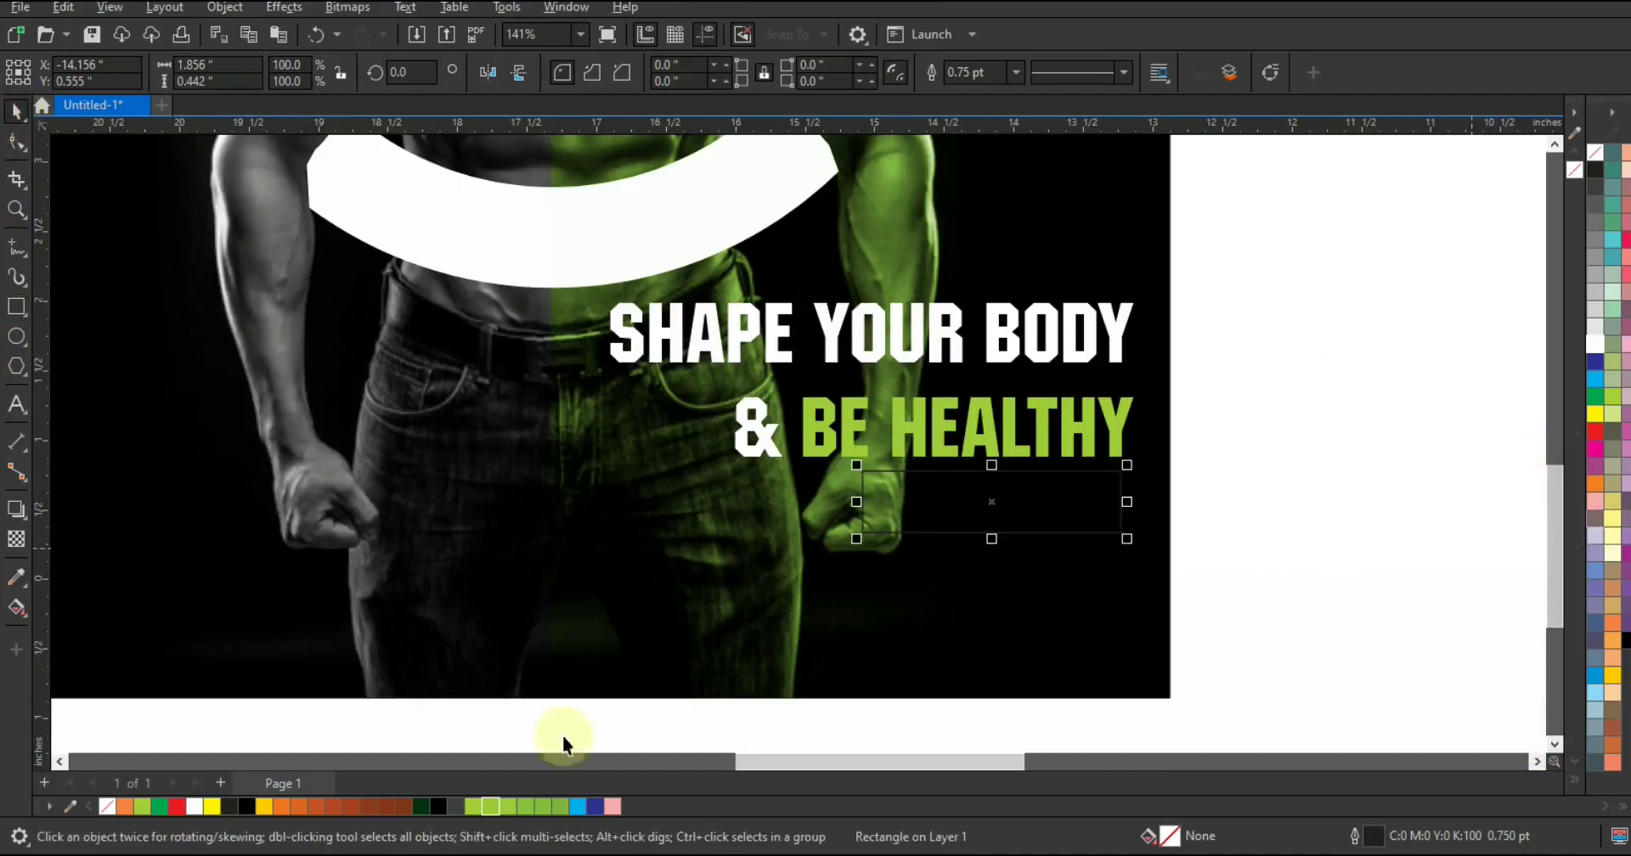
- Fill the small rectangle light green, move it lower, remove its outline, and reduce its height to form a button bar
click(490, 806)
drag(1040, 514, 1038, 579)
right_click(1595, 157)
drag(991, 531, 992, 549)
key(F3)
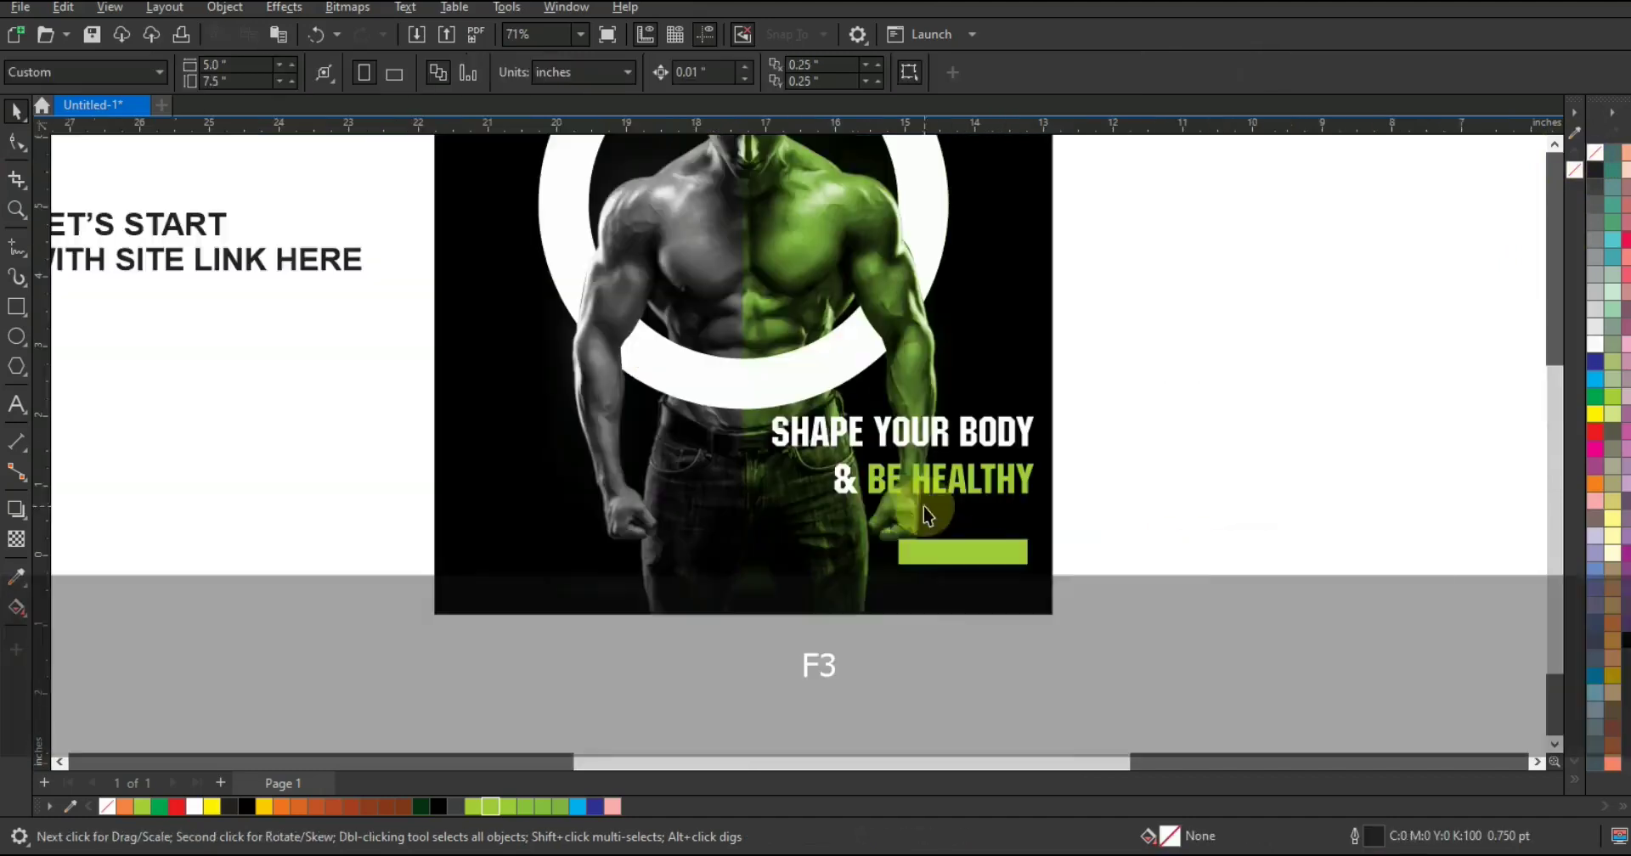
- Shrink WITH SITE LINK HERE below LET'S START, move both lines onto the green bar in front, and scale them to about the bar's width
click(253, 270)
drag(374, 273, 243, 290)
drag(192, 225, 1069, 559)
key(shift+Page_Up)
key(shift+F2)
key(F3)
drag(1273, 599, 1003, 567)
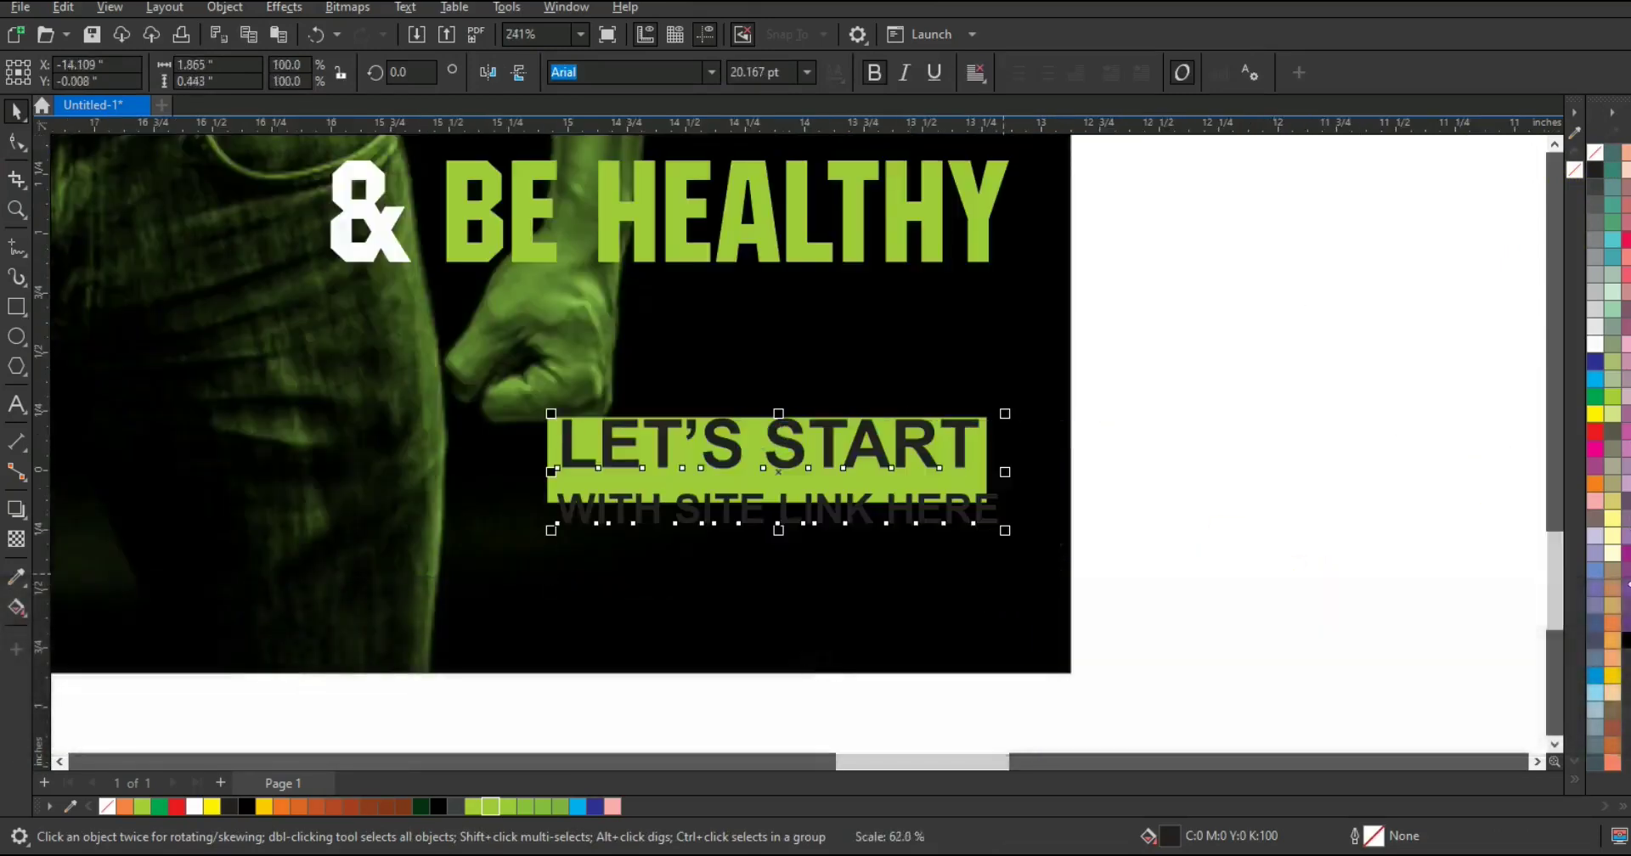
- Position LET'S START inside the green bar, move WITH SITE LINK HERE just beneath it, and colour the link line white
click(853, 468)
drag(832, 456, 834, 479)
click(966, 539)
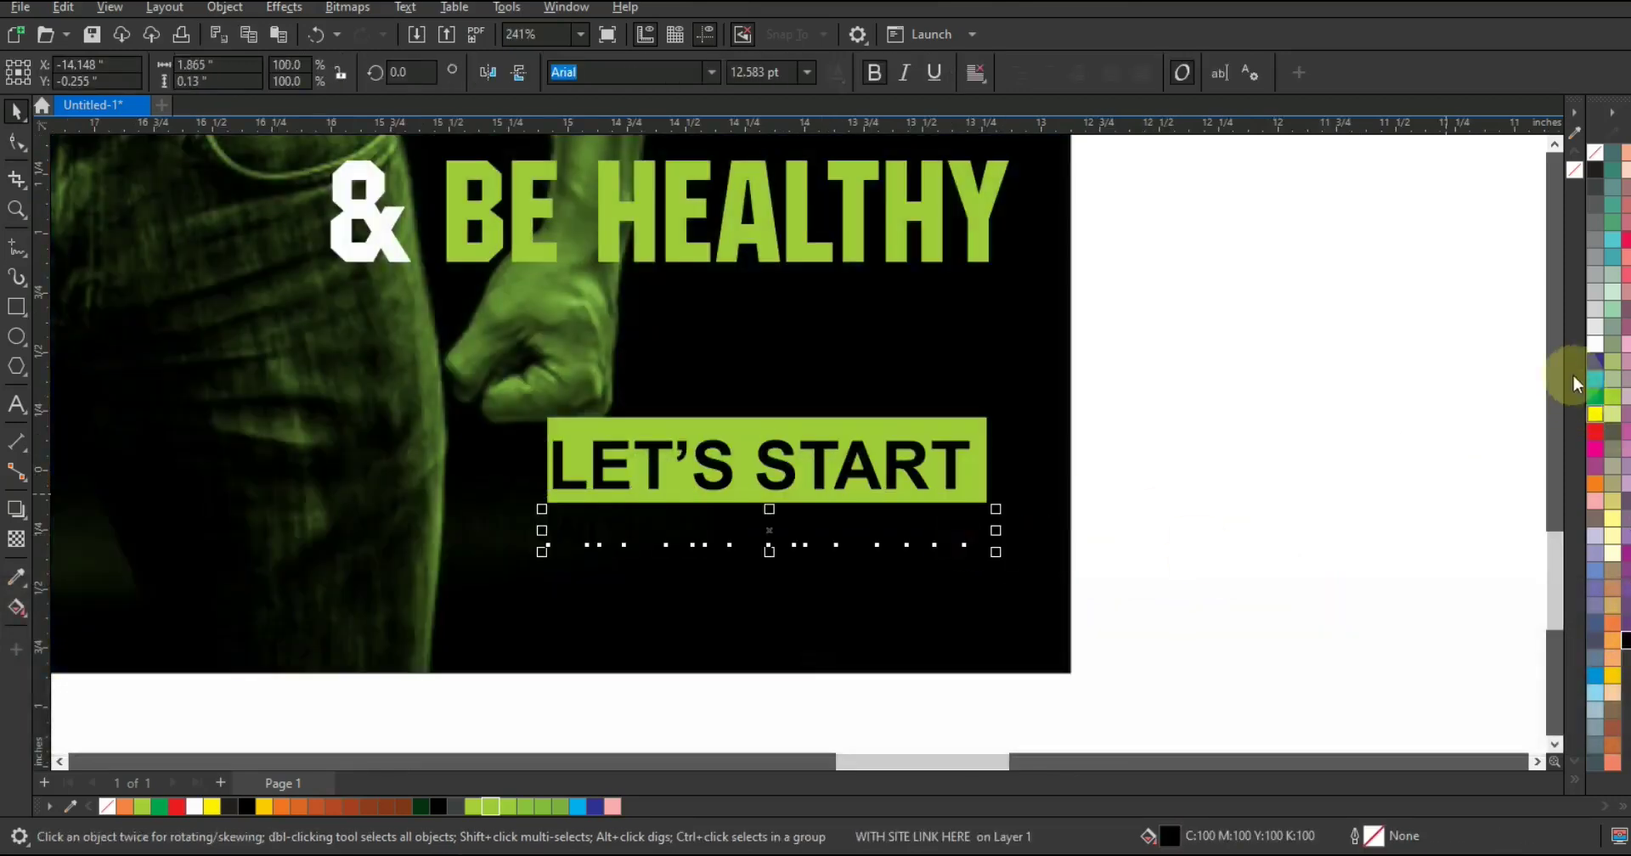
click(1597, 355)
click(1427, 448)
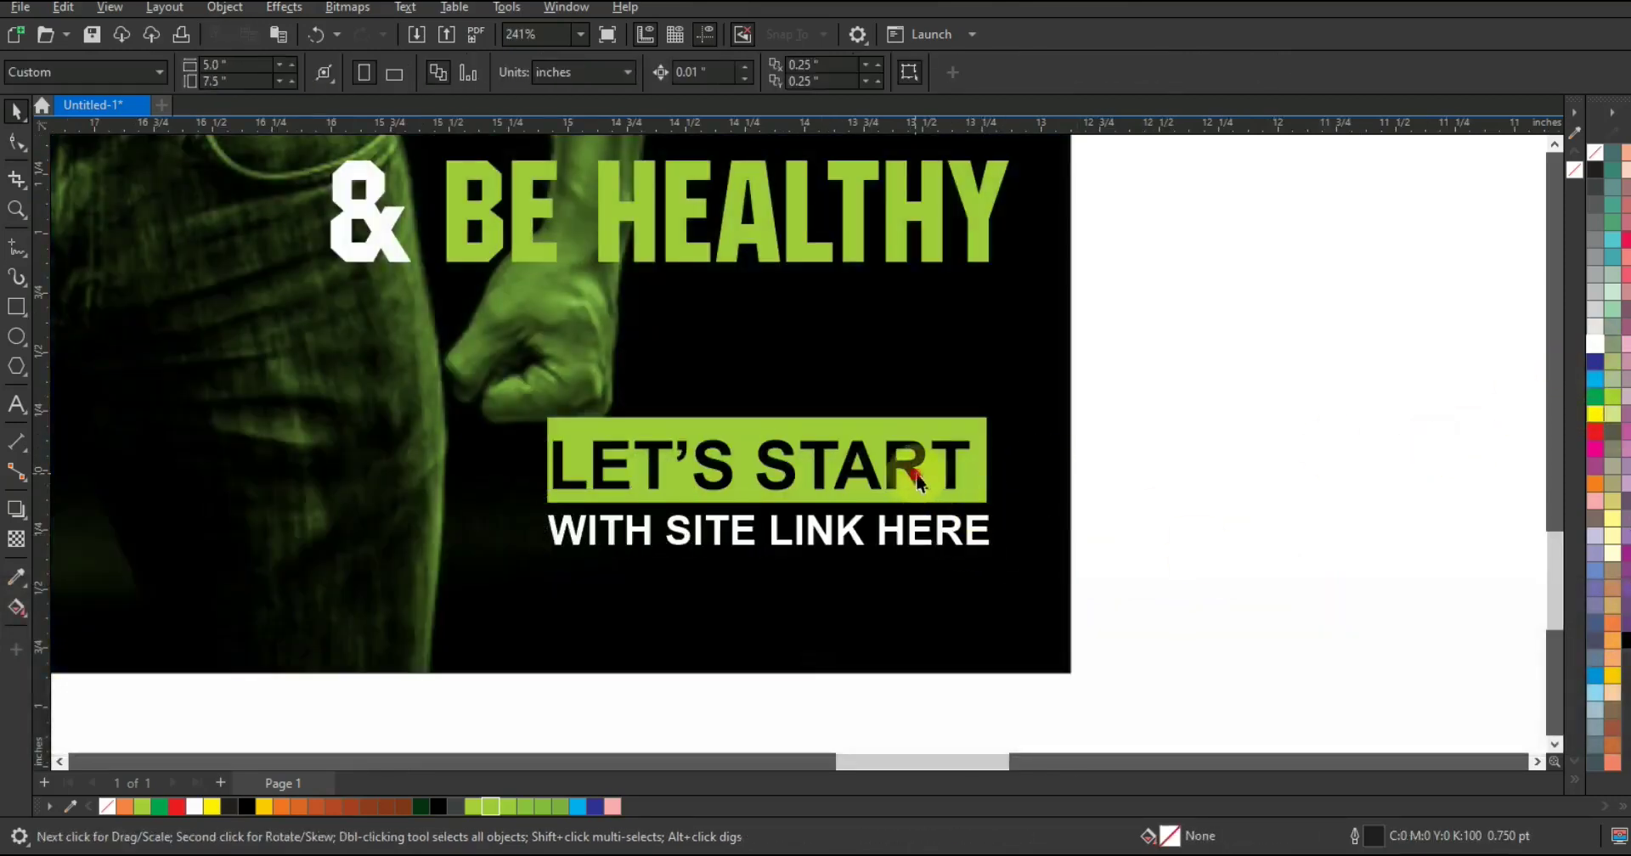
- Right-align the green bar and link line with the BE HEALTHY line, and centre LET'S START within the bar
drag(917, 475, 922, 469)
drag(1200, 388, 543, 586)
key(c)
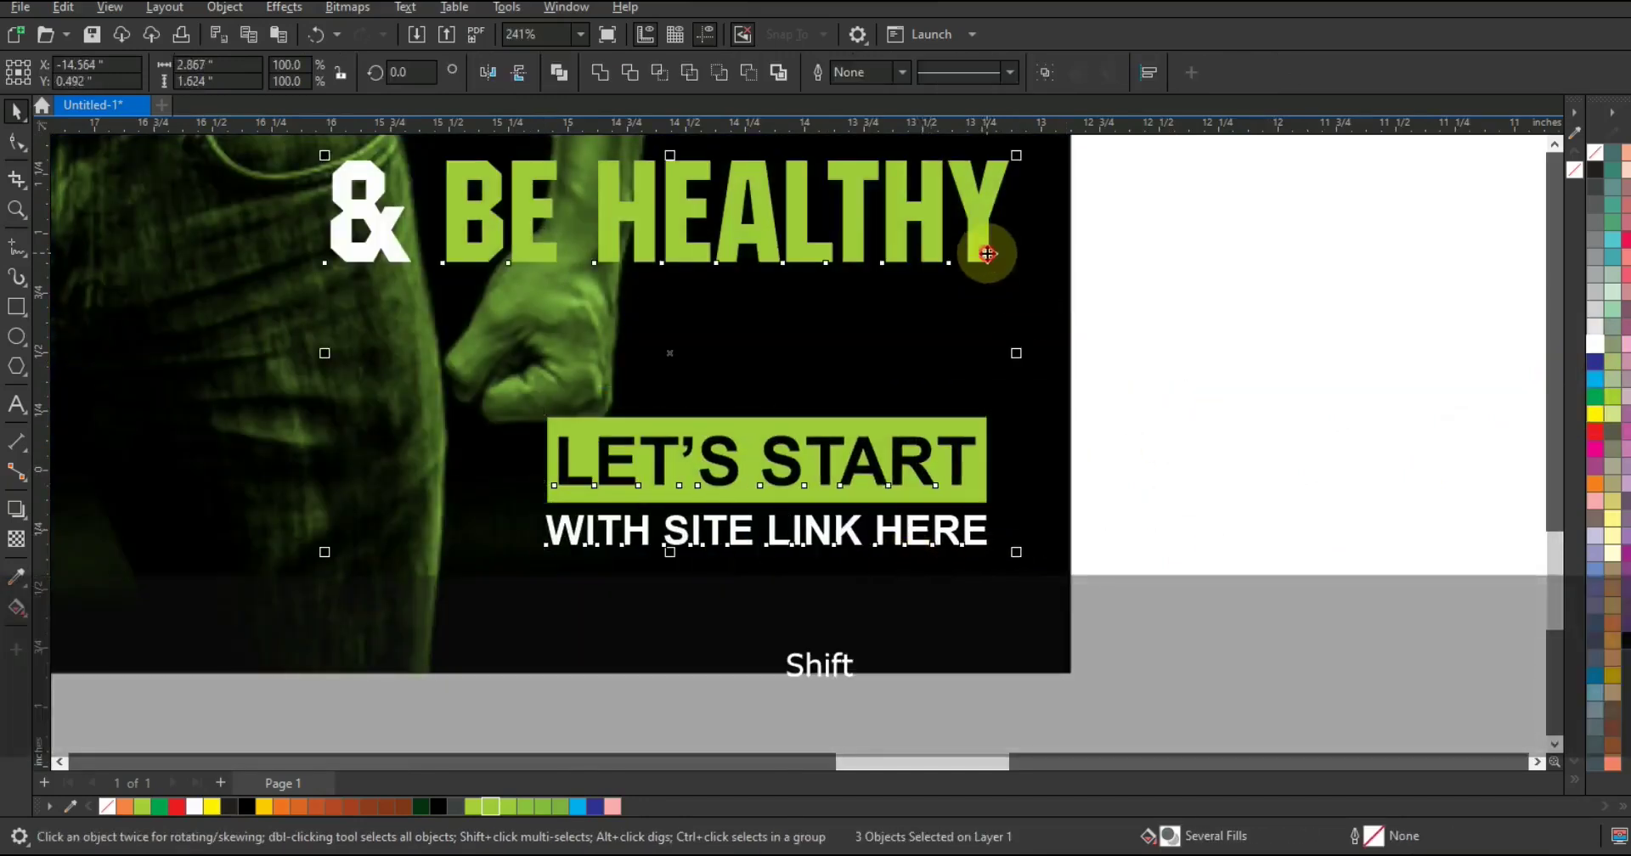
key(r)
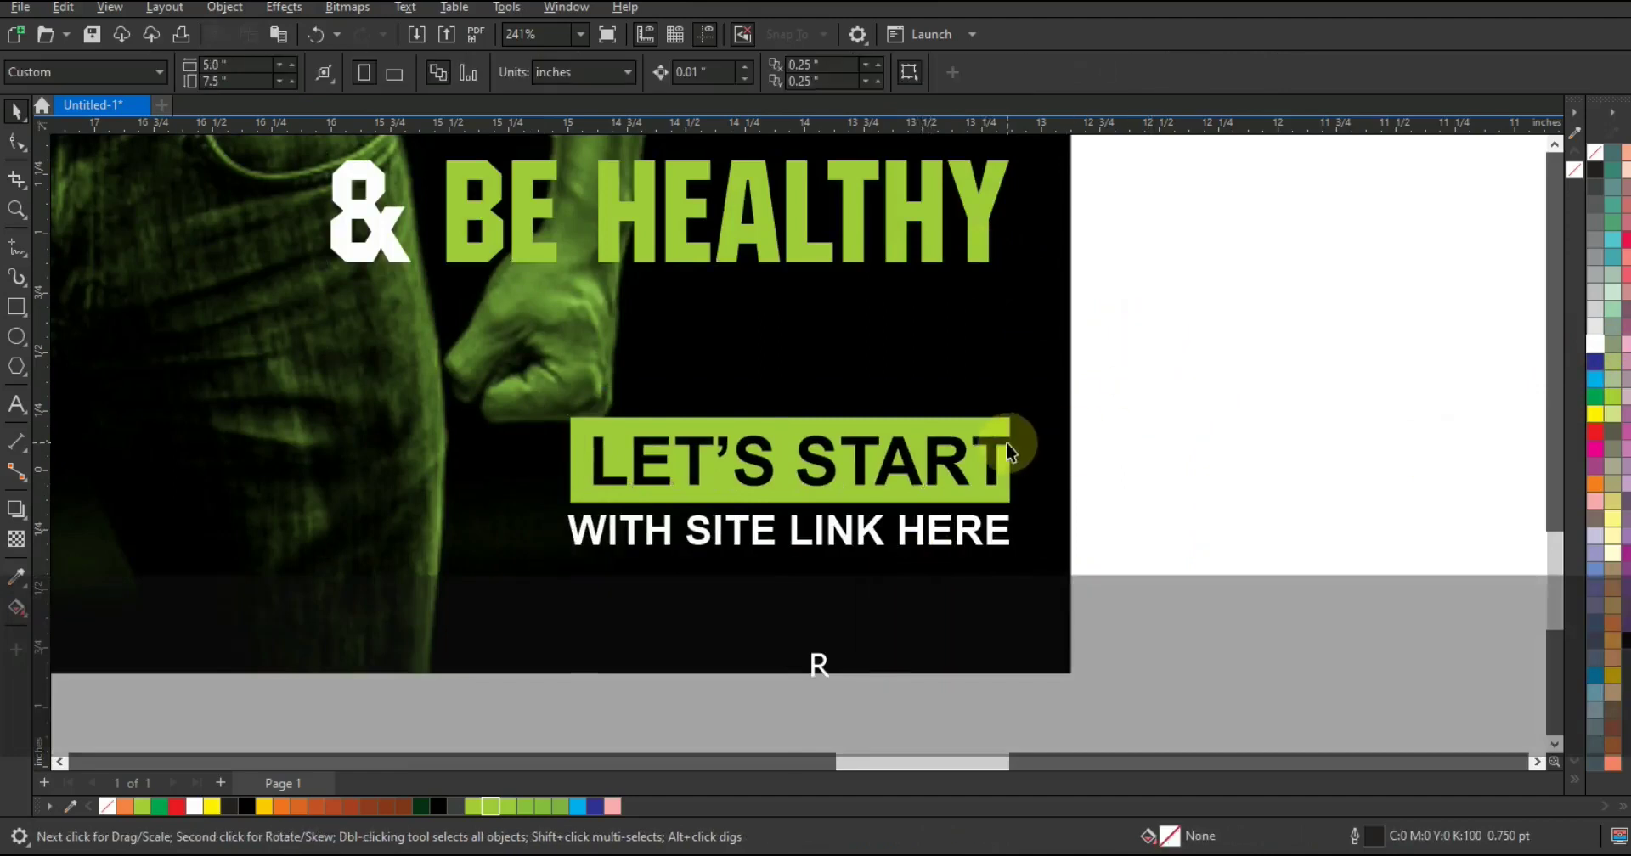
click(996, 459)
shift+click(990, 496)
key(c)
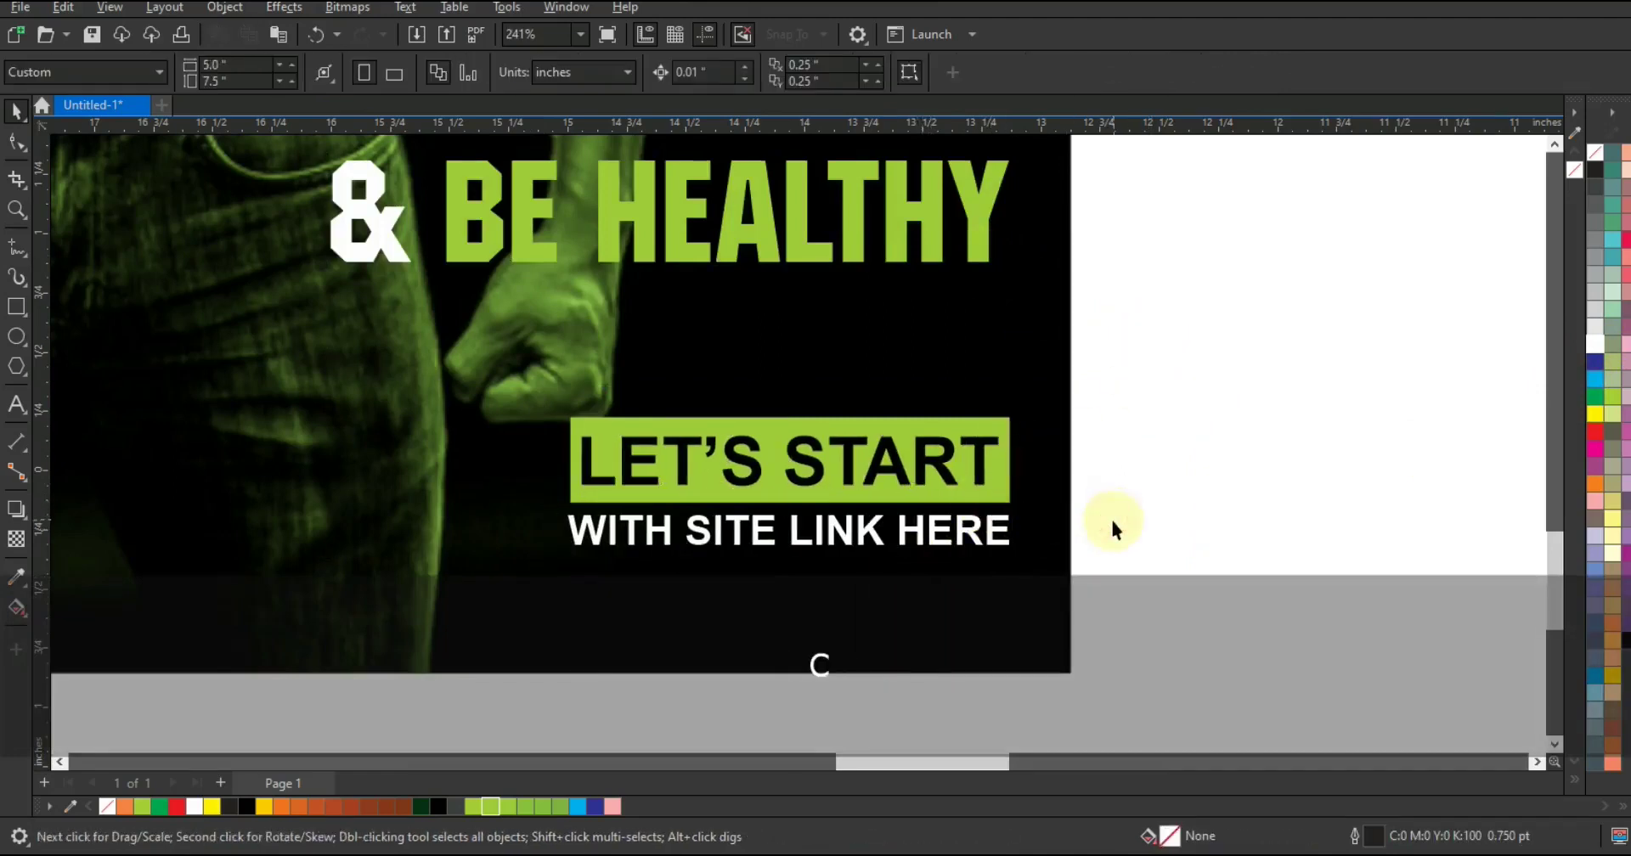
- Move the green bar with its LET'S START and site link text slightly down toward the square's lower edge
key(F3)
drag(1091, 435, 748, 588)
drag(922, 495, 924, 521)
- Create a ring about 6.93 inches across from two circles over the square's left edge and fill it light green
scroll(849, 425, down, 3)
key(F7)
drag(576, 328, 678, 566)
click(23, 121)
drag(811, 341, 716, 341)
click(557, 75)
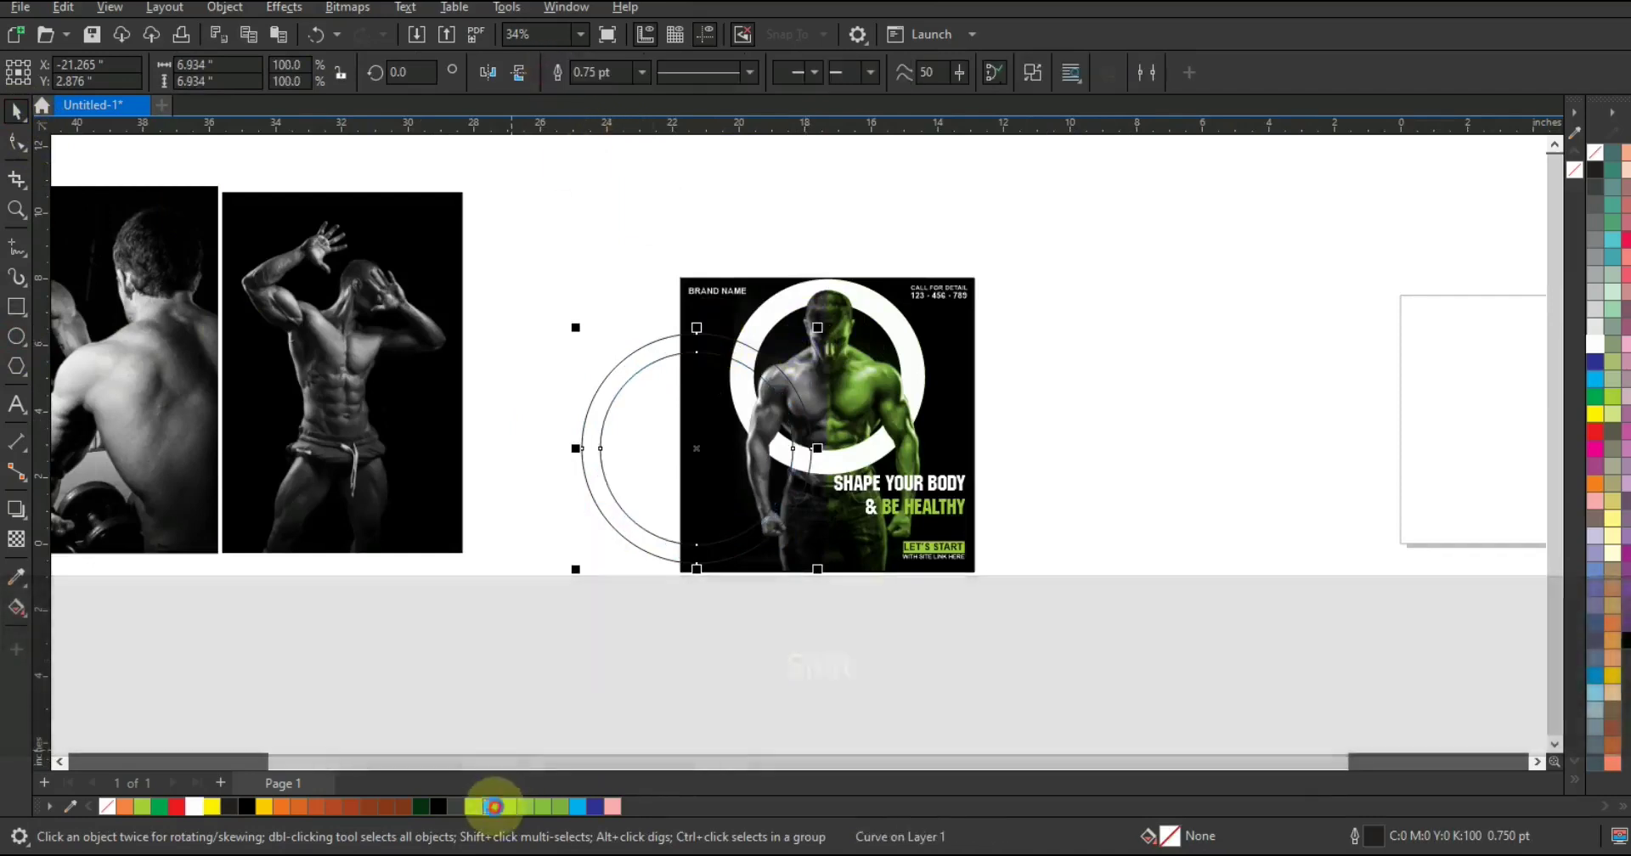
click(490, 806)
click(1017, 660)
- Remove the green ring's outline, scale it to about 6.5 inches, and position it over the square's lower-left corner
key(Tab)
key(shift+F2)
key(Escape)
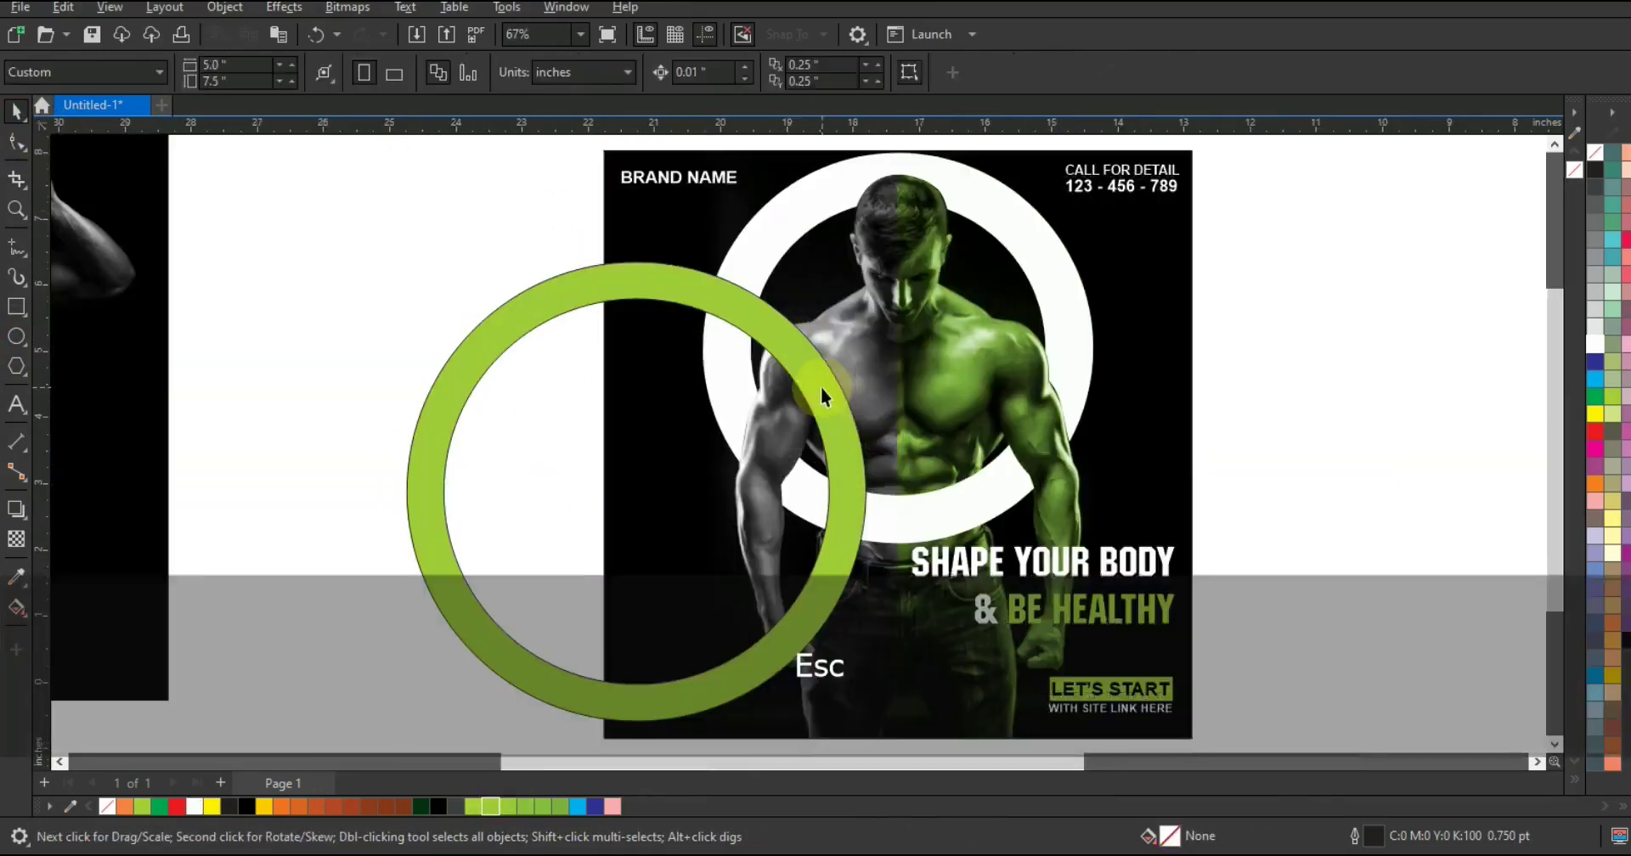
right_click(1599, 153)
drag(816, 406, 869, 442)
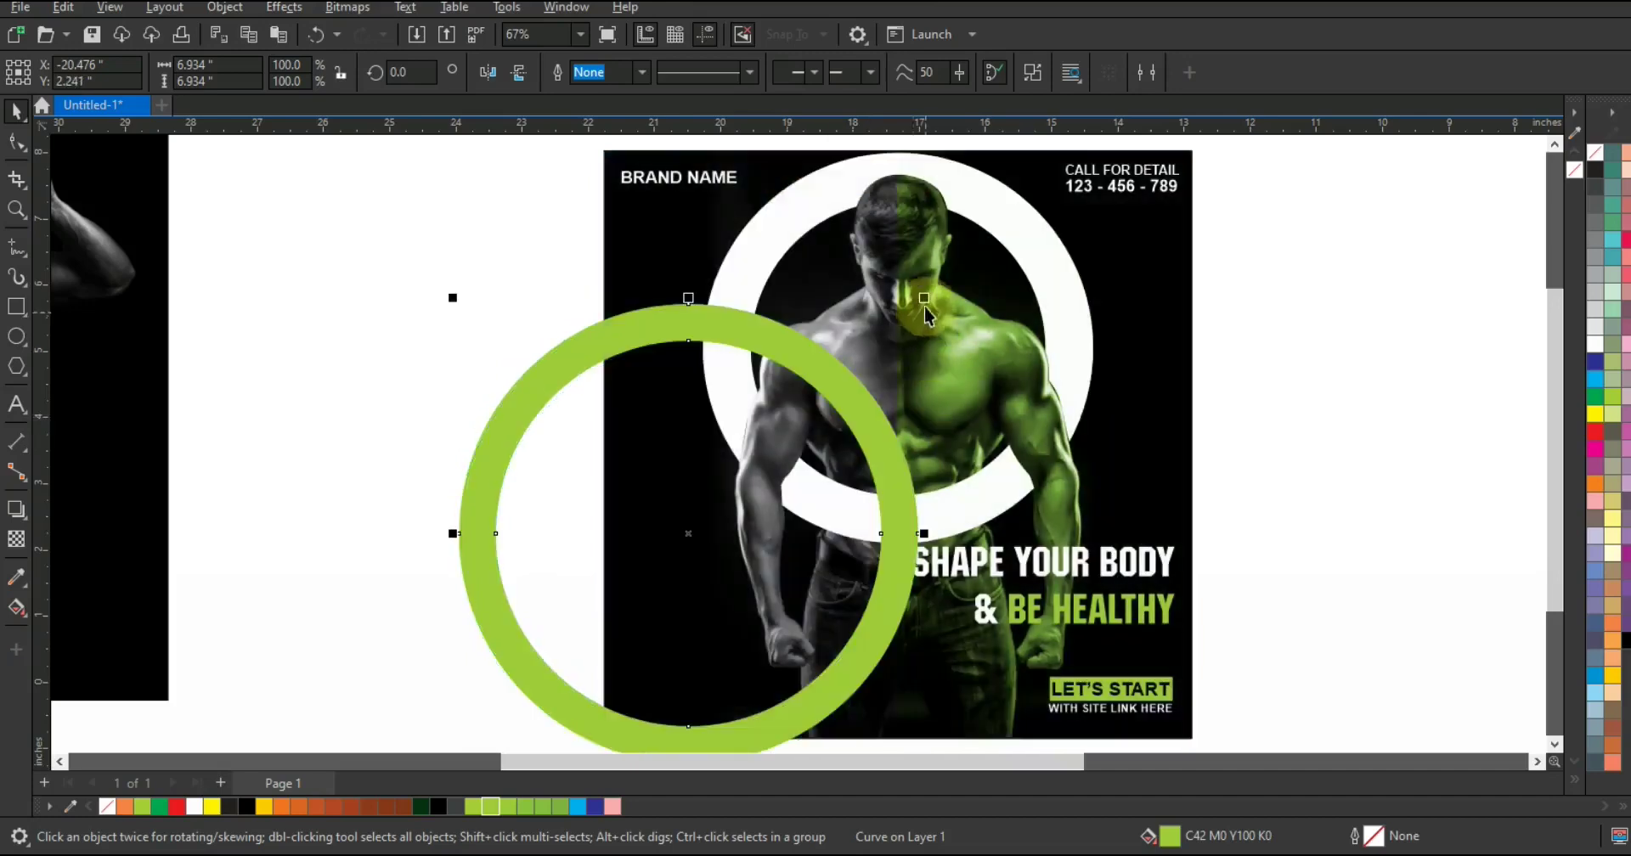
key(ctrl+z)
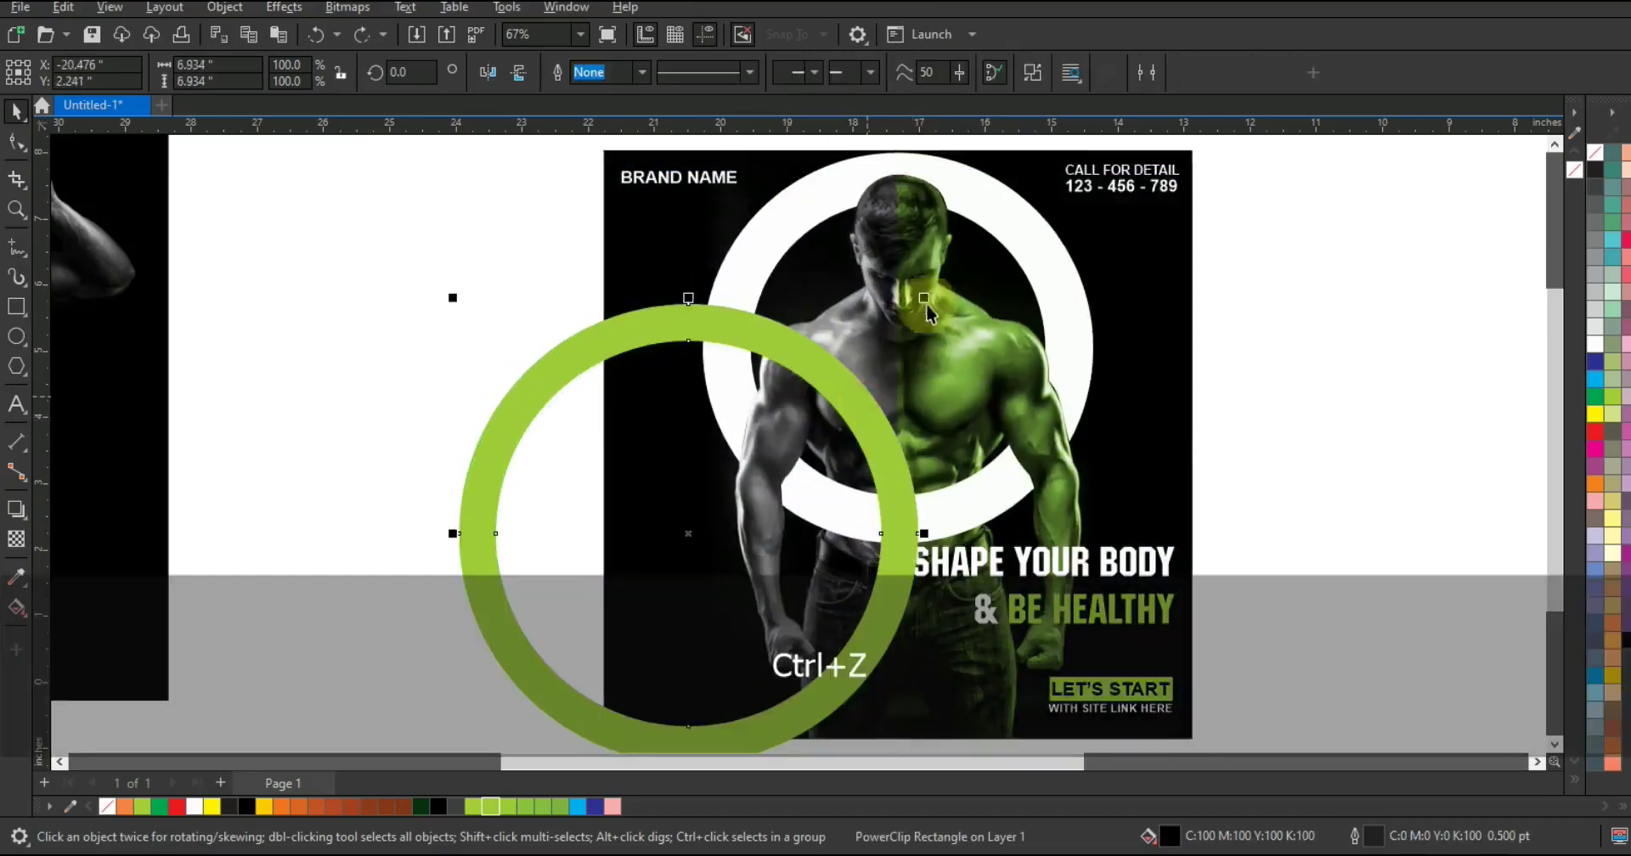
drag(924, 298, 910, 313)
drag(864, 459, 866, 475)
- Copy the green ring to the square's upper-right corner and shrink the copy to about 3.12 inches around the contact text
drag(571, 700, 1067, 207)
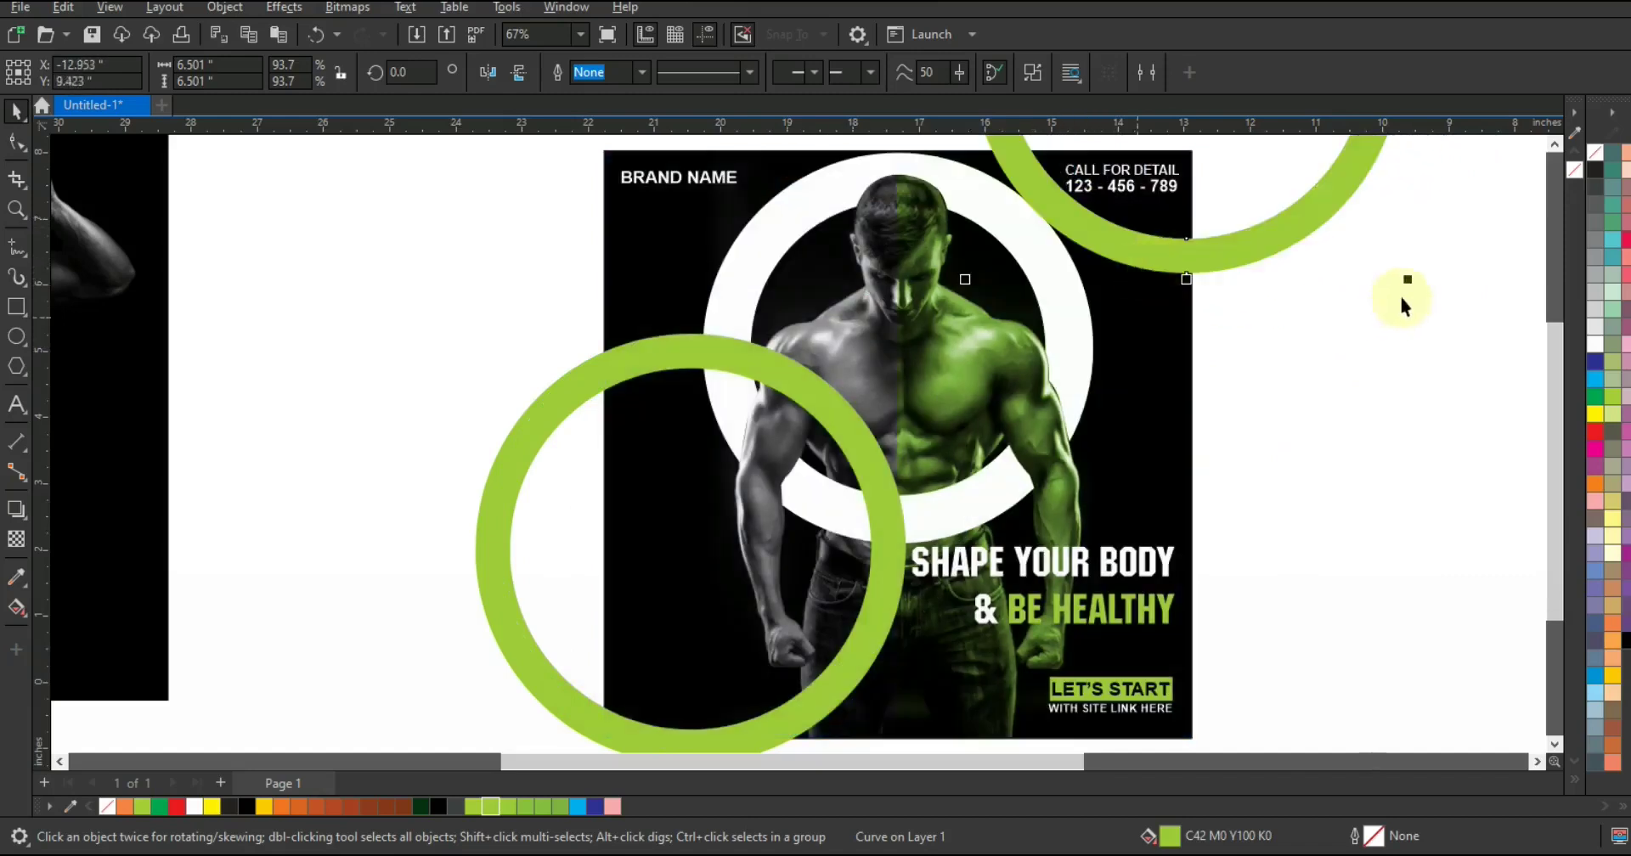
drag(1406, 286, 1394, 270)
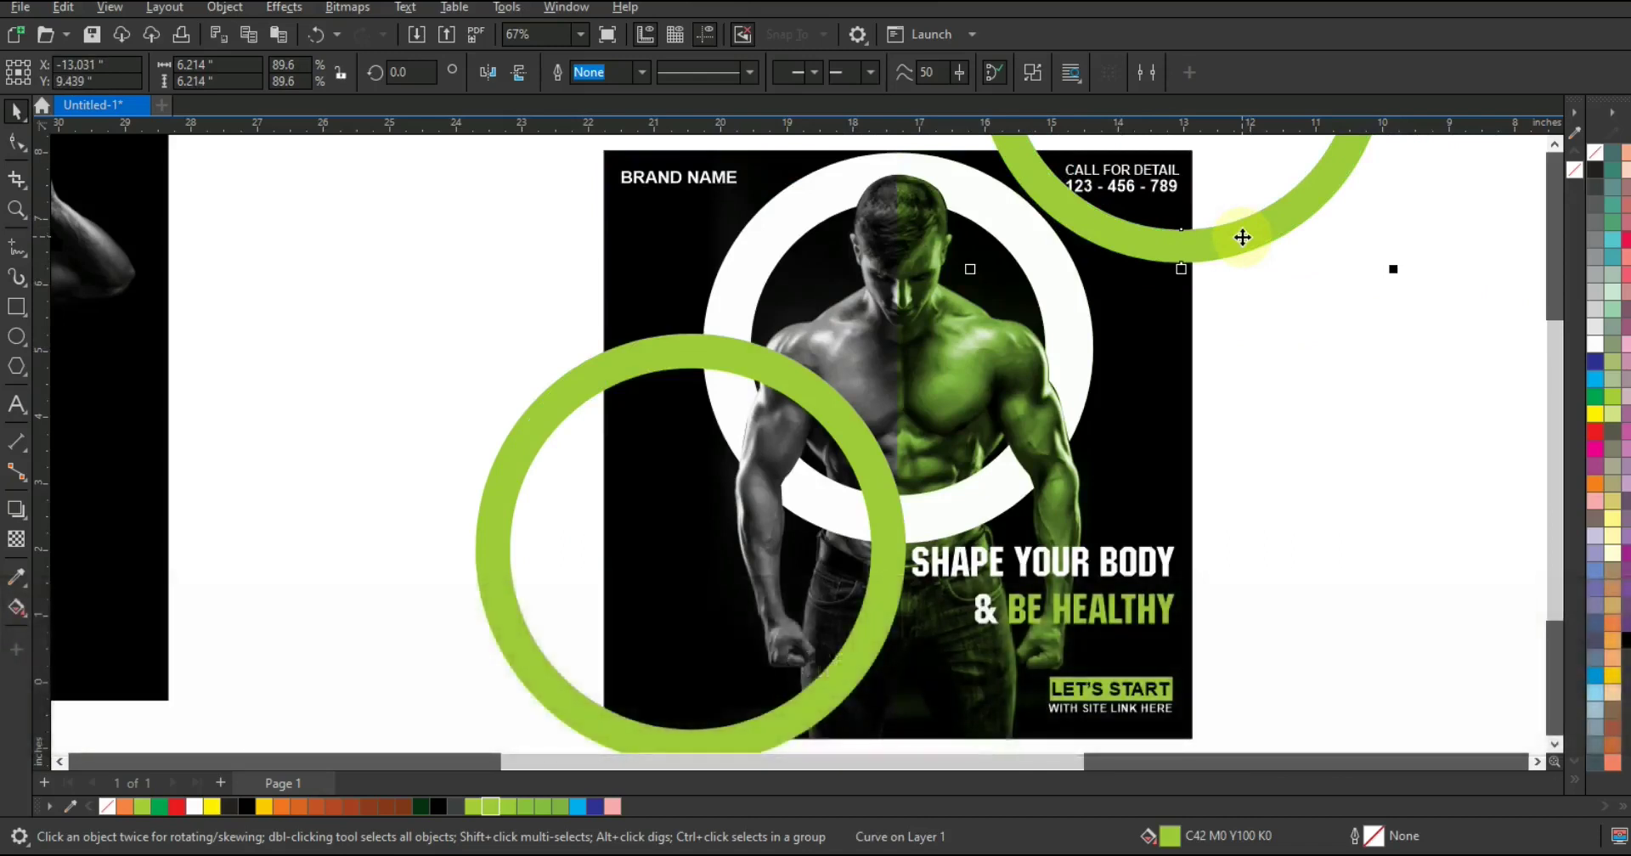
drag(1343, 238, 1168, 240)
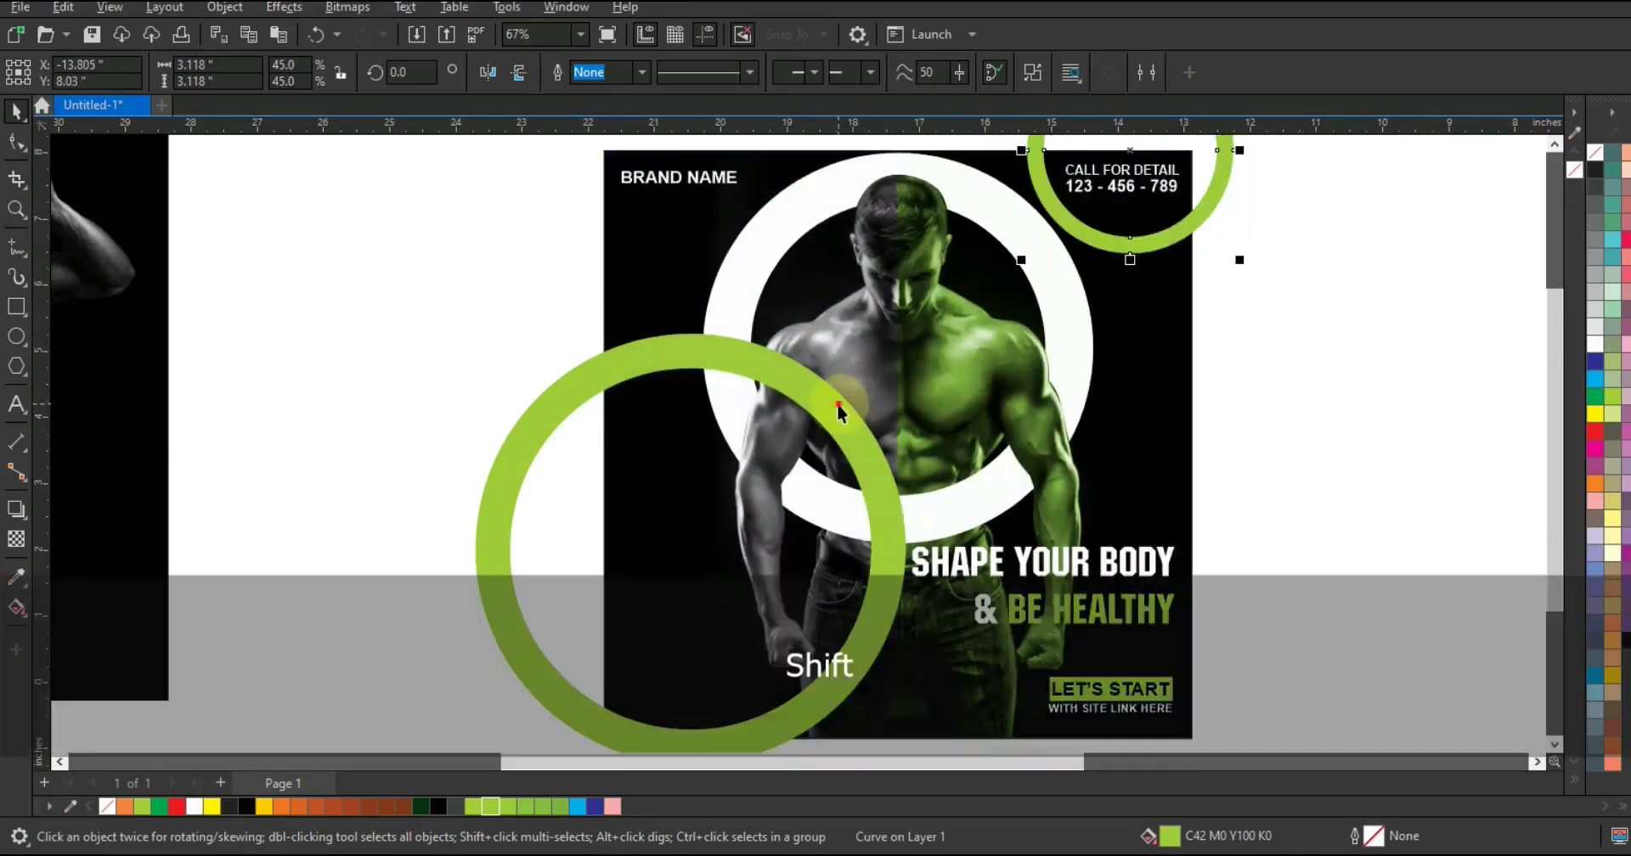
- PowerClip both green rings inside the black background square and preview the finished design full screen
shift+click(838, 403)
right_click(838, 407)
click(934, 547)
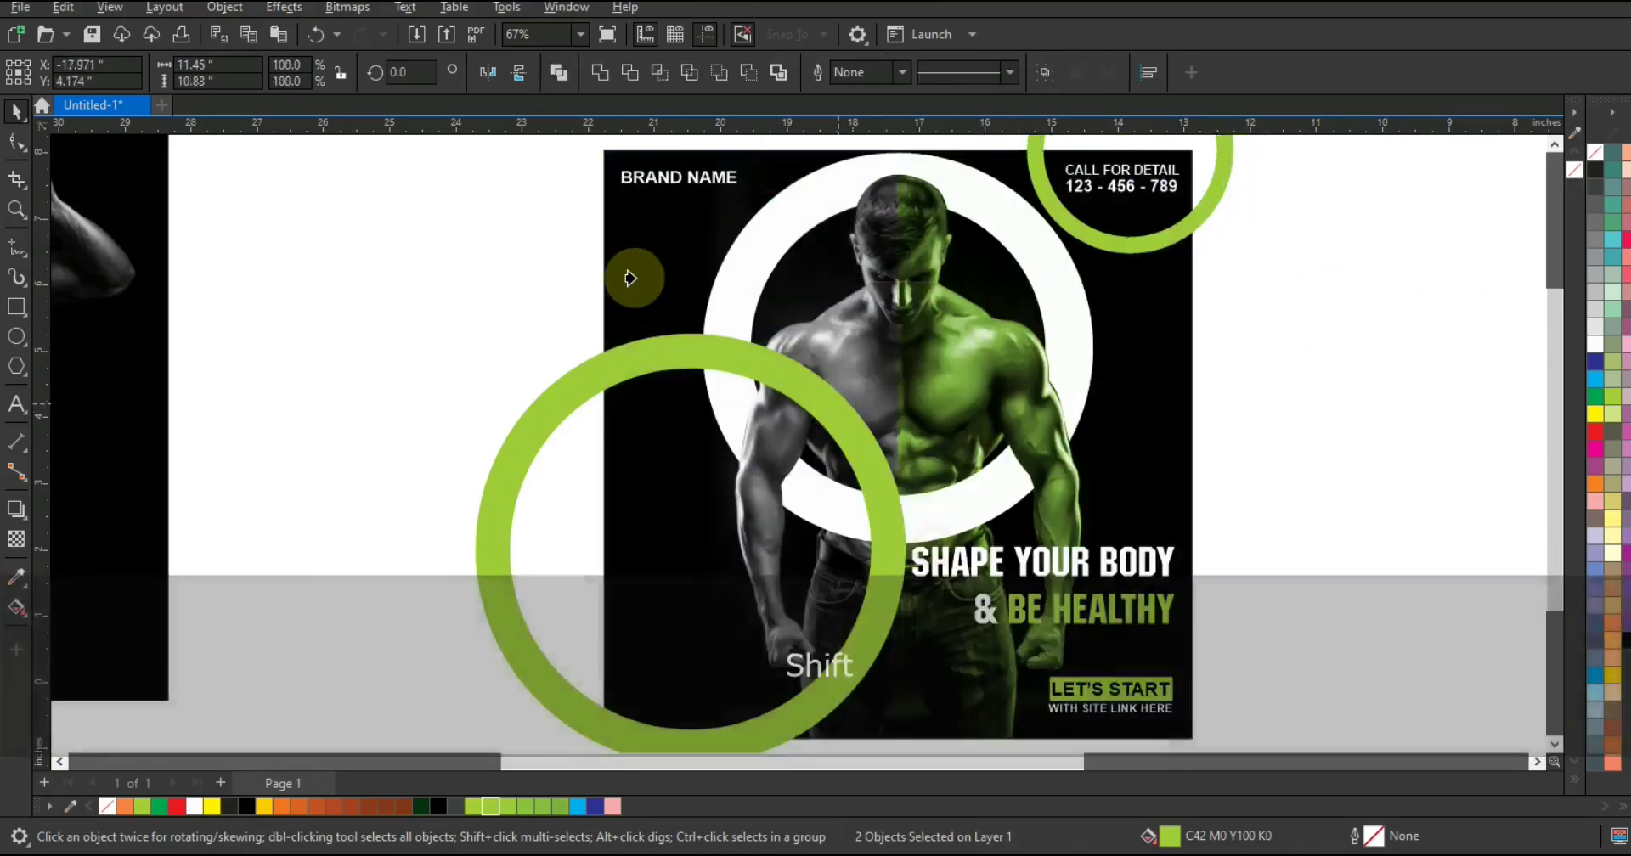
click(633, 272)
click(1266, 394)
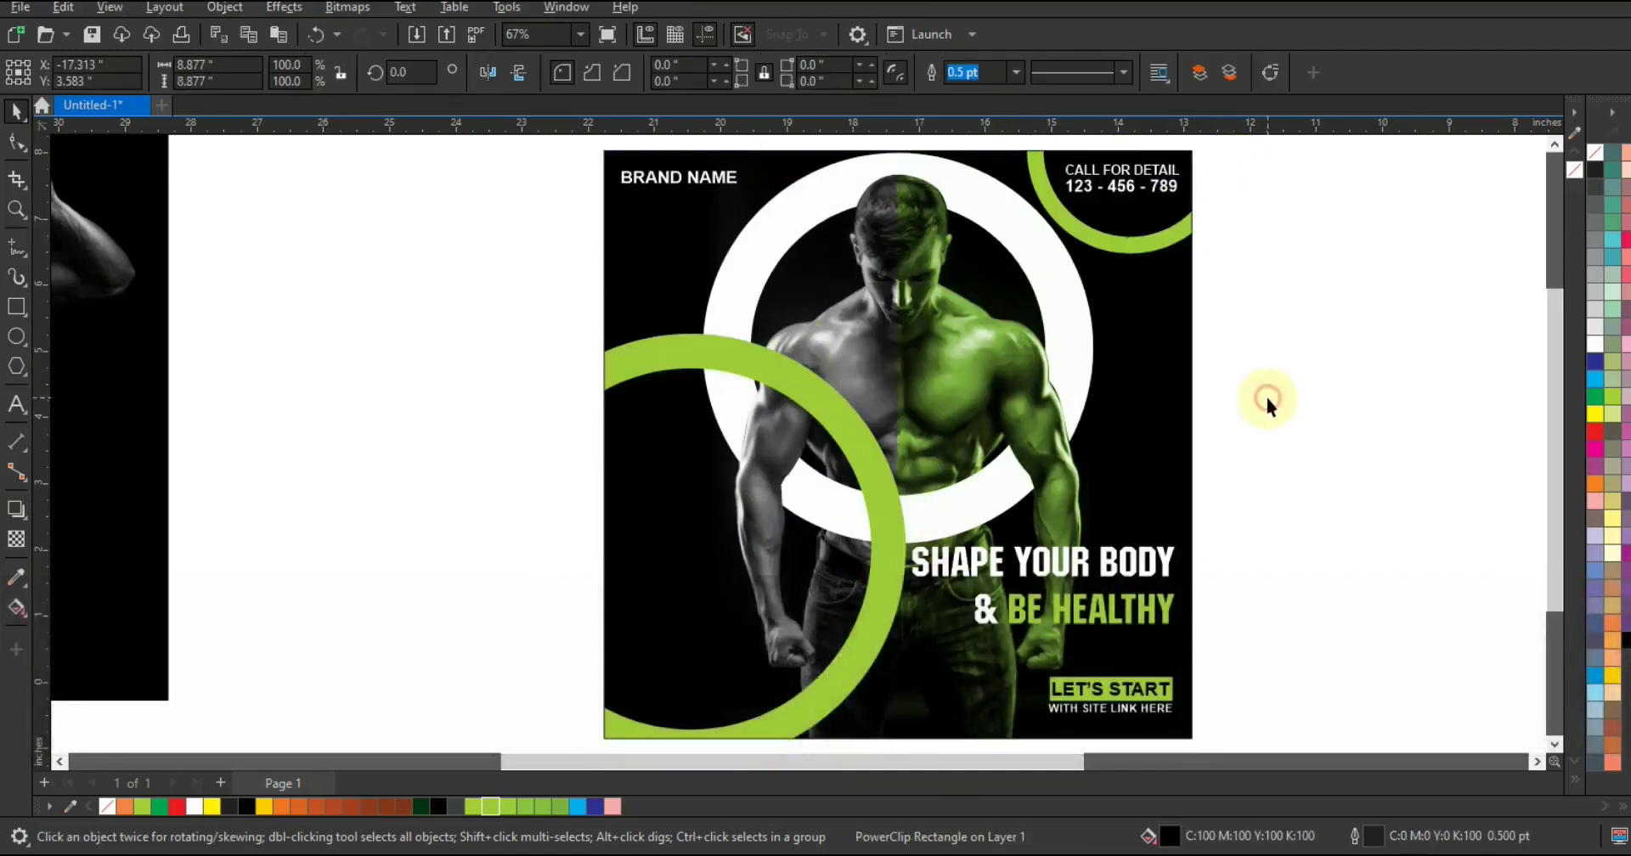
key(F9)
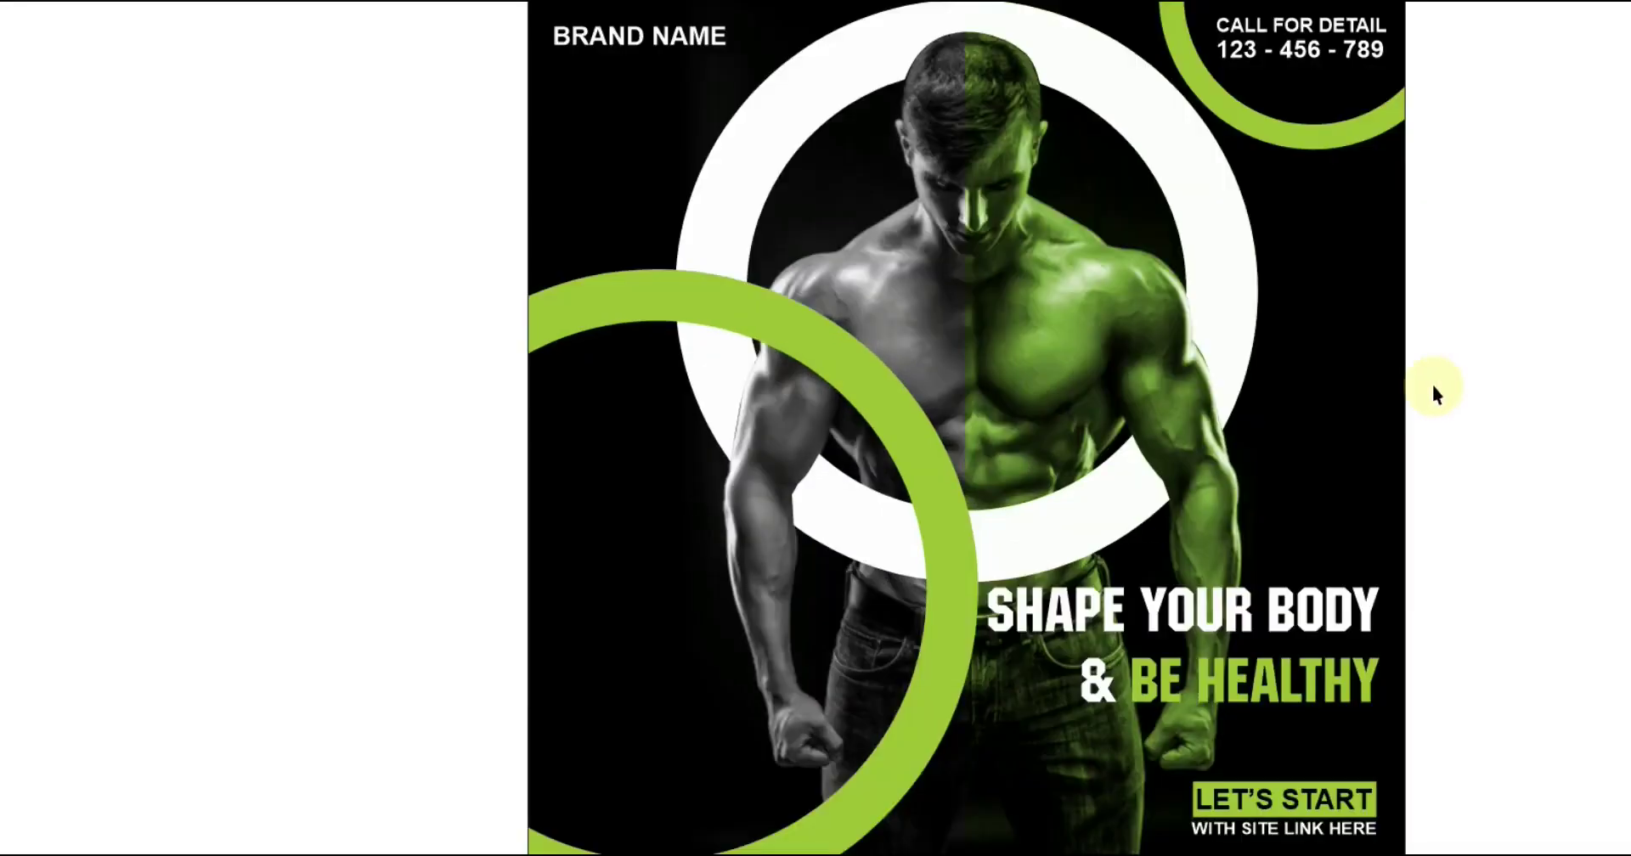